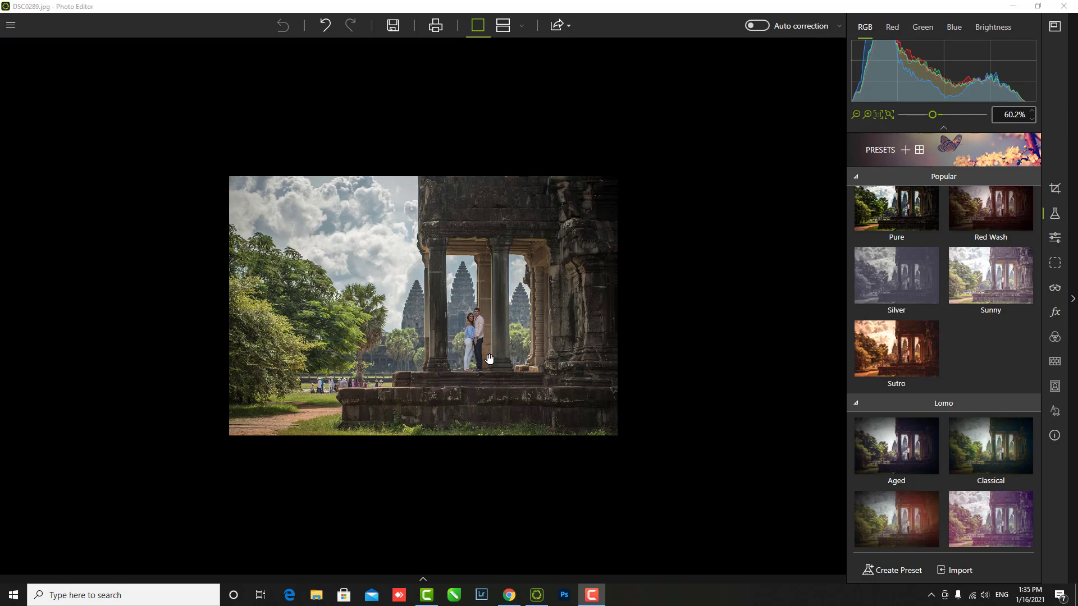
Step: Browse the presets and apply the Pure preset to the temple photo
scroll(492, 358, up, 1)
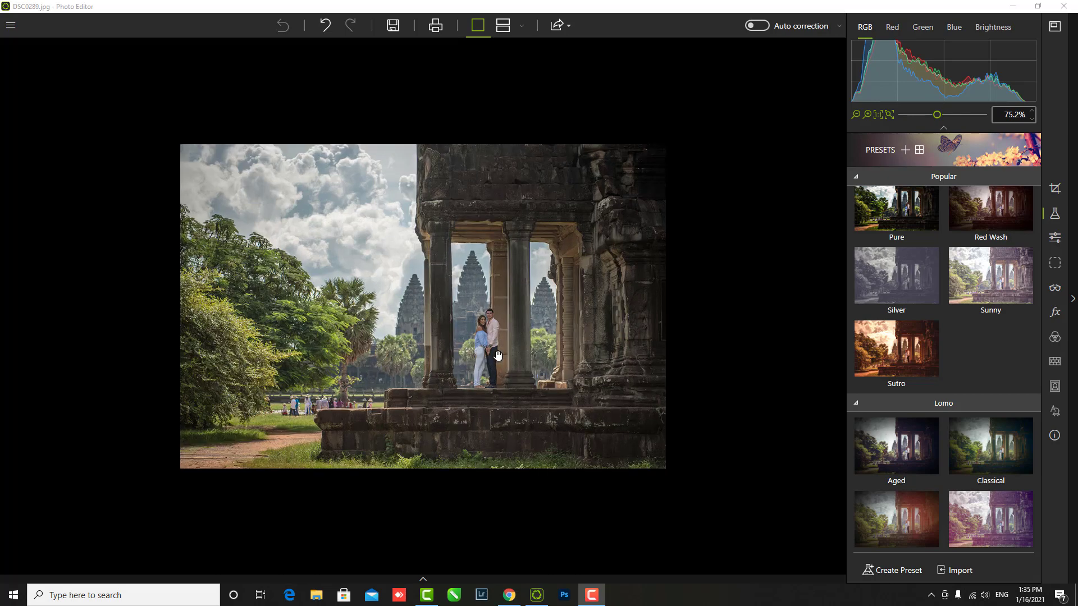
scroll(494, 356, up, 1)
scroll(497, 355, down, 1)
scroll(565, 342, up, 1)
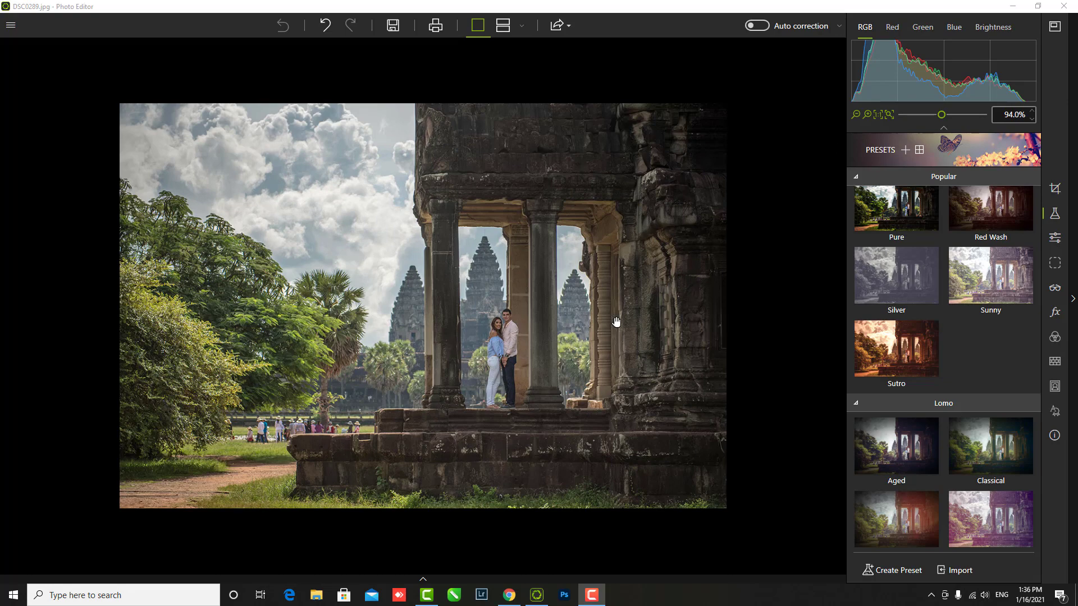
scroll(616, 322, down, 1)
scroll(650, 245, up, 1)
scroll(467, 393, up, 5)
scroll(719, 260, up, 1)
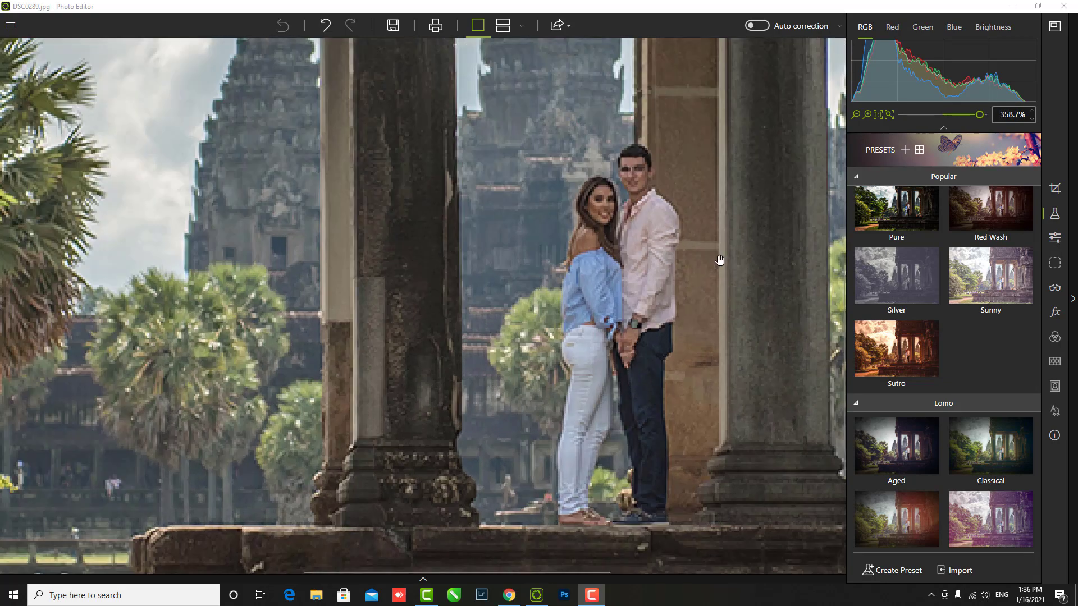
scroll(719, 260, down, 5)
scroll(720, 260, down, 1)
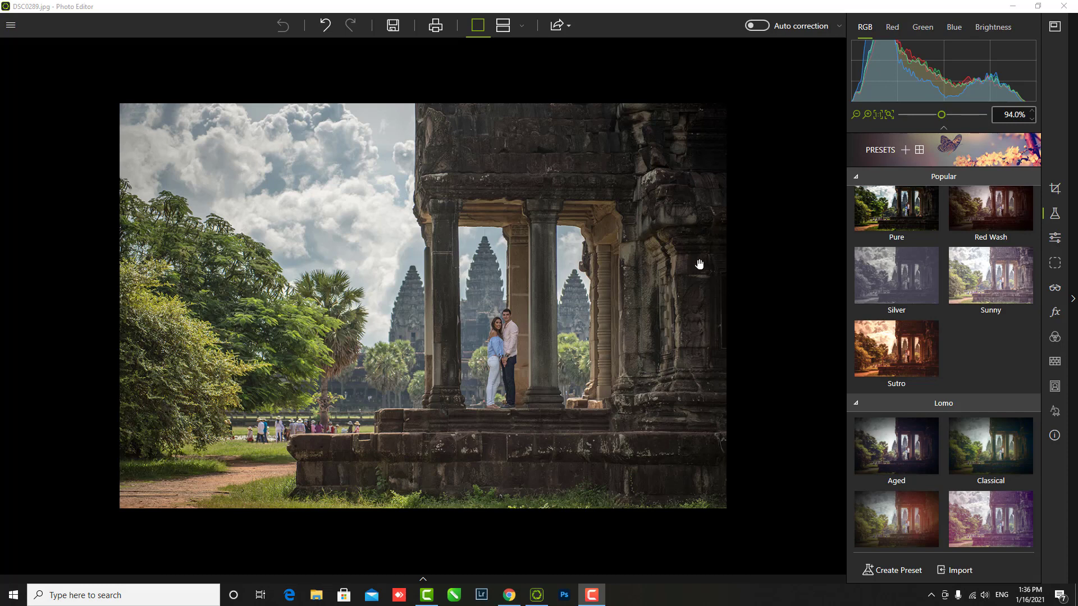
scroll(699, 264, up, 1)
scroll(699, 264, down, 1)
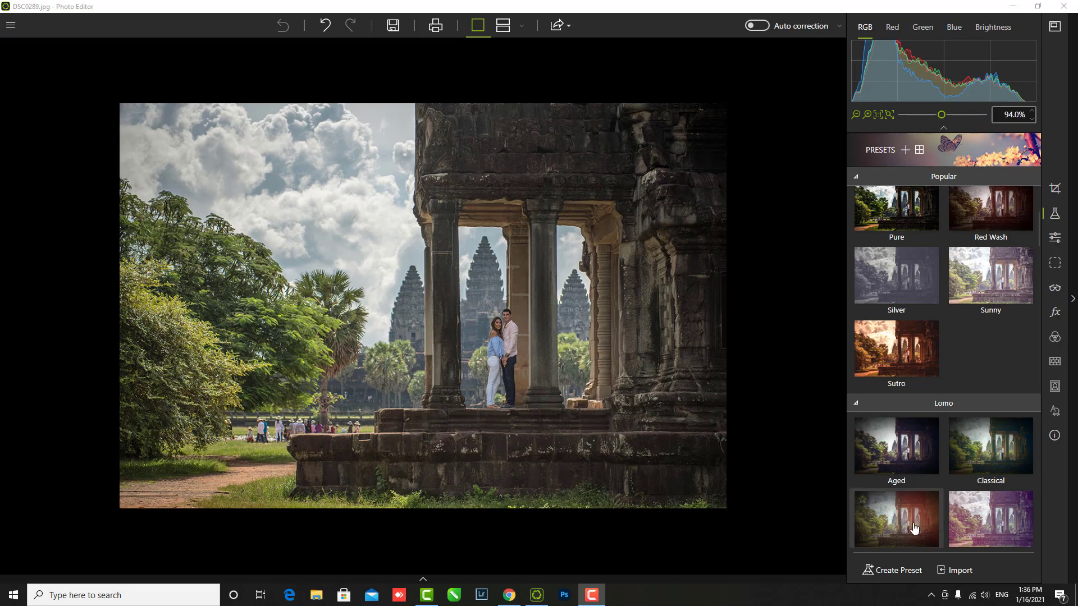
click(871, 209)
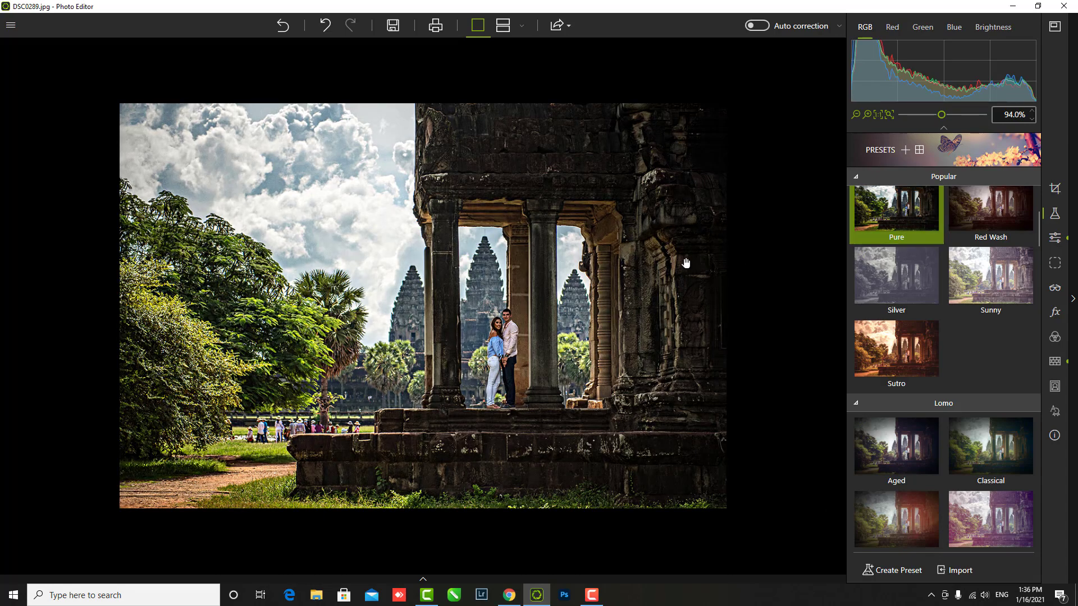
scroll(684, 264, down, 3)
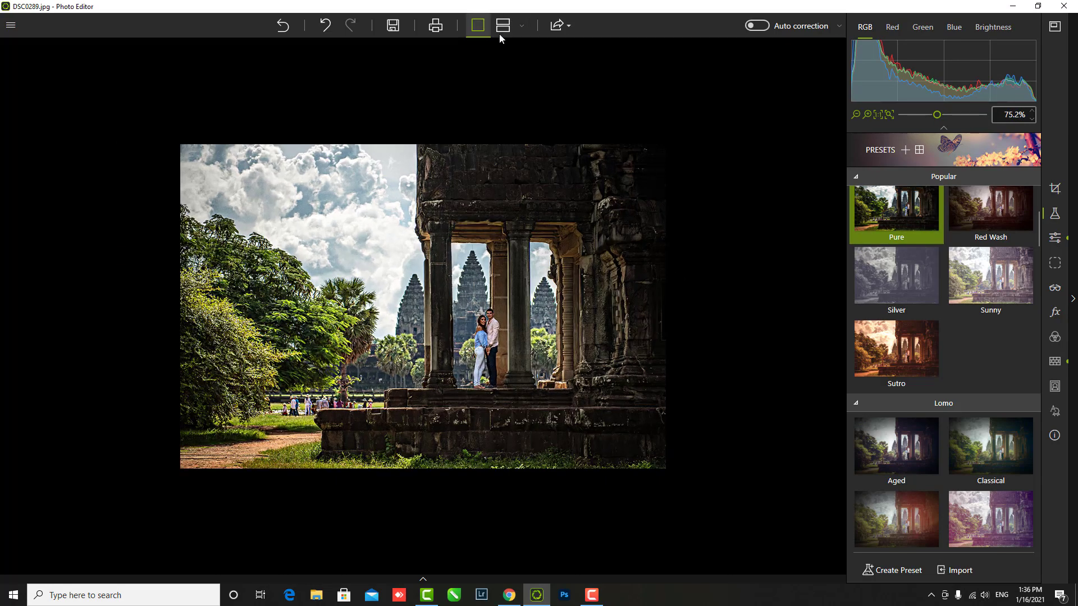
Step: Compare the Pure-edited photo with the original in side-by-side before/after view
click(503, 26)
click(502, 26)
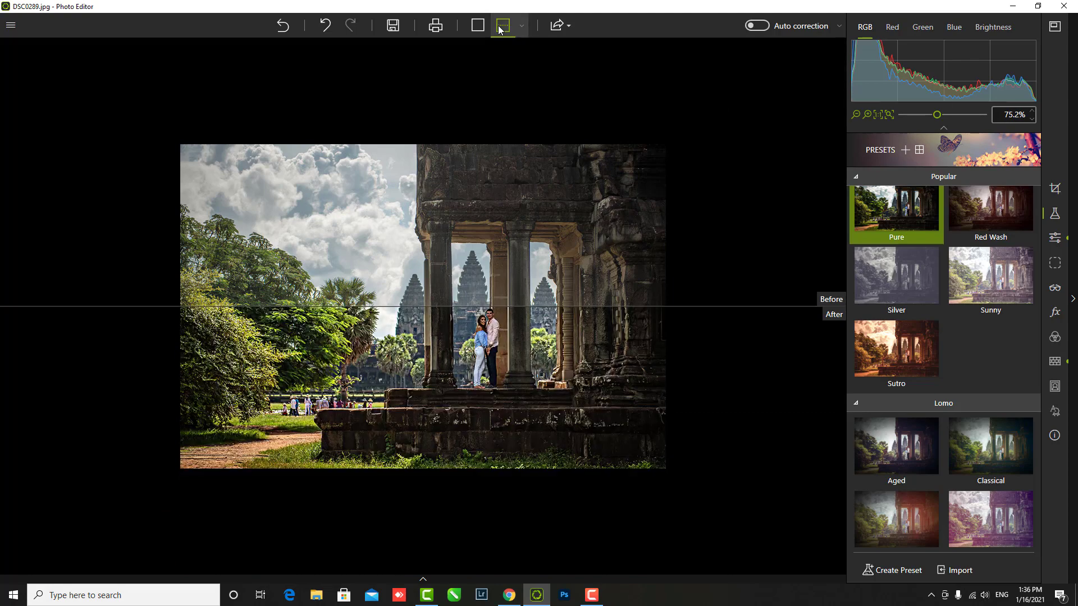
click(501, 26)
scroll(535, 139, down, 4)
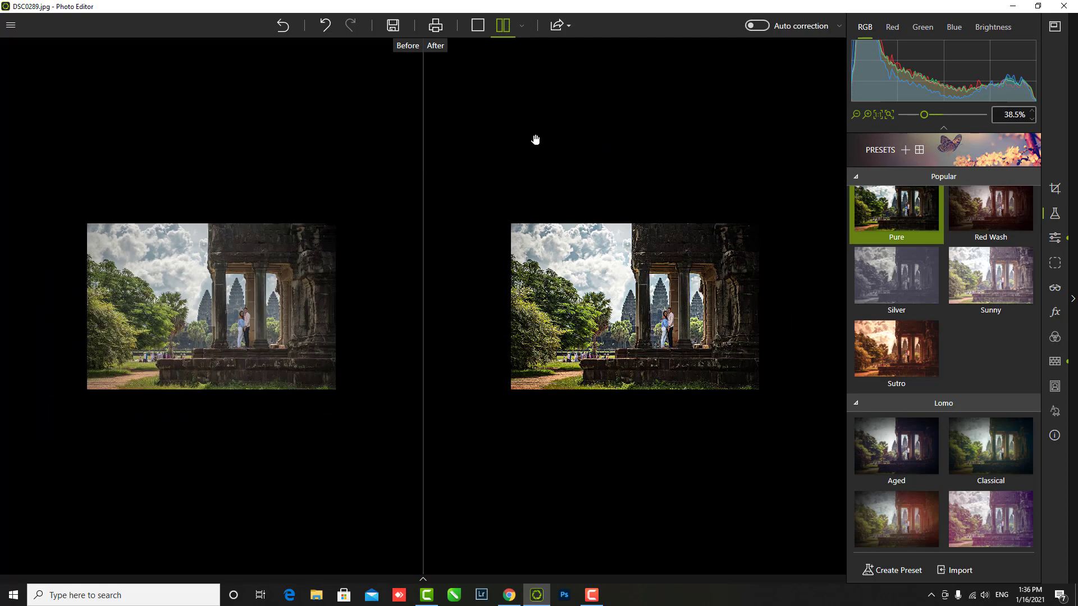
scroll(534, 139, down, 3)
scroll(756, 355, up, 4)
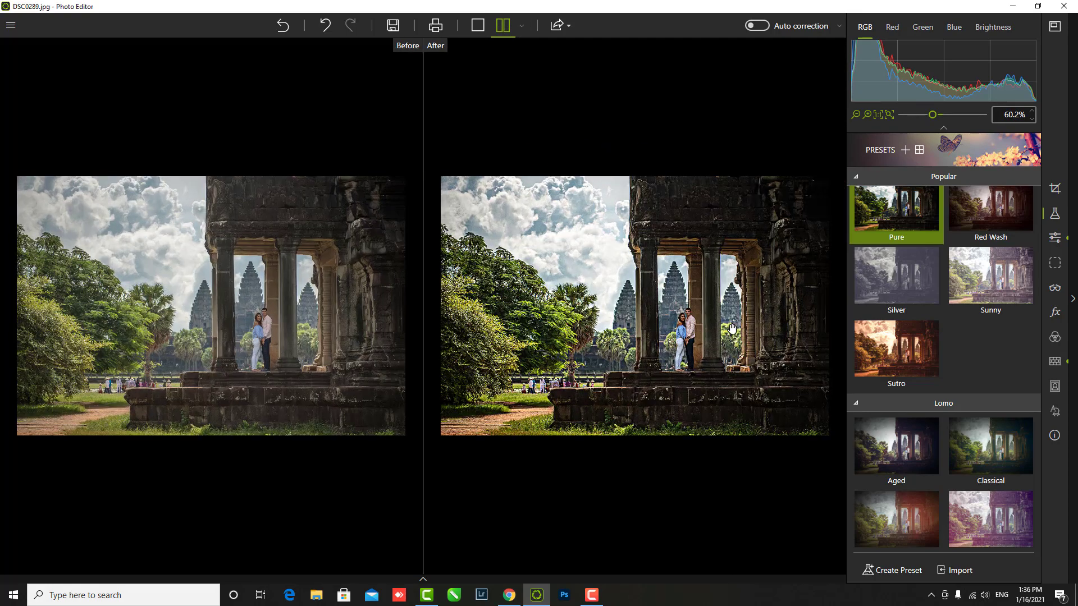
scroll(685, 321, up, 1)
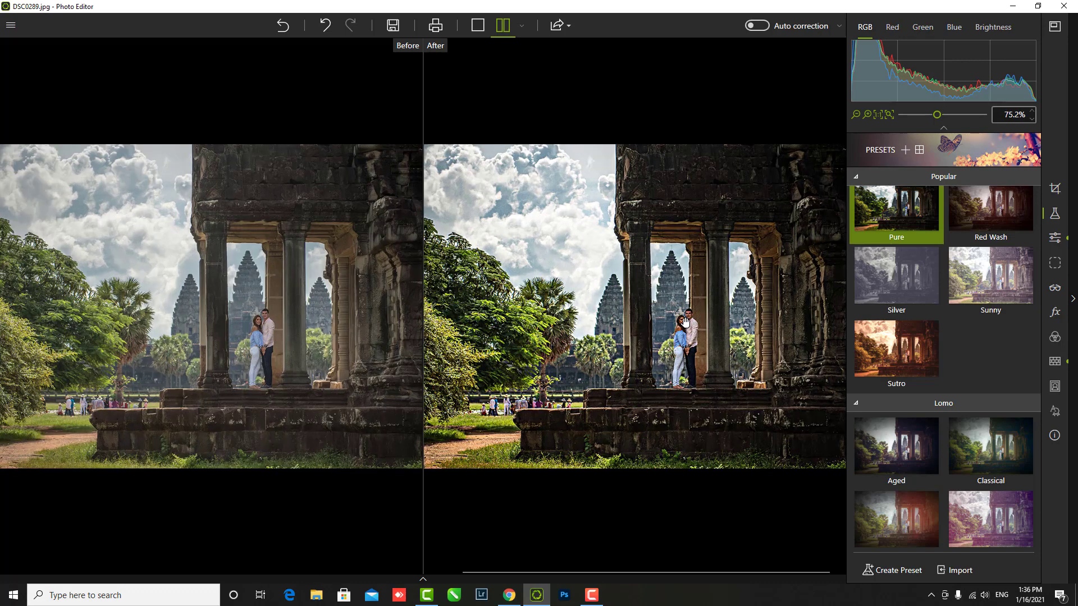
scroll(685, 321, down, 1)
scroll(685, 321, down, 1)
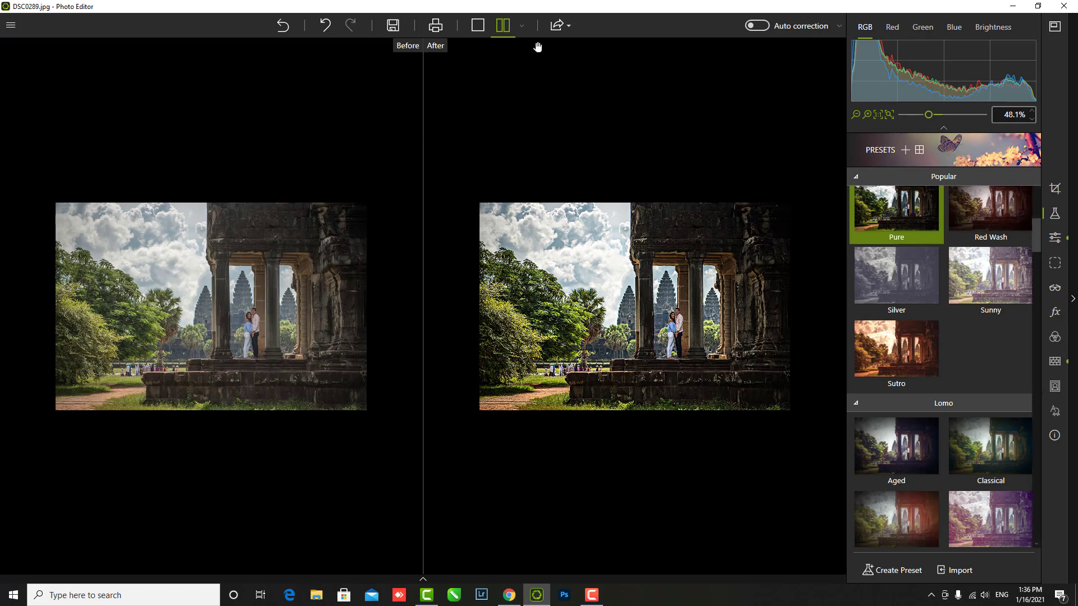
Step: Return to single view, then bring back before/after stacked top and bottom
click(480, 29)
click(504, 27)
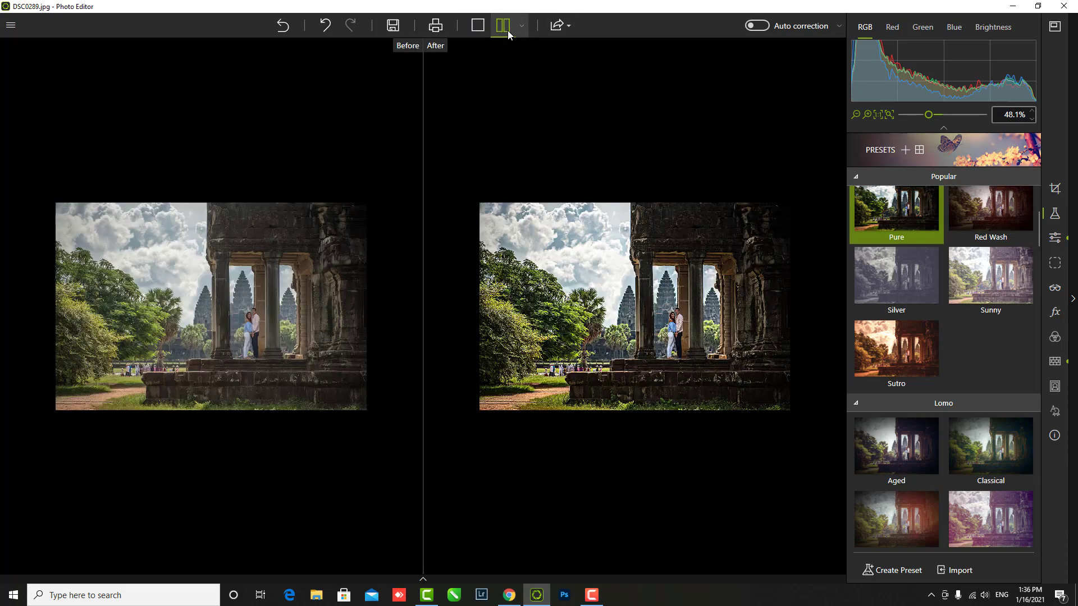
click(508, 31)
Step: Stack before/after top and bottom, and try the Light Leak and Fogged Top presets
click(513, 29)
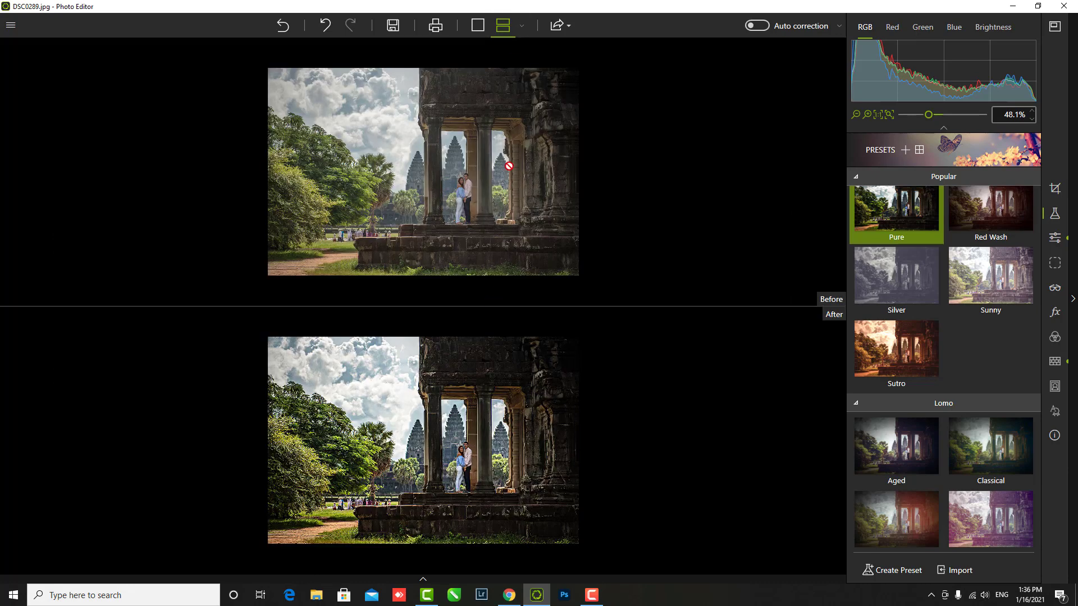
scroll(988, 413, down, 3)
scroll(988, 415, down, 2)
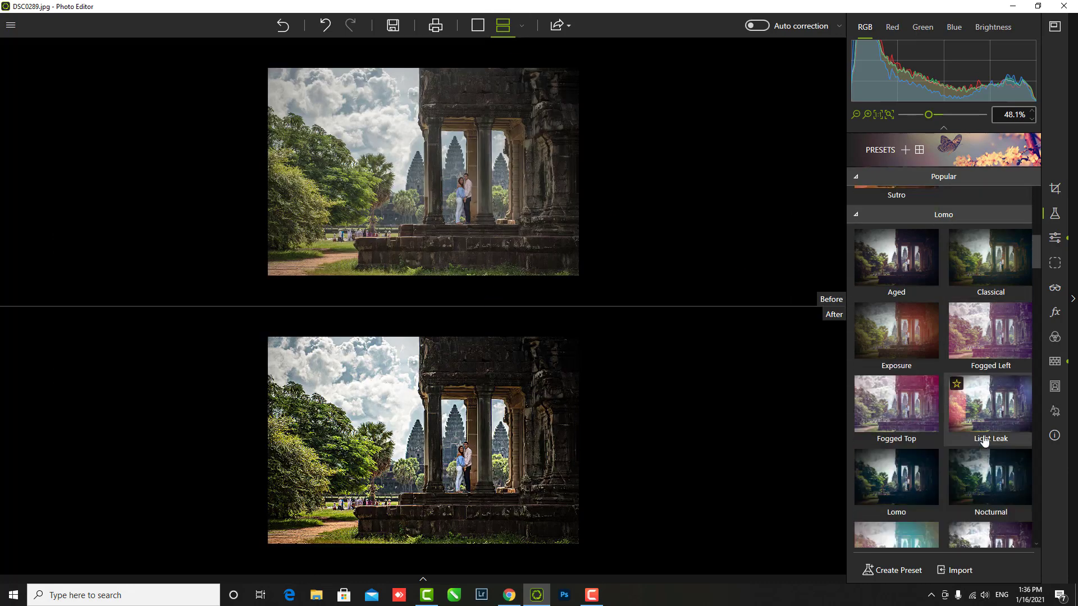
scroll(977, 376, down, 1)
click(976, 375)
click(920, 379)
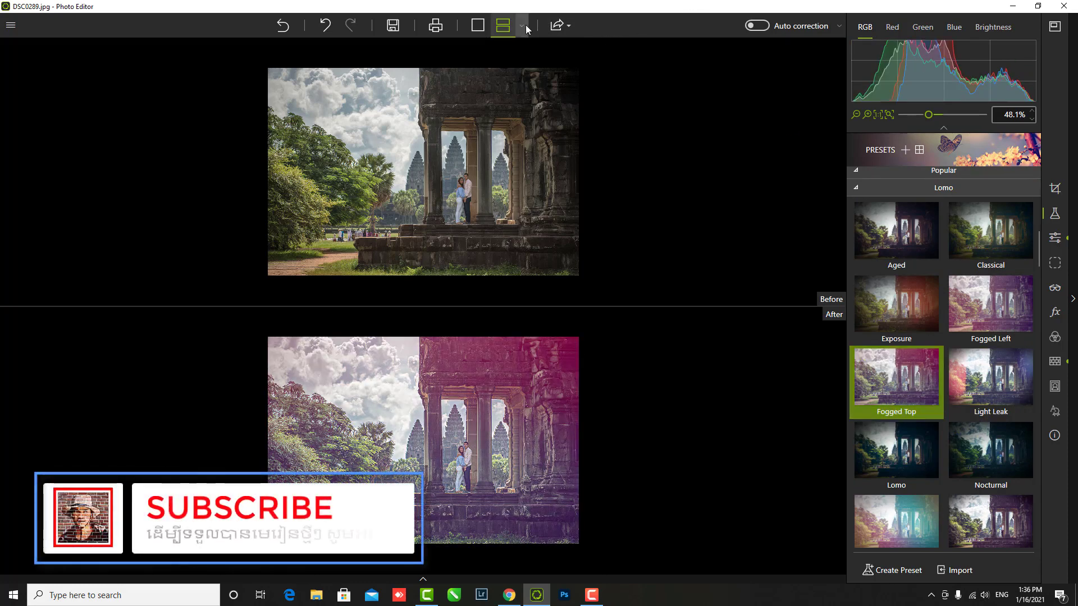
Step: Turn on Auto correction in single view, then try the Nocturnal and Lomo presets
click(758, 27)
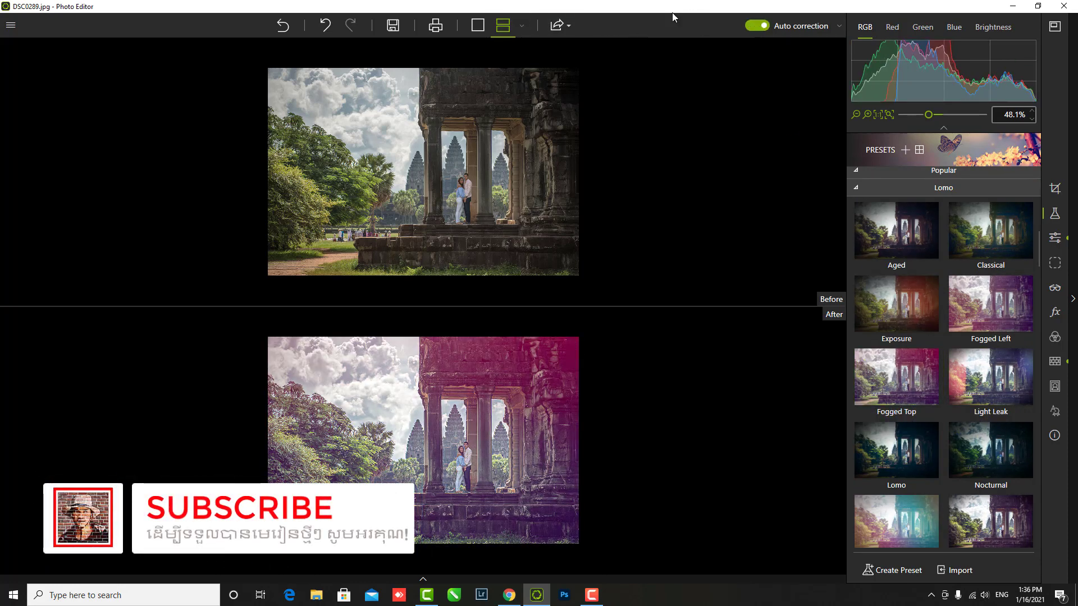
click(478, 26)
scroll(562, 337, up, 3)
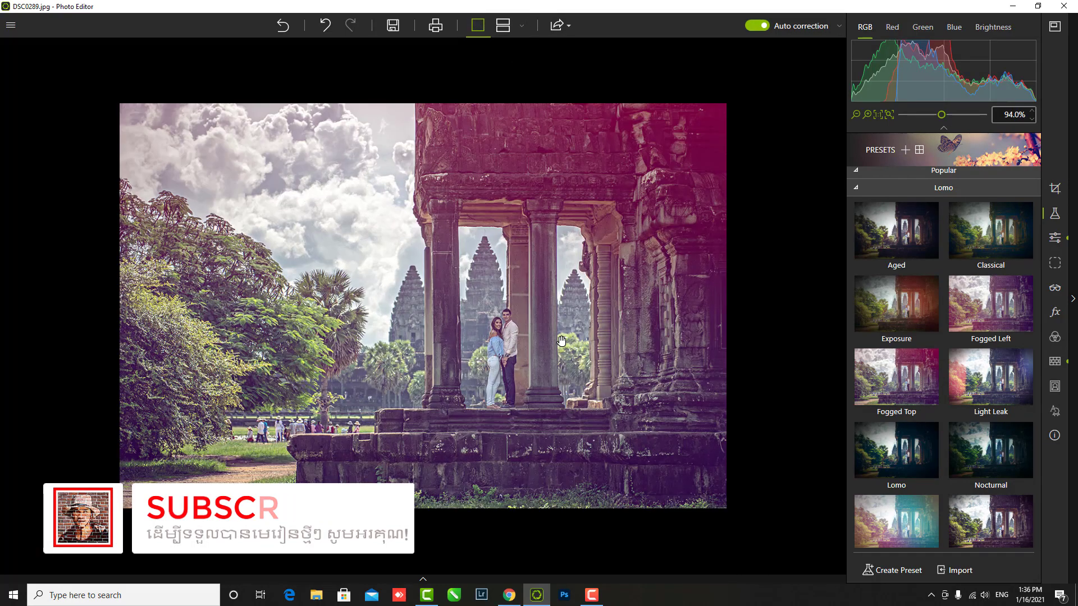
scroll(561, 337, down, 1)
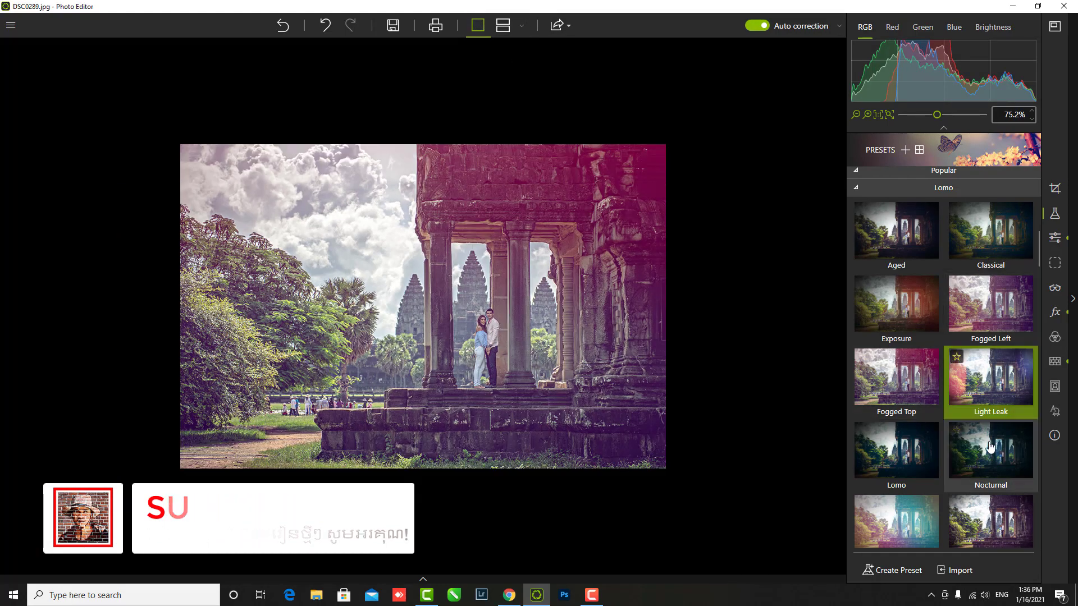
click(991, 452)
click(912, 461)
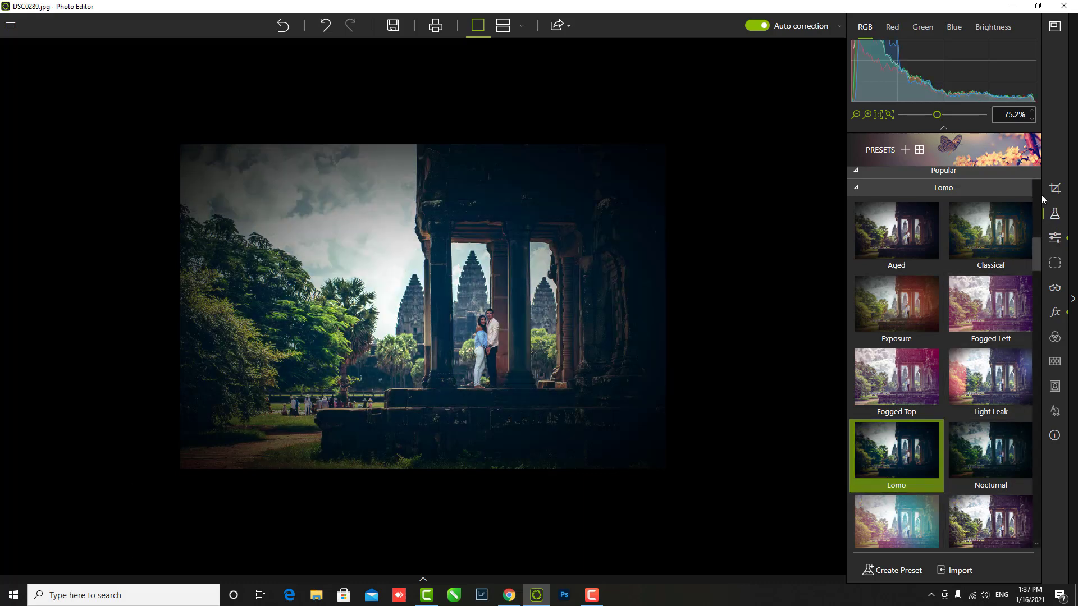
Step: Reset the temple photo to its original unedited state
scroll(948, 191, up, 2)
scroll(943, 217, up, 2)
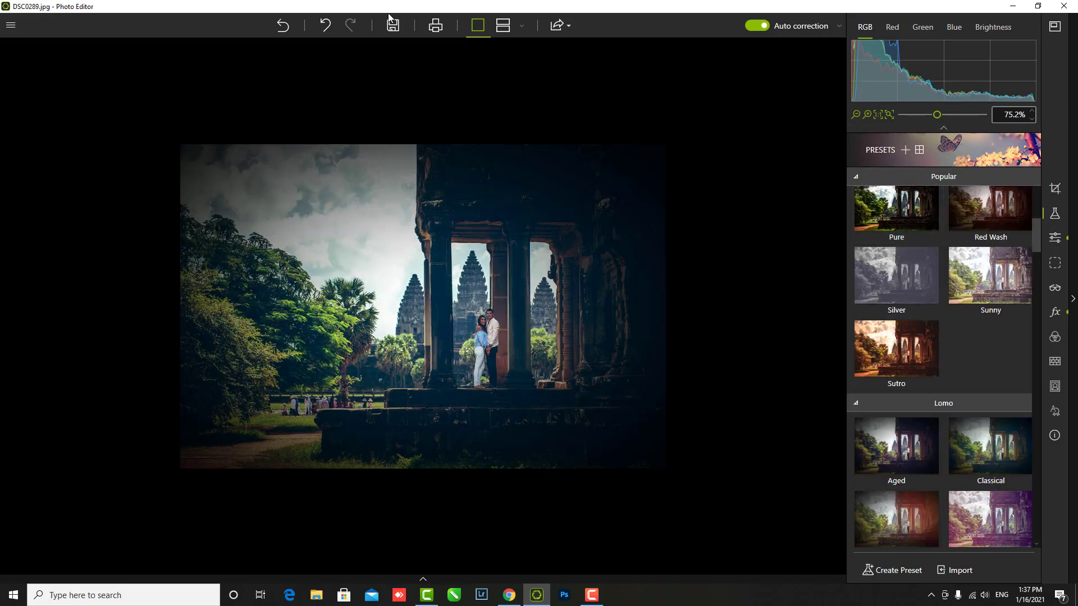
click(291, 33)
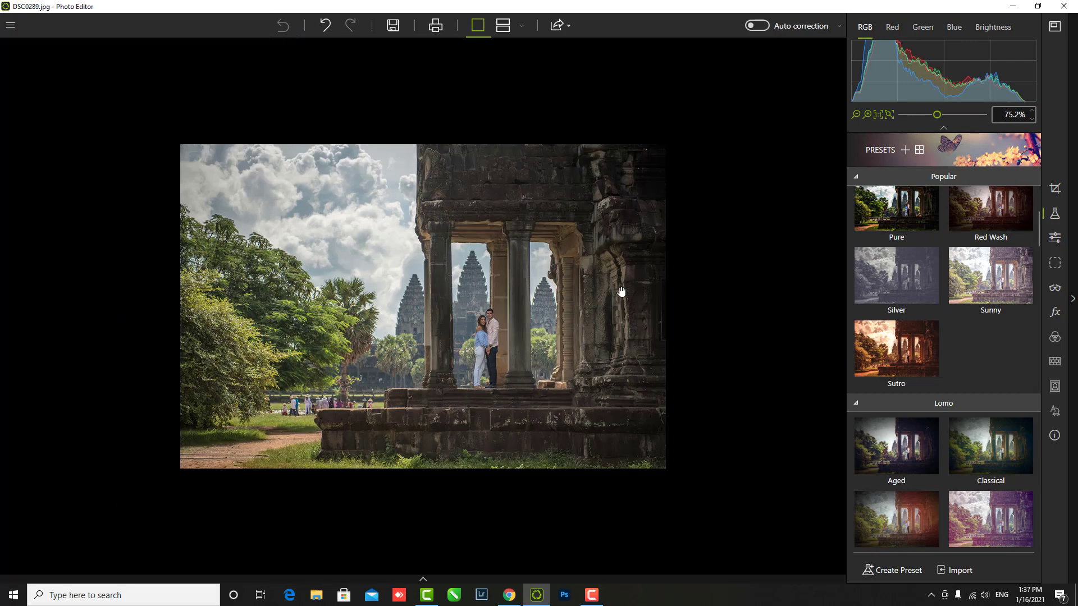
Step: In Adjustments, set Temperature -19%, Contrast +39%, Blacks -10%, Highlights -39%, Whites -47%
click(1055, 237)
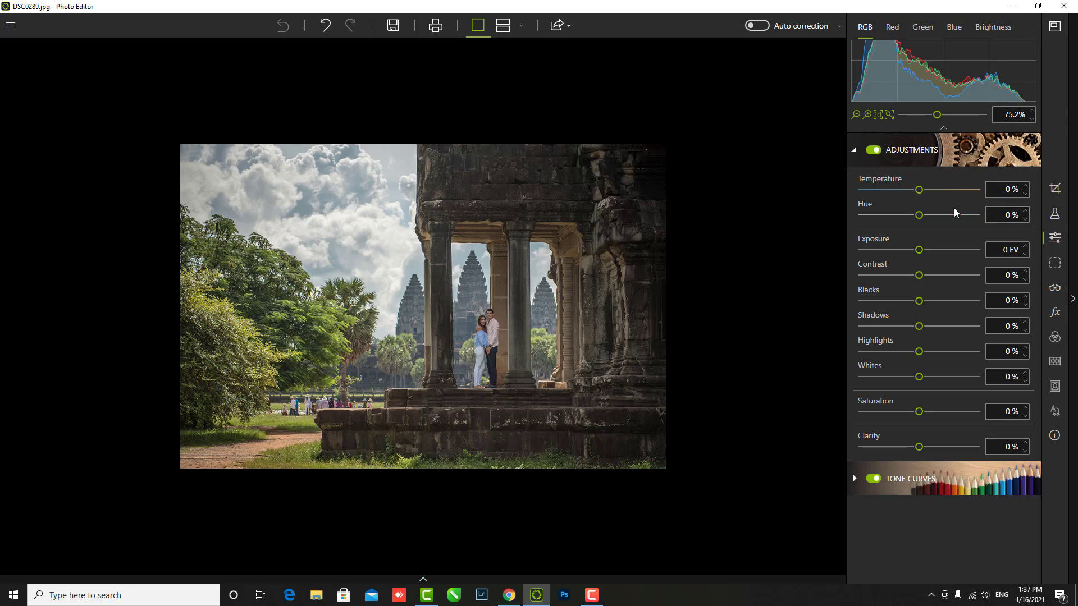
scroll(723, 284, up, 1)
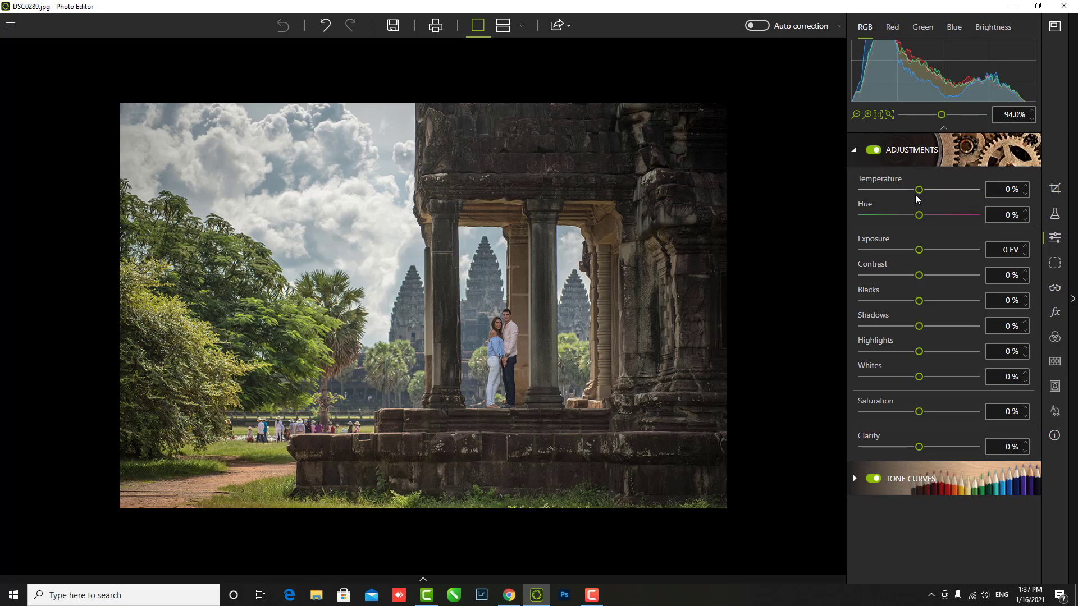
drag(919, 190, 907, 191)
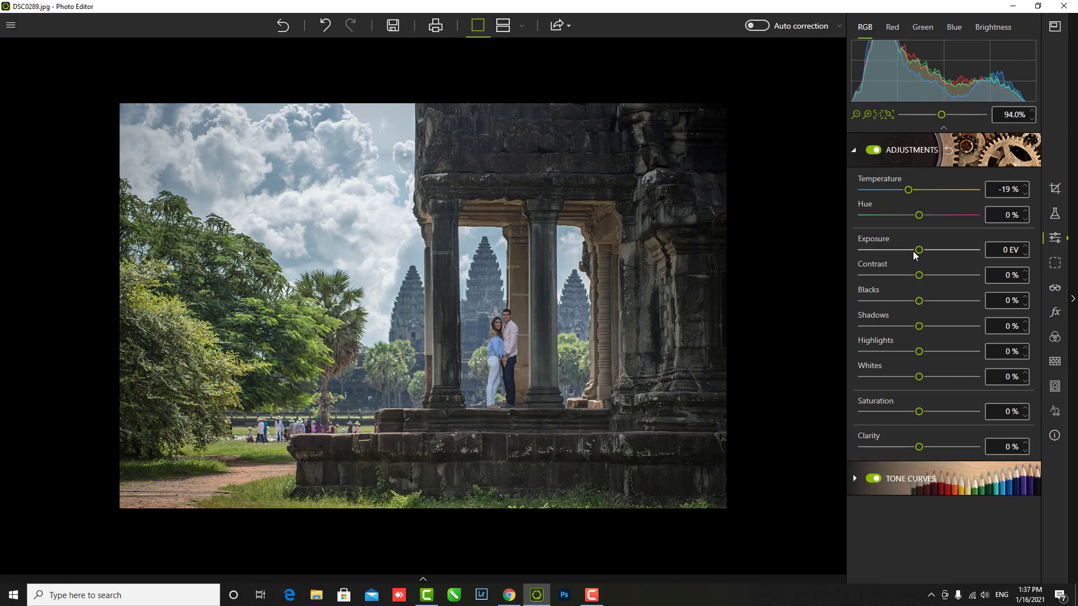
mouse_move(921, 275)
mouse_down()
mouse_move(947, 275)
mouse_move(911, 298)
mouse_move(915, 307)
mouse_up()
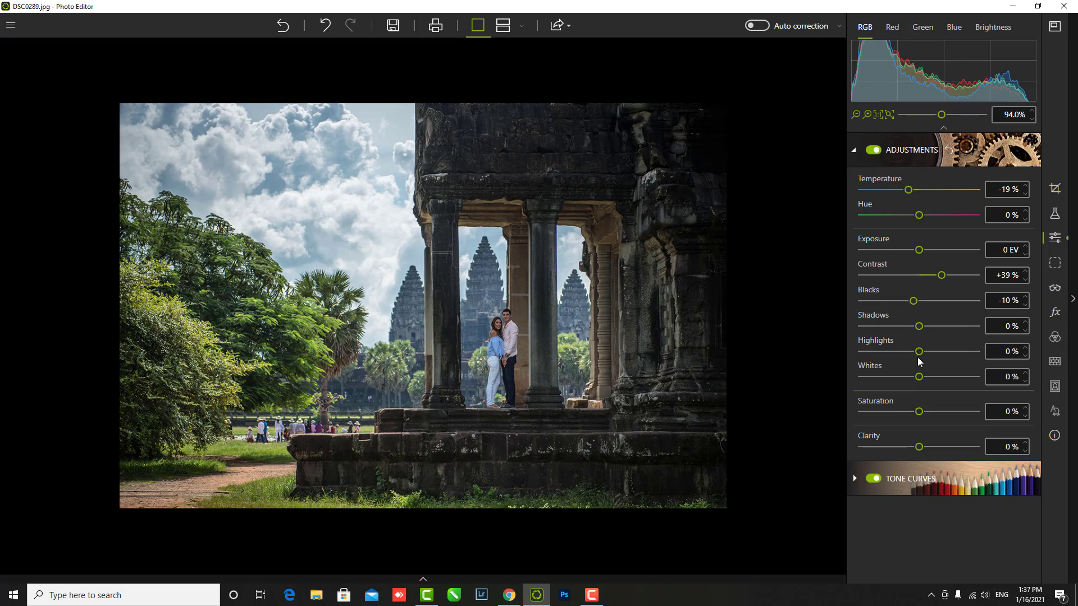
mouse_move(919, 352)
mouse_down()
mouse_move(887, 351)
mouse_move(891, 377)
mouse_up()
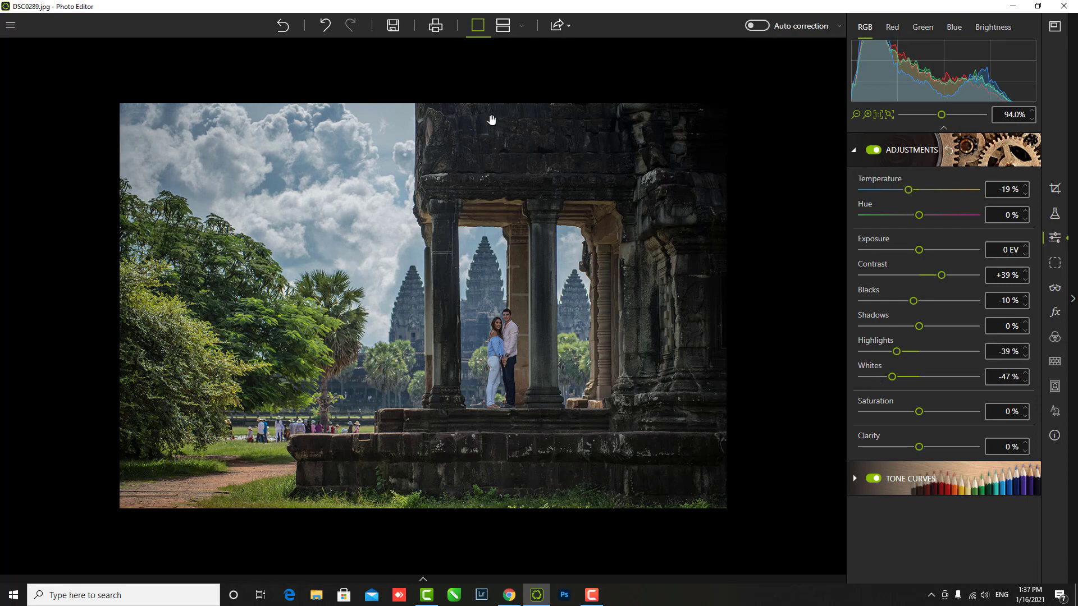
Step: Cycle through the before/after layouts, then return to the single edited view
click(503, 26)
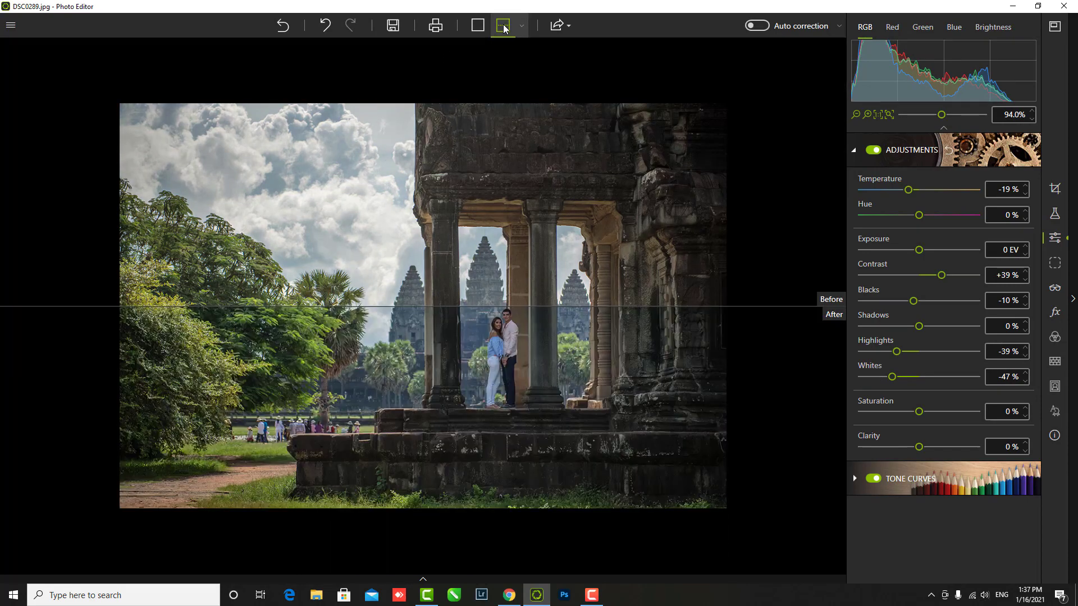
click(503, 26)
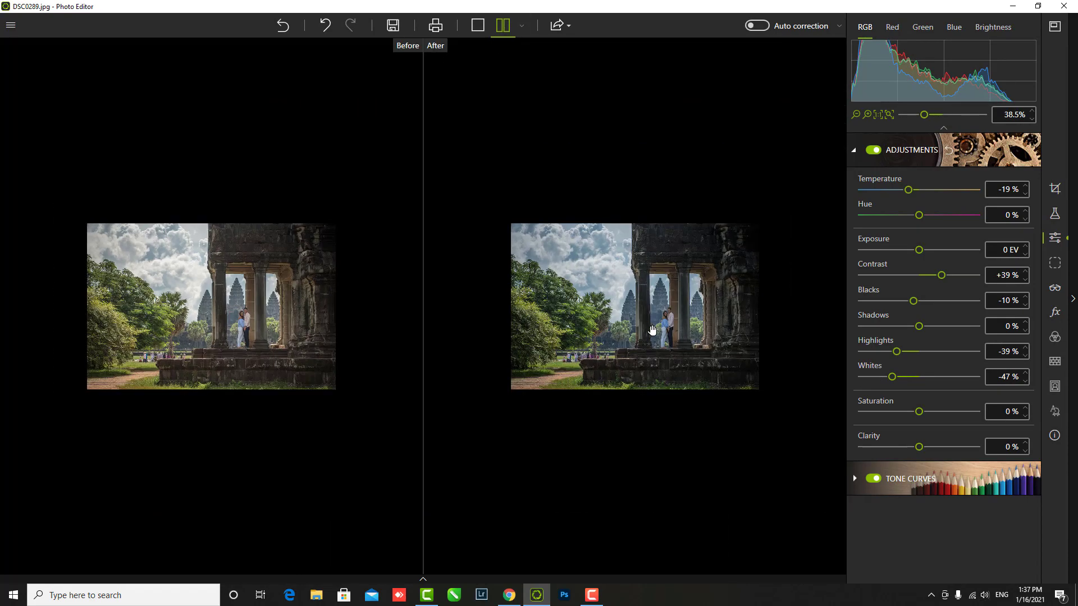
scroll(702, 356, up, 1)
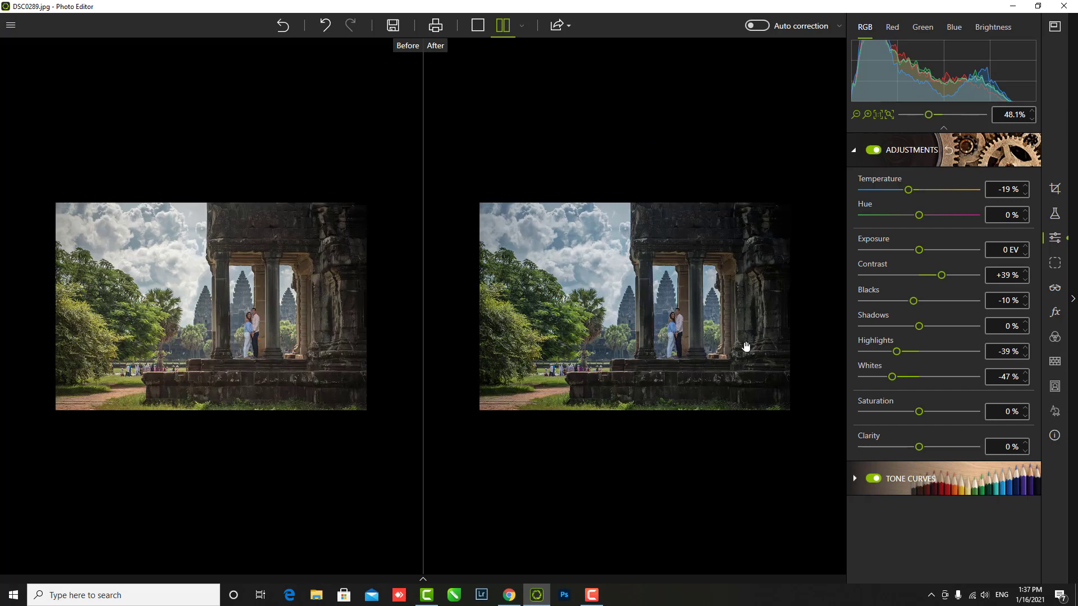
click(503, 26)
scroll(474, 117, up, 1)
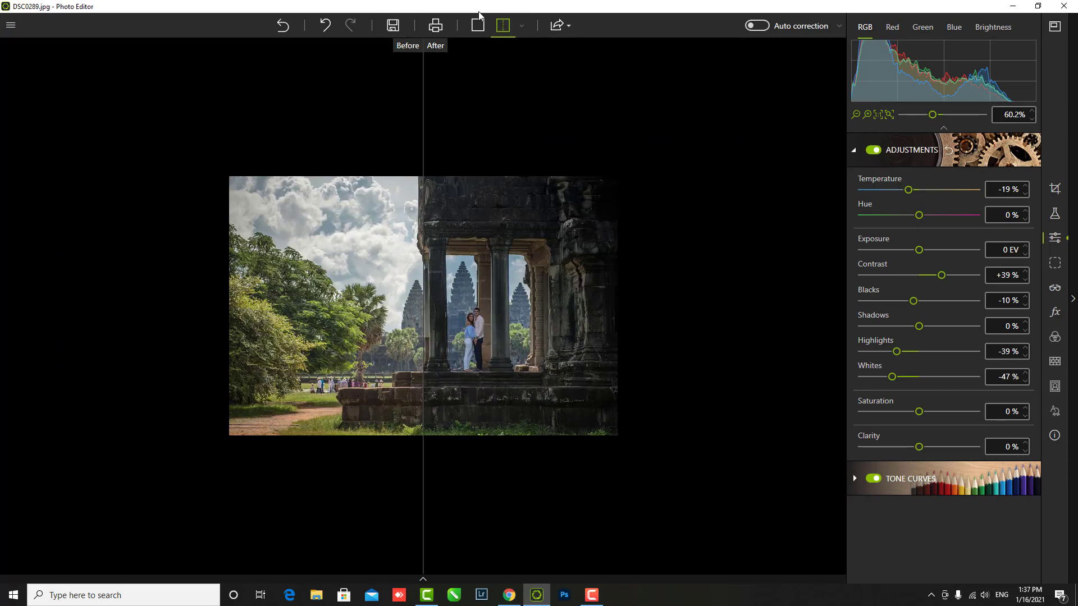
click(477, 25)
Step: Raise Clarity to +22% and Saturation to +15% in Adjustments
scroll(503, 265, up, 2)
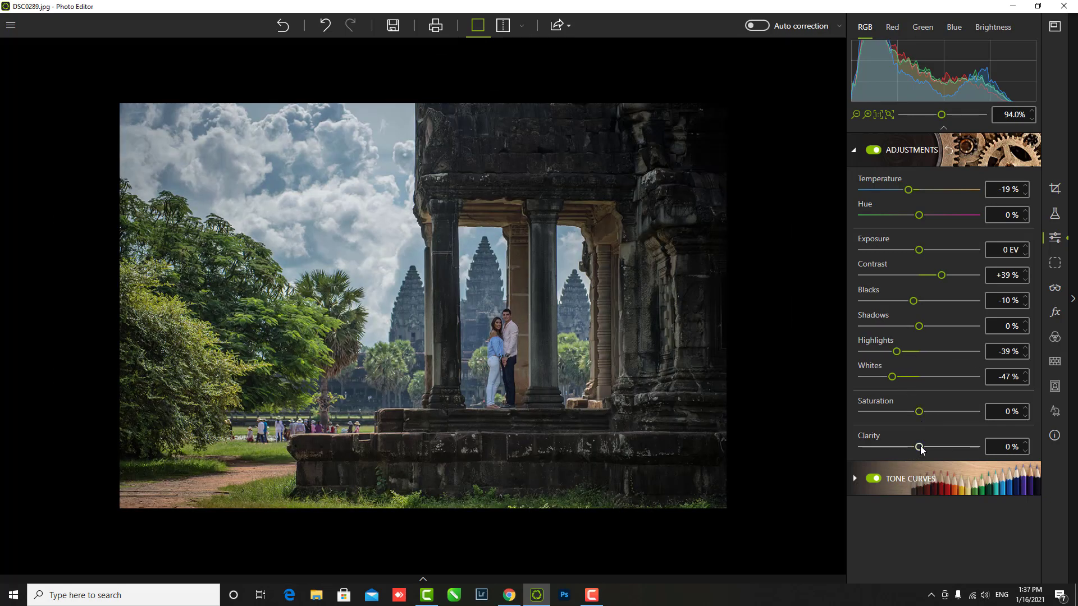
mouse_move(925, 447)
mouse_down()
mouse_move(918, 411)
mouse_move(931, 409)
mouse_up()
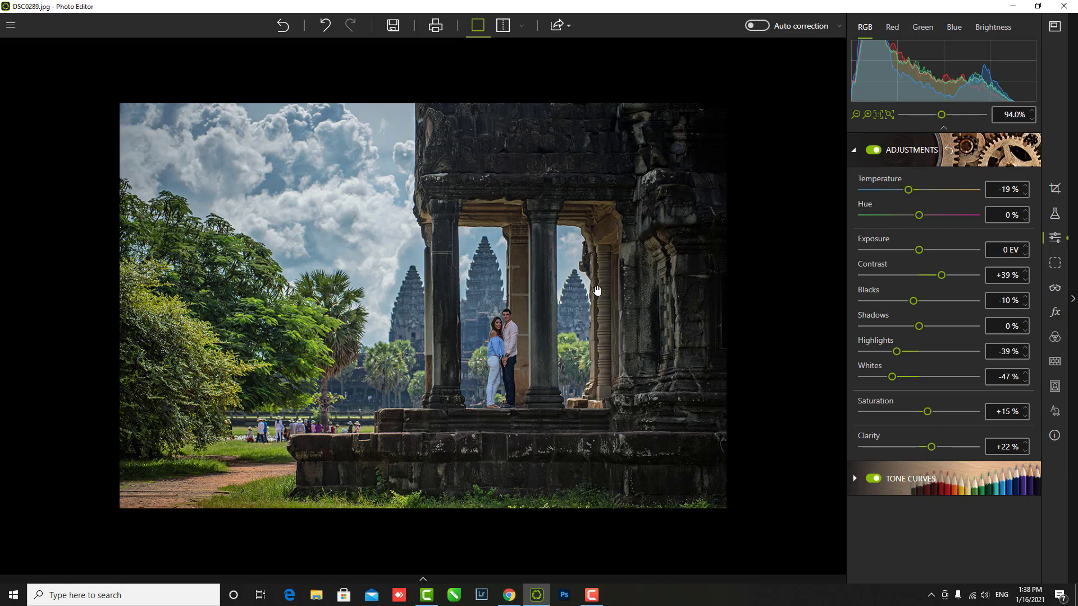
scroll(467, 234, down, 1)
scroll(466, 234, down, 1)
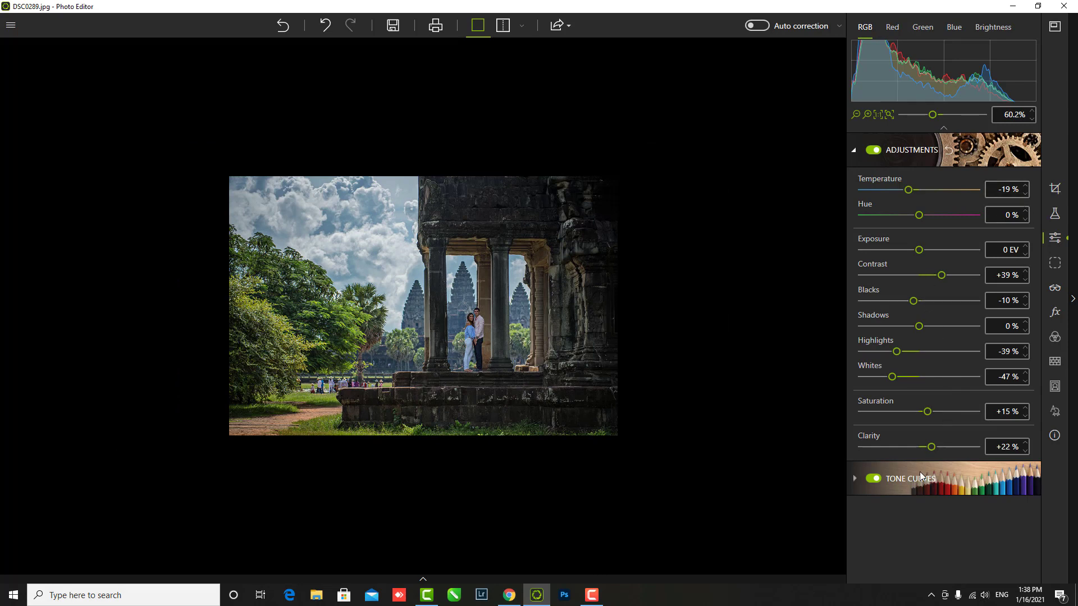
Step: Enable Tone Curves and shape the RGB curve with shadow, midtone and highlight points
click(897, 476)
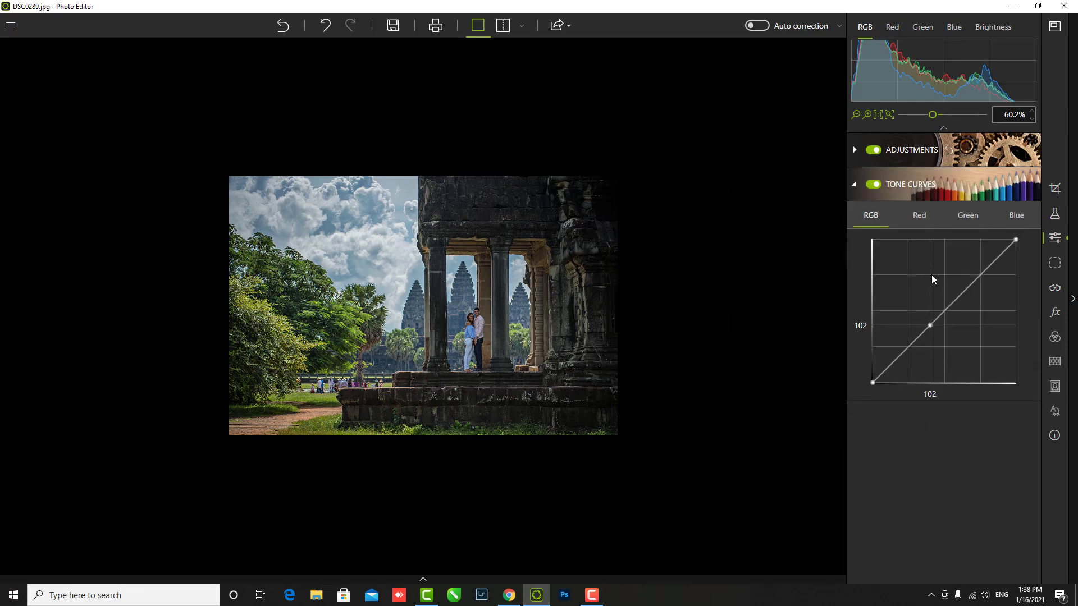
click(887, 370)
drag(930, 325, 932, 318)
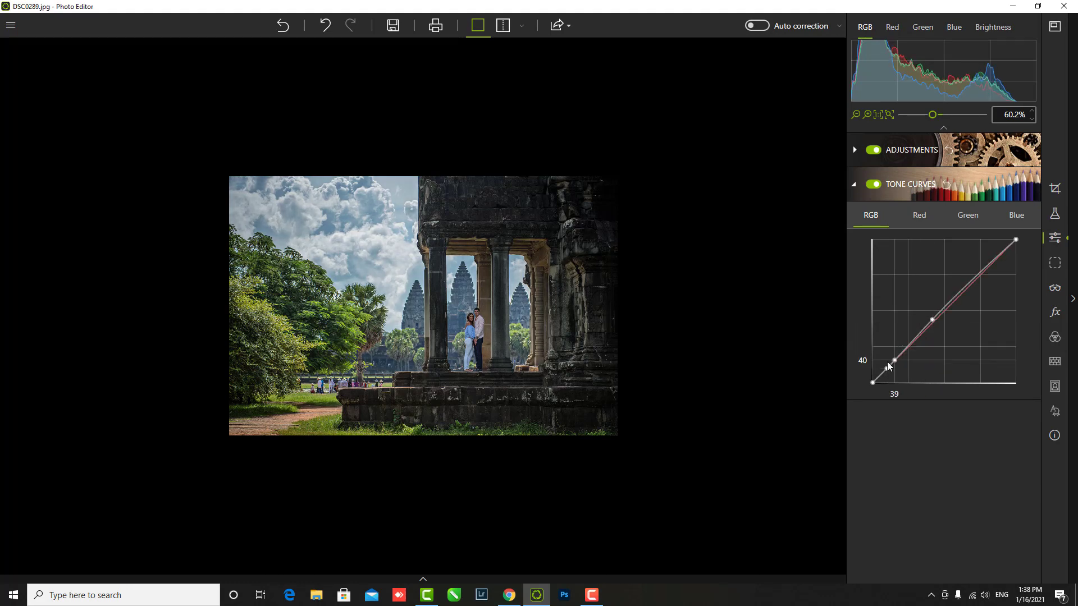
drag(886, 369, 908, 349)
drag(979, 273, 971, 275)
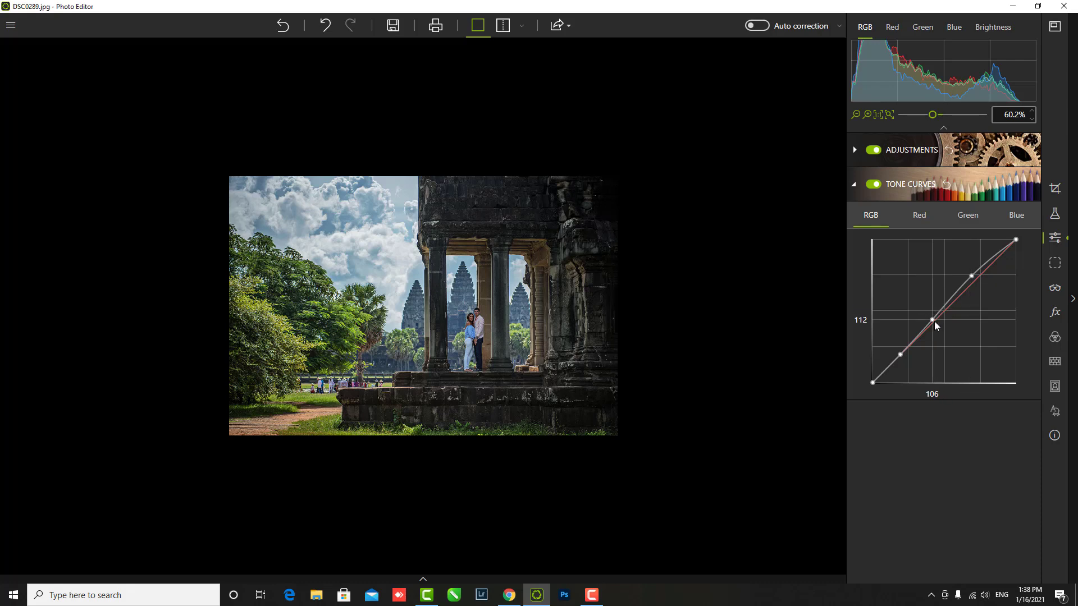
drag(934, 319, 934, 317)
Step: Add and adjust several points on the Red channel curve into a gentle S-curve
click(920, 217)
click(904, 351)
click(948, 307)
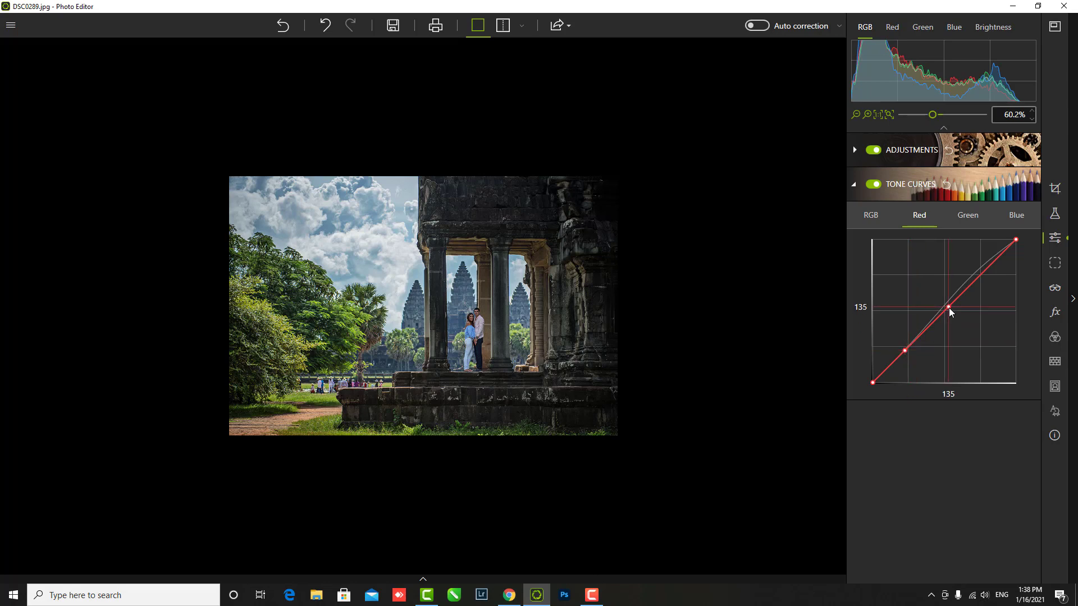
click(982, 274)
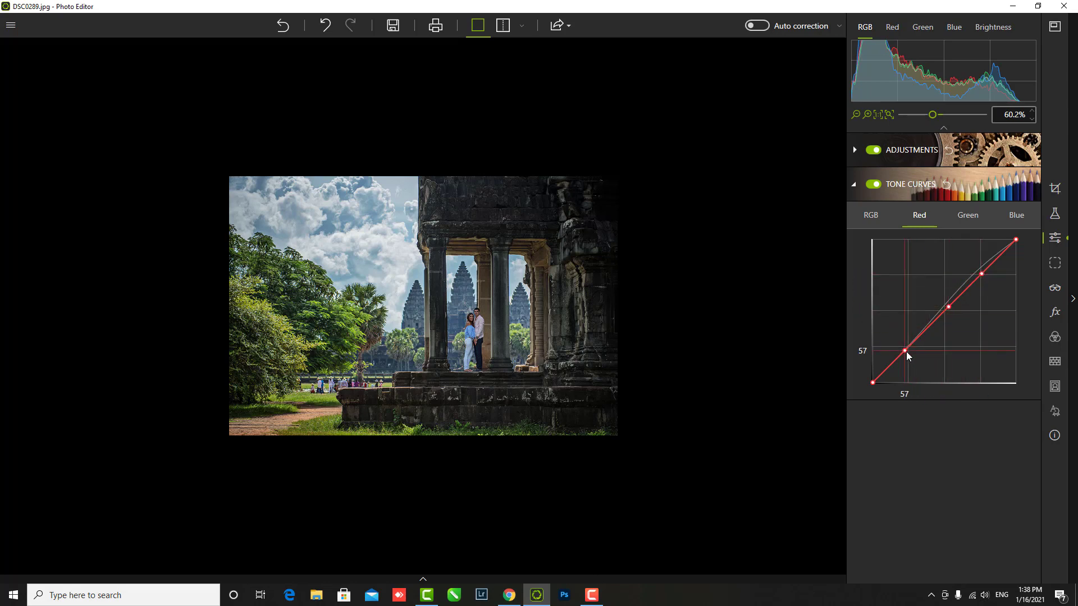
drag(905, 352, 905, 356)
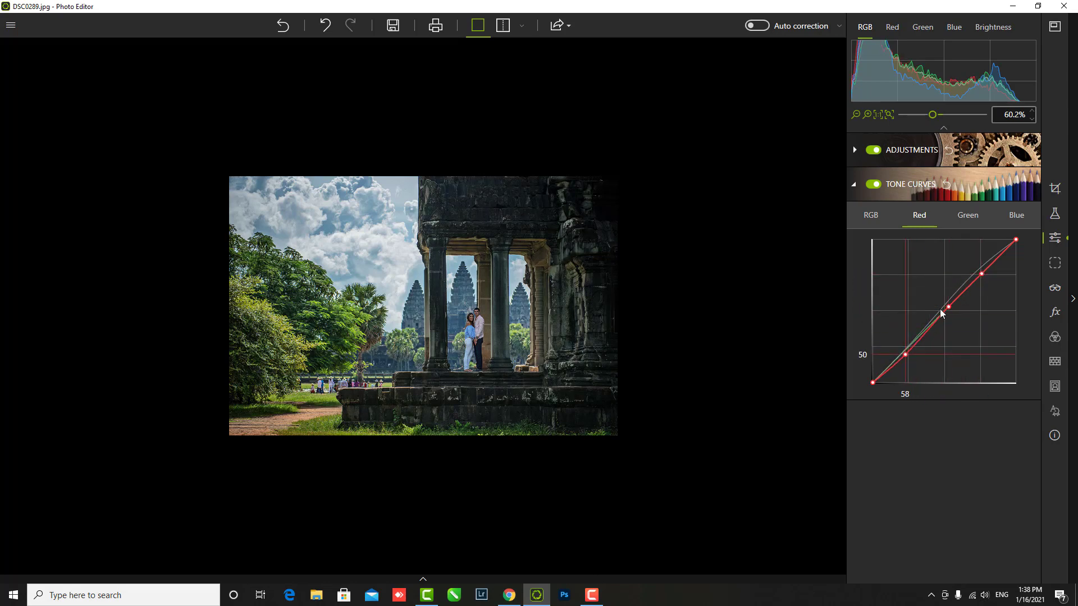
click(970, 285)
click(978, 277)
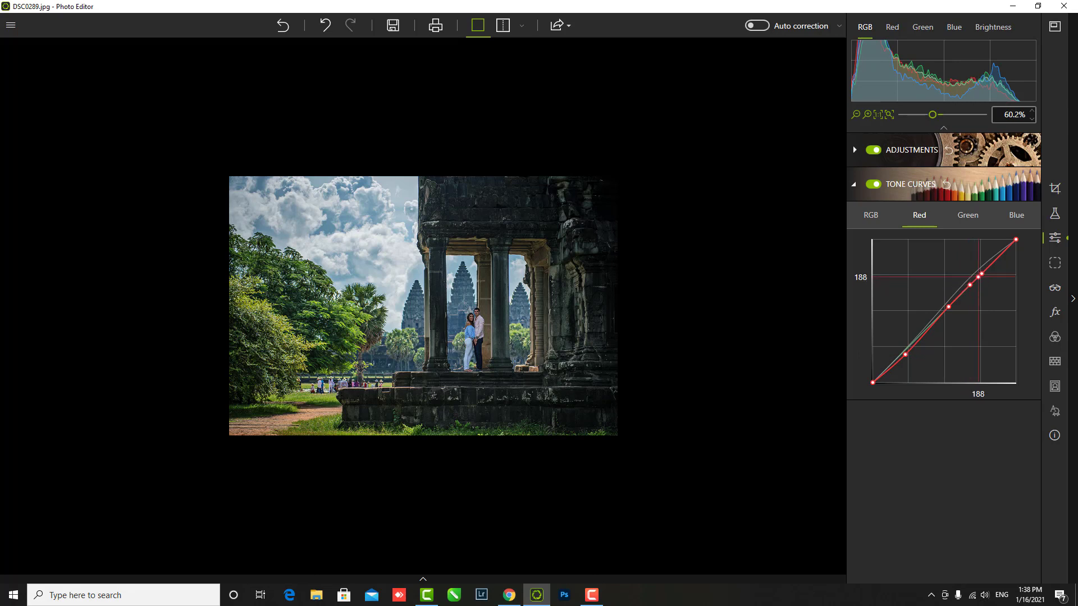
drag(978, 277, 965, 283)
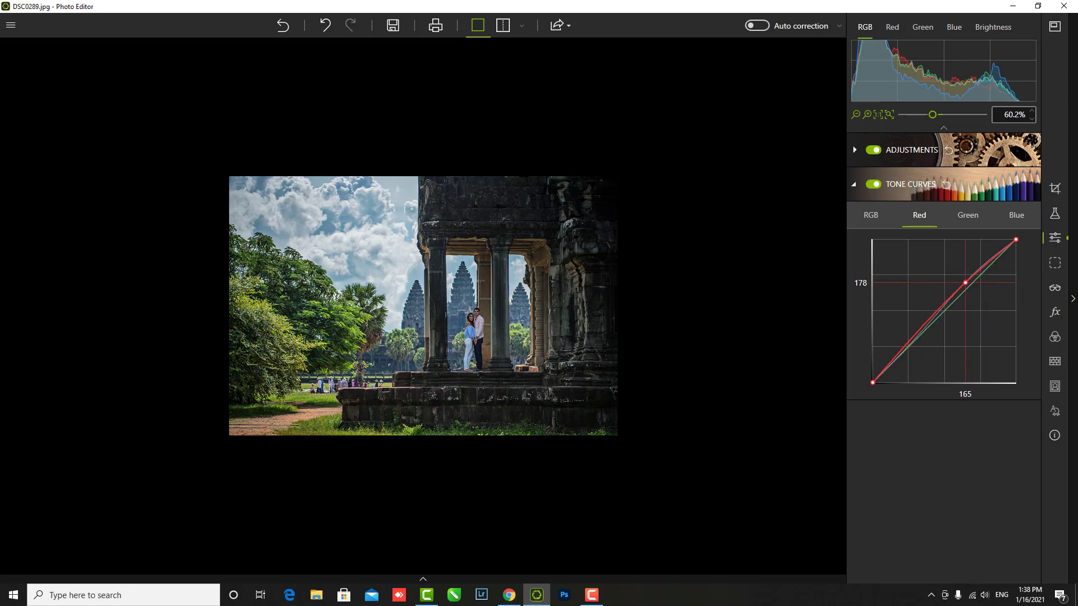
drag(897, 356, 891, 363)
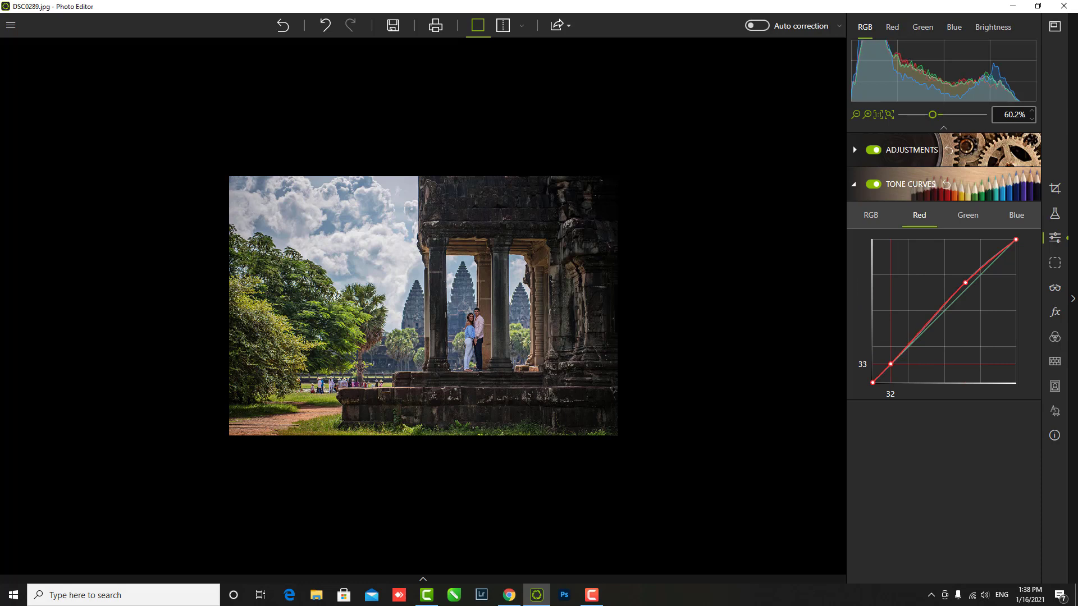
click(915, 337)
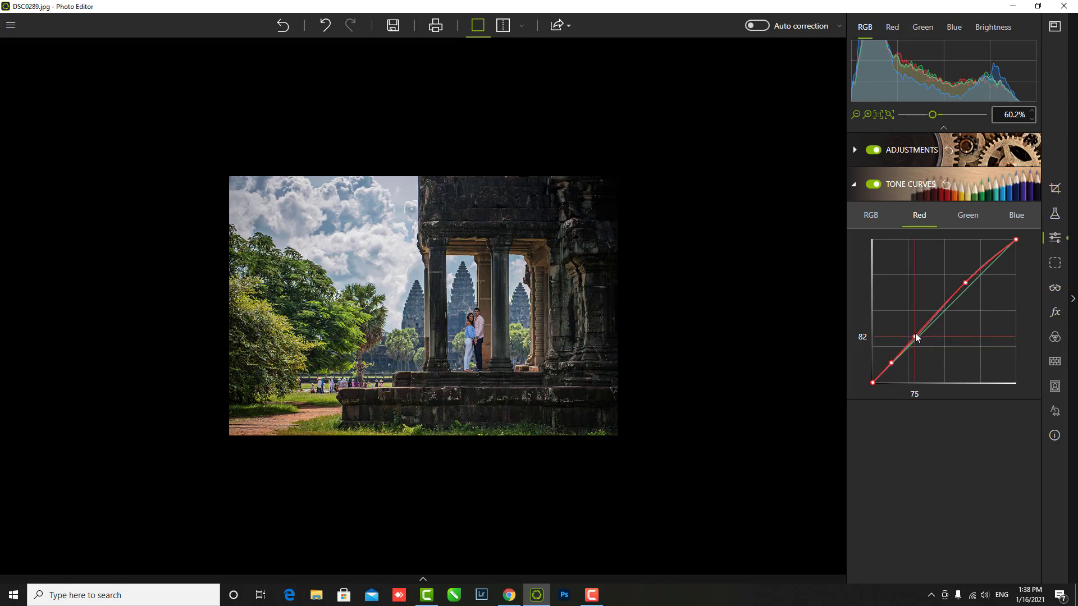
drag(916, 337, 889, 366)
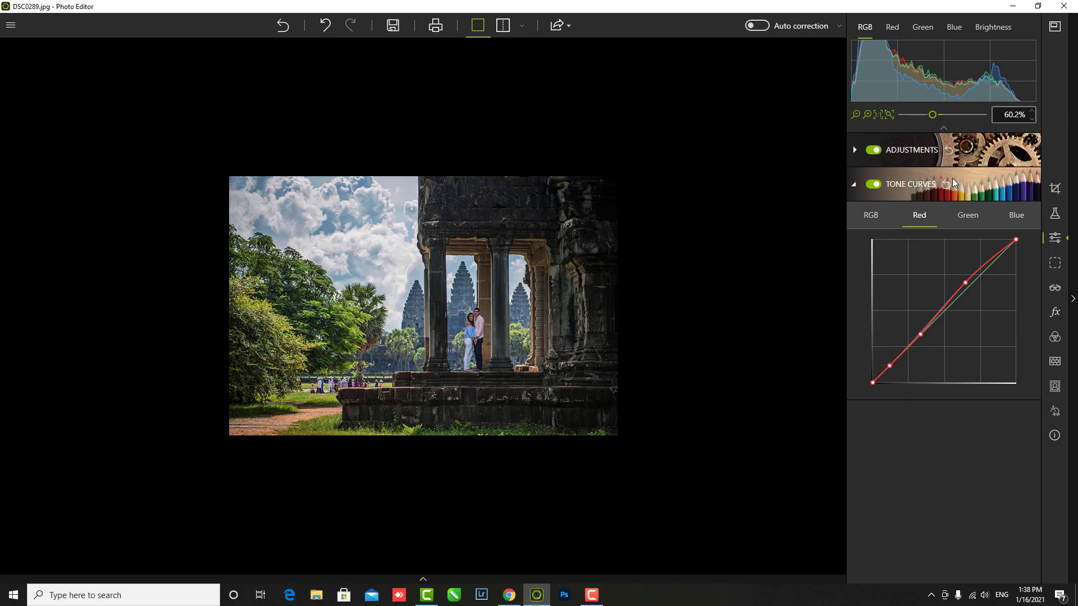
Step: Add a point on the Green curve and shape the Blue curve with several points
click(872, 216)
click(966, 217)
click(954, 302)
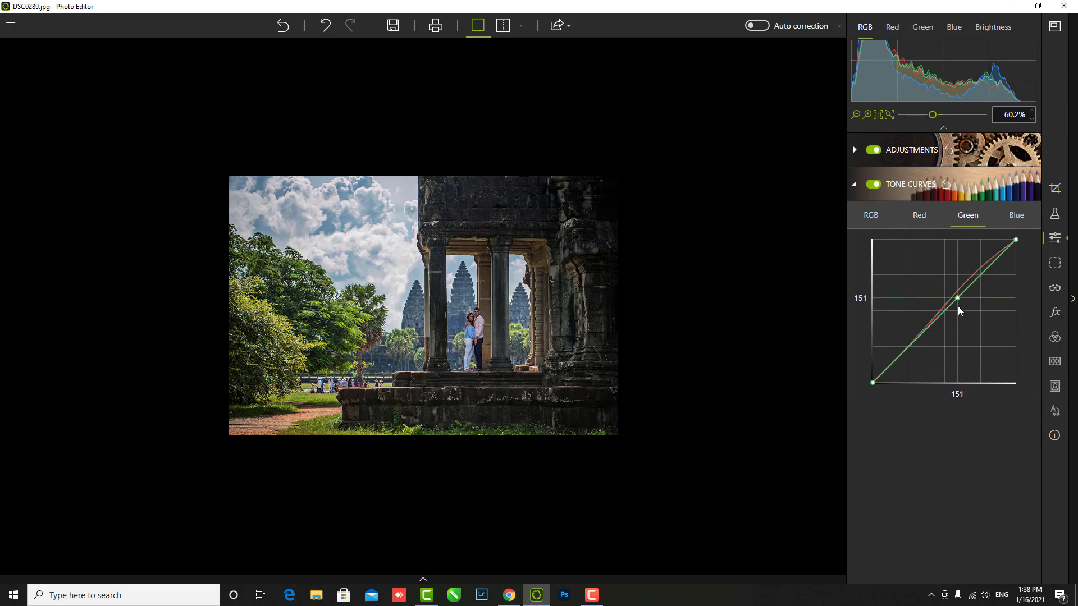
click(1015, 217)
click(956, 298)
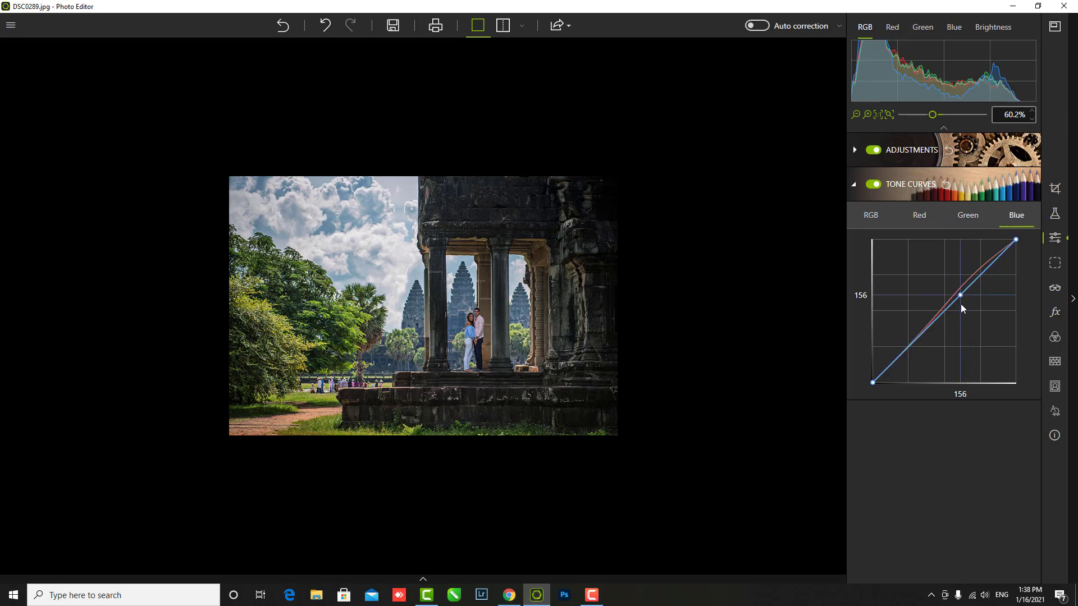
drag(895, 360, 891, 364)
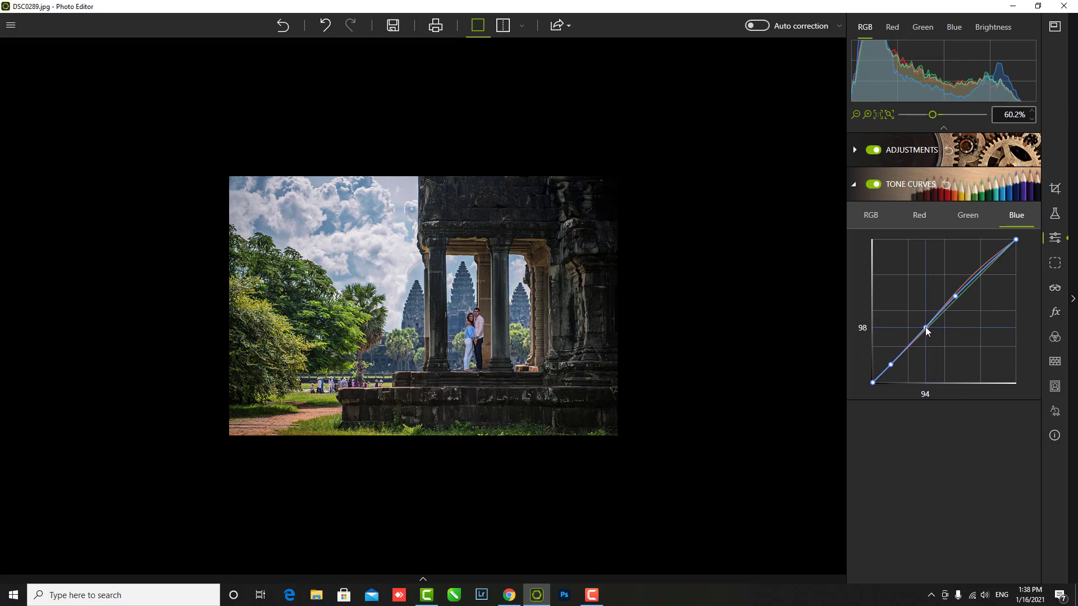
click(925, 326)
drag(926, 326, 922, 326)
click(967, 286)
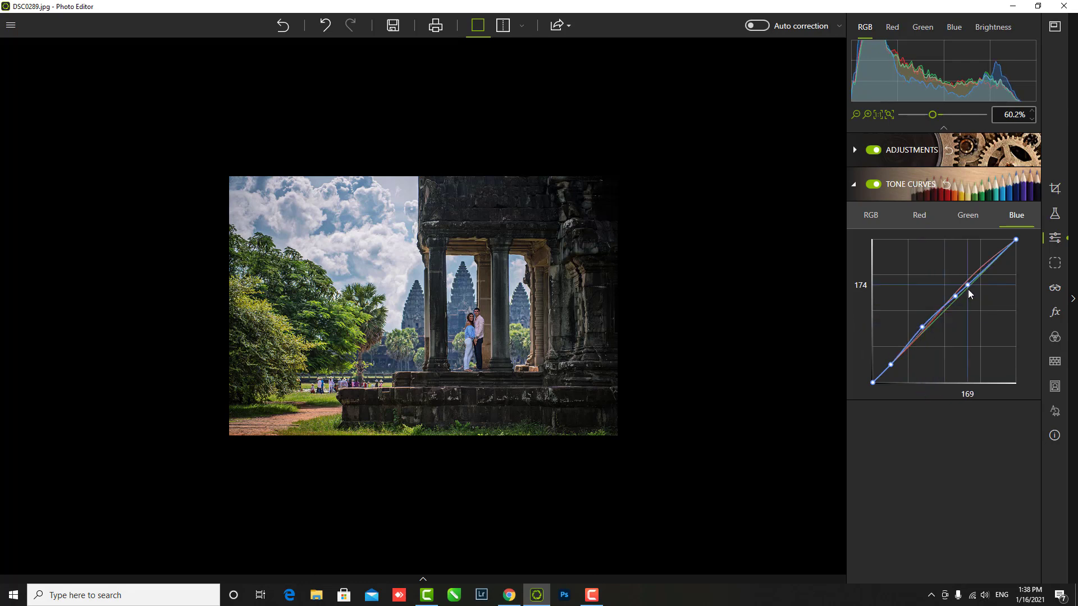
drag(968, 288, 973, 282)
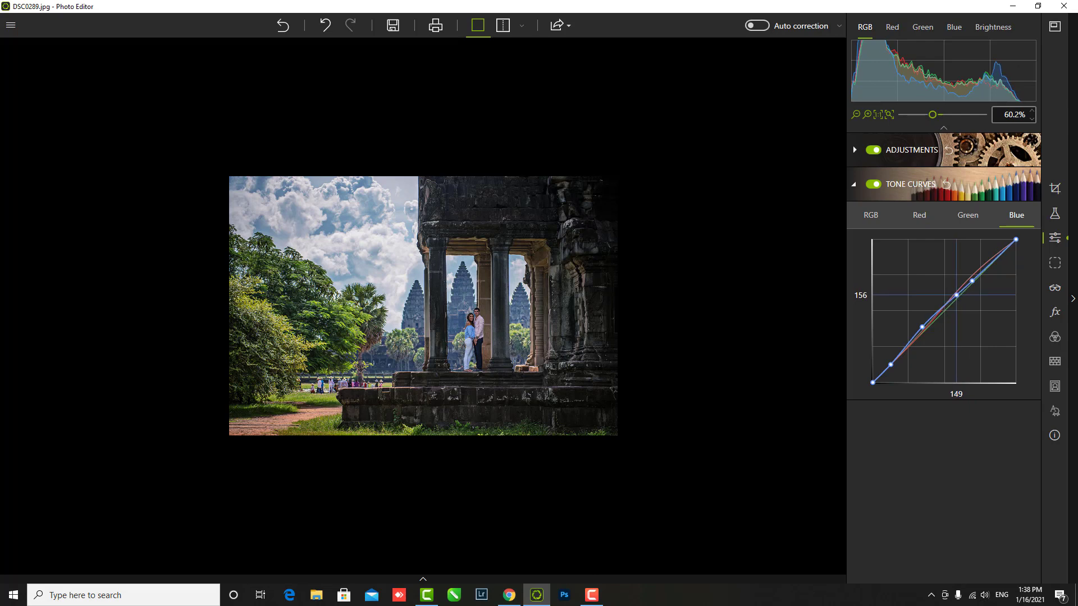
click(935, 327)
drag(935, 328, 922, 332)
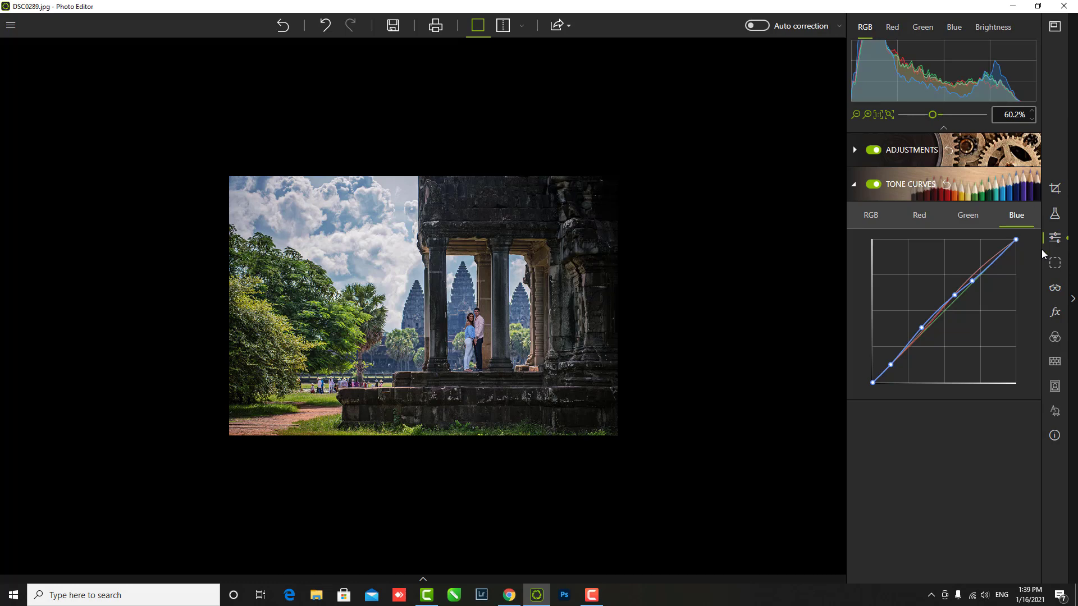
Step: Leave Tone Curves, go to Local Adjustments and expand the Radial Gradient settings
click(1055, 189)
click(1057, 220)
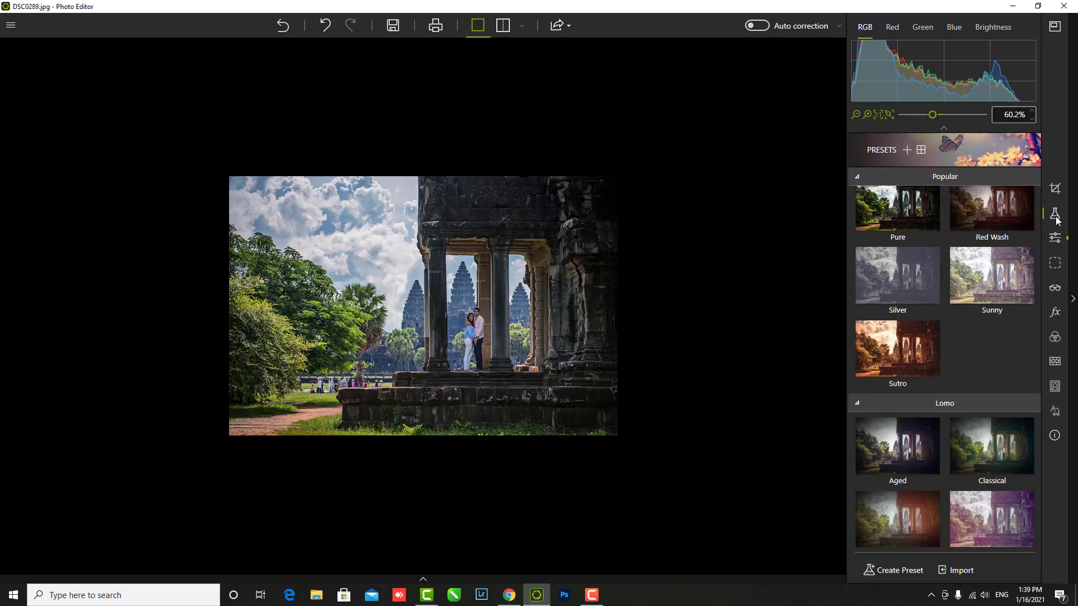
click(1055, 239)
click(1055, 264)
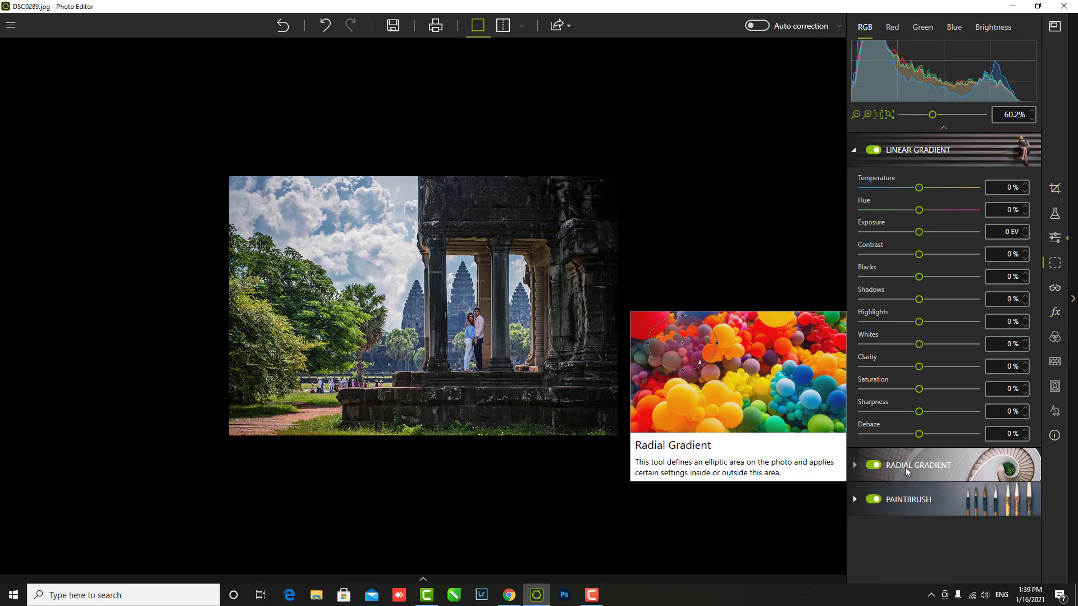
click(905, 466)
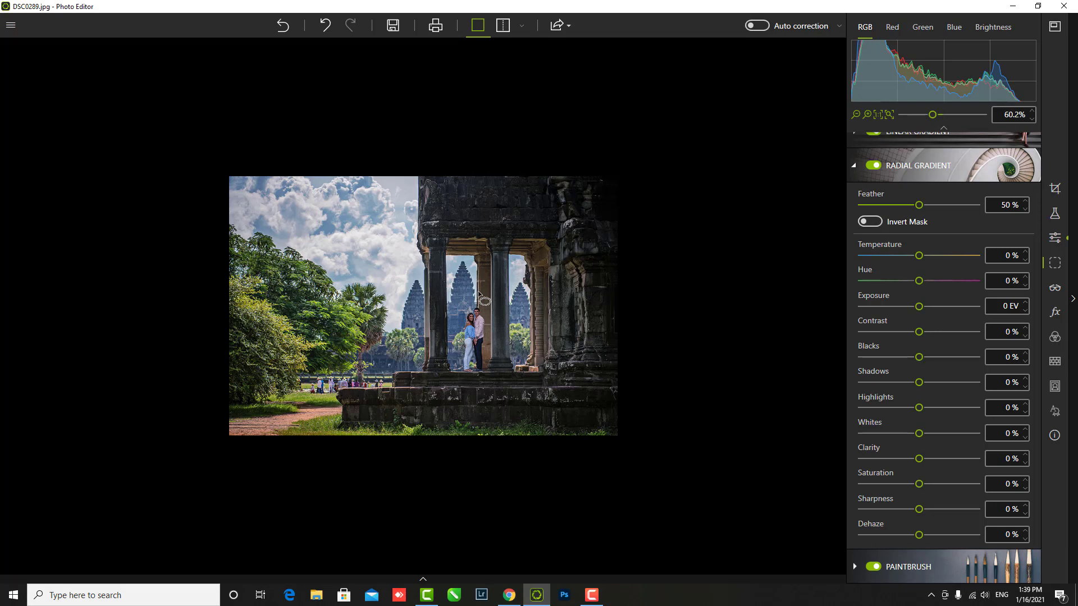
Step: Place a radial gradient ellipse over the couple, stretching it taller and wider
click(440, 275)
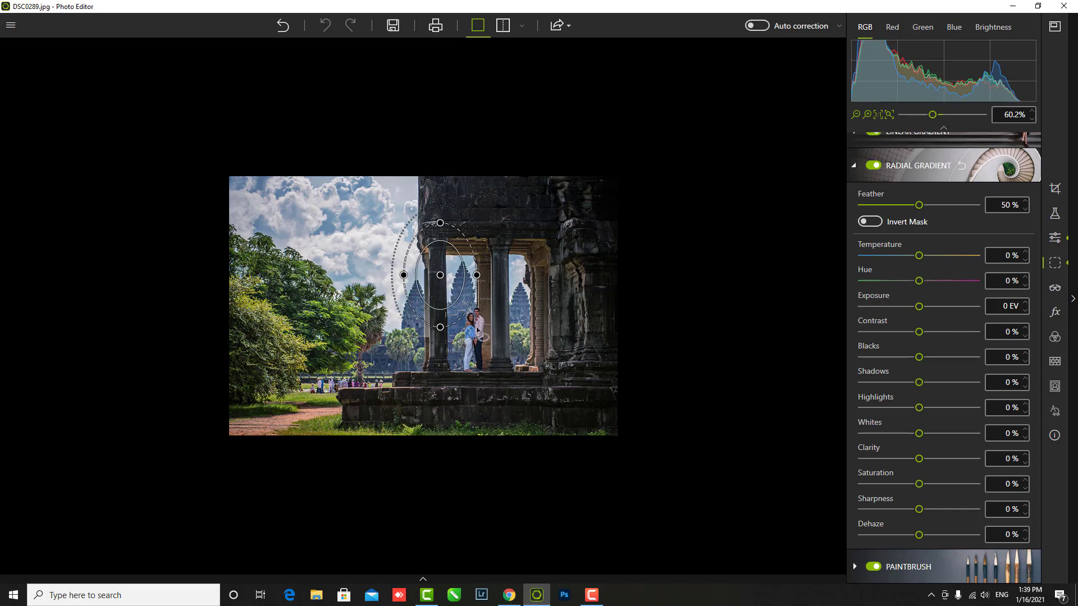
drag(439, 275, 471, 323)
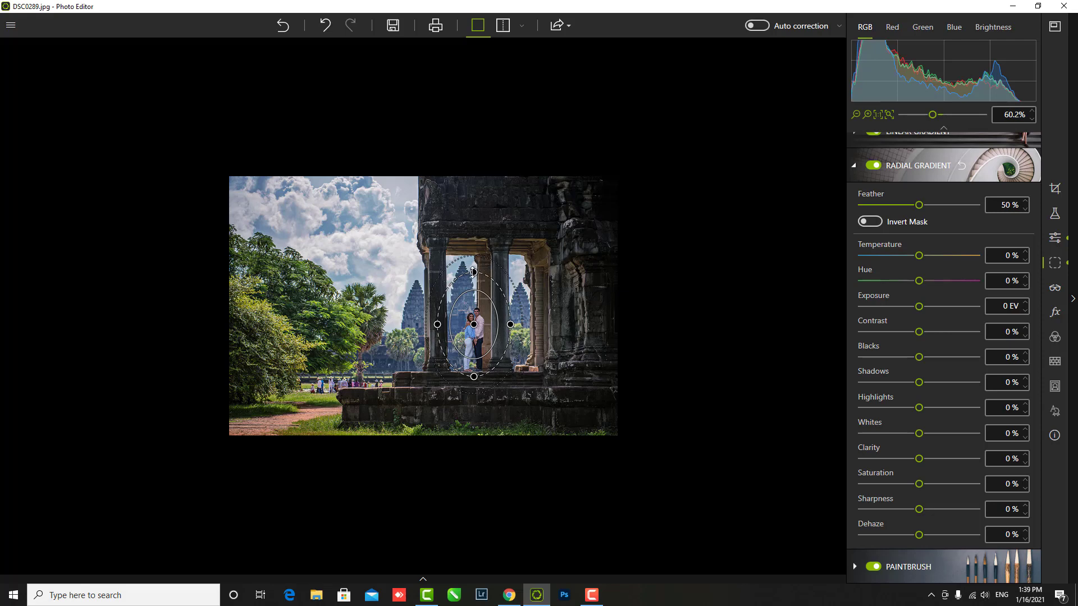
drag(473, 267, 473, 254)
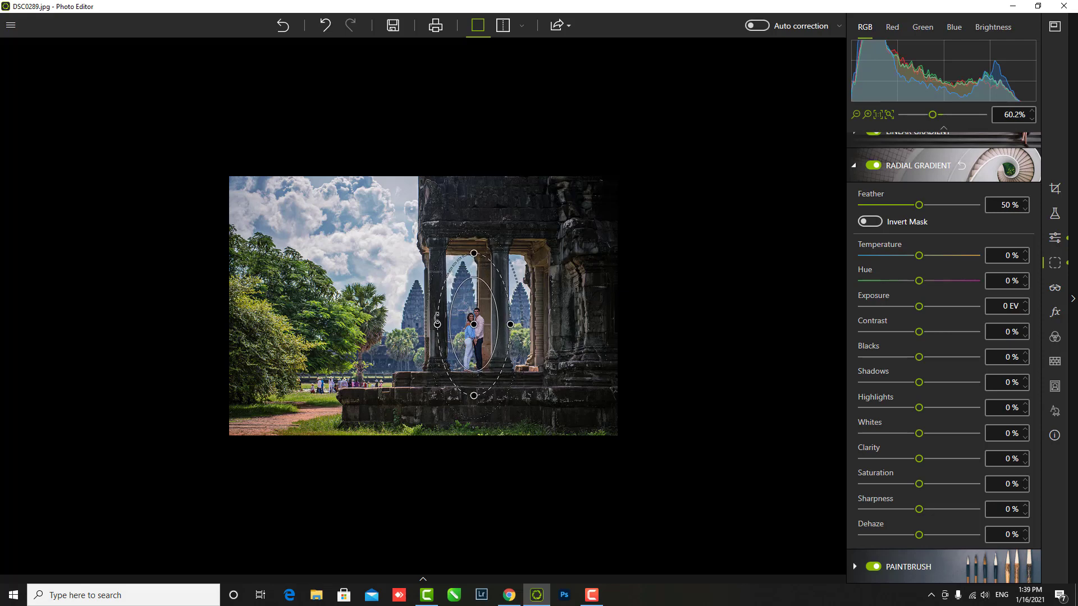
drag(437, 324, 432, 324)
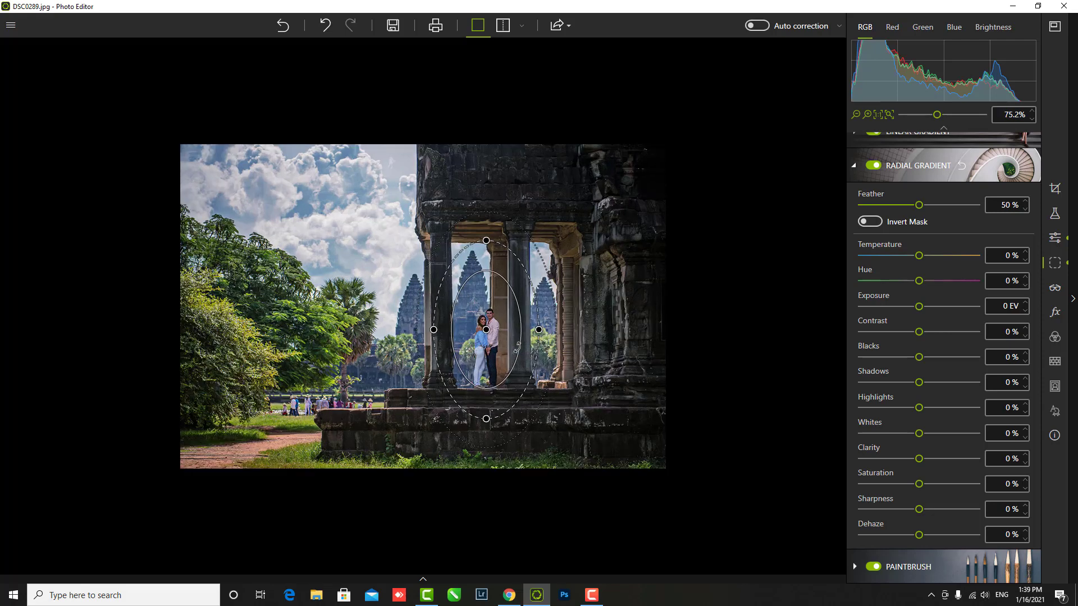
Step: Cool and brighten the ellipse, lift Shadows to +9%, set Feather 83% and Dehaze +10%
scroll(517, 348, up, 1)
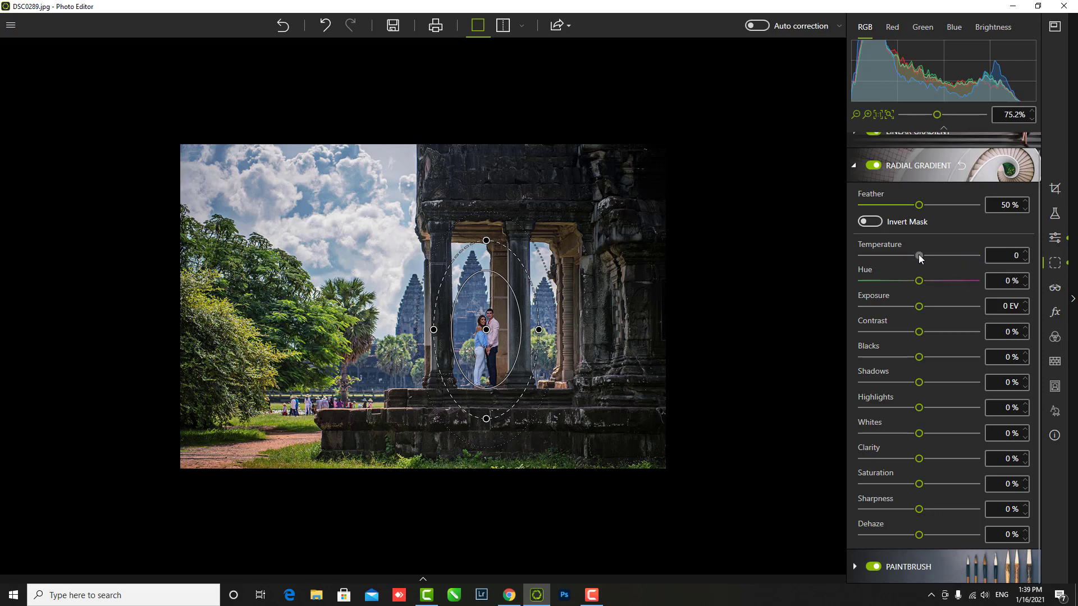
drag(920, 257, 917, 258)
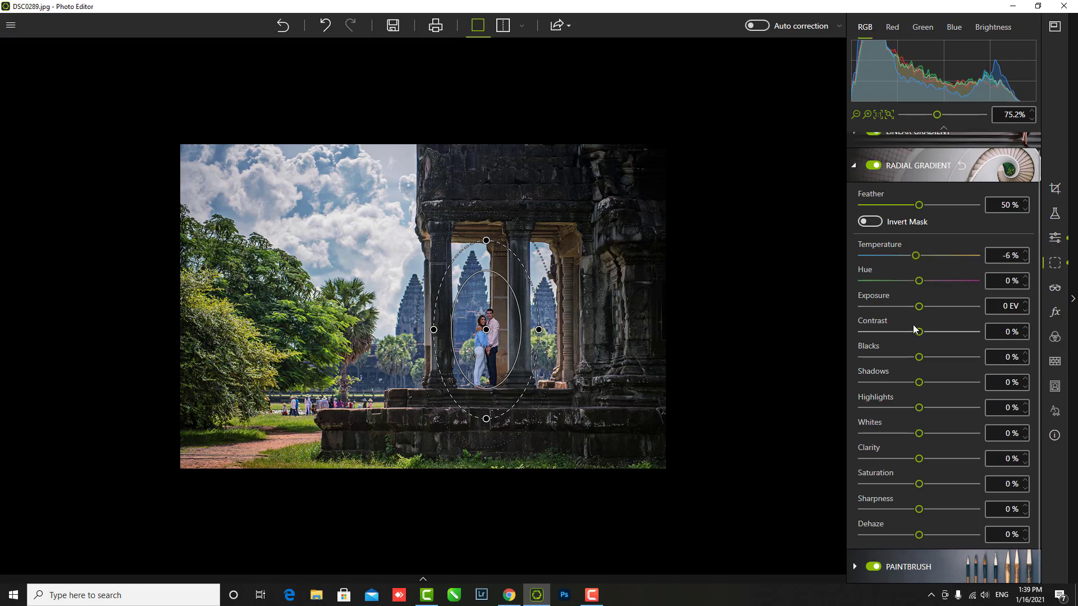
click(921, 382)
mouse_move(922, 382)
mouse_down()
mouse_move(929, 404)
mouse_move(908, 433)
mouse_move(925, 458)
mouse_up()
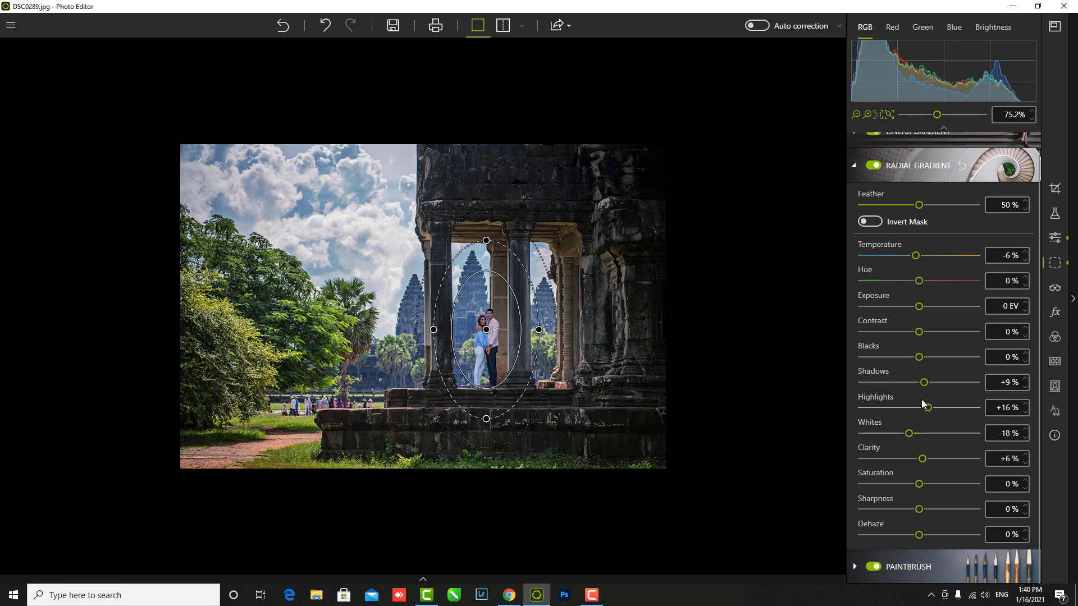
drag(921, 308, 923, 308)
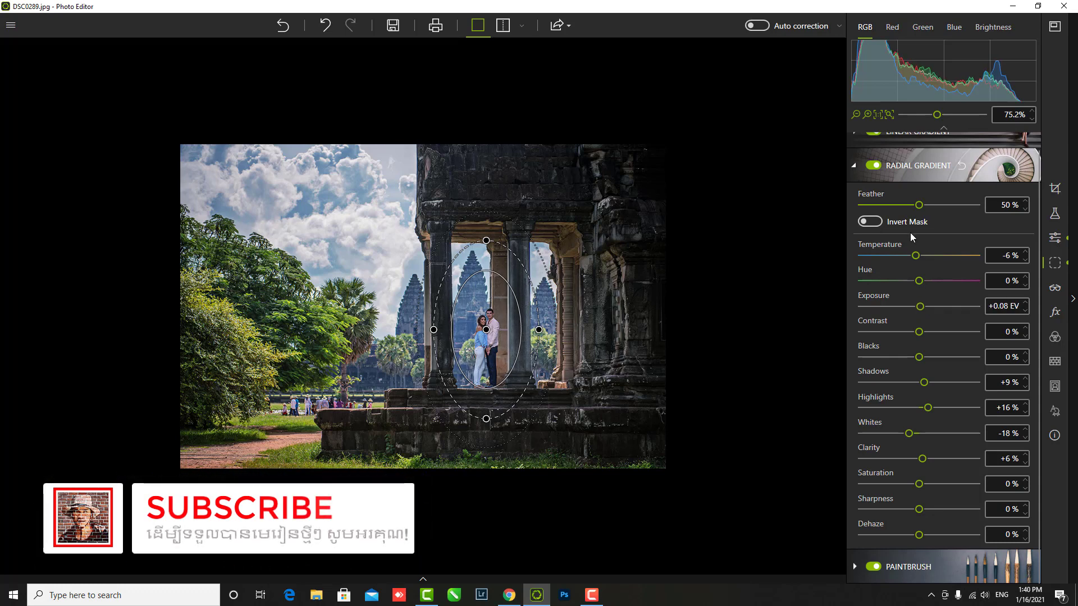
mouse_move(916, 255)
mouse_down()
mouse_move(921, 279)
mouse_move(914, 255)
mouse_up()
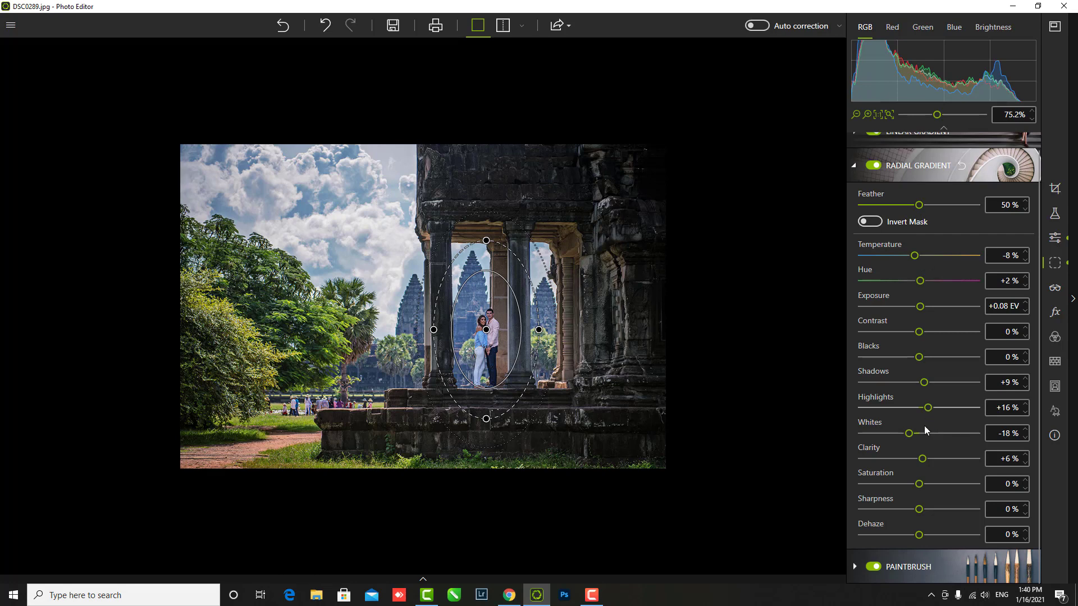
drag(919, 205, 955, 203)
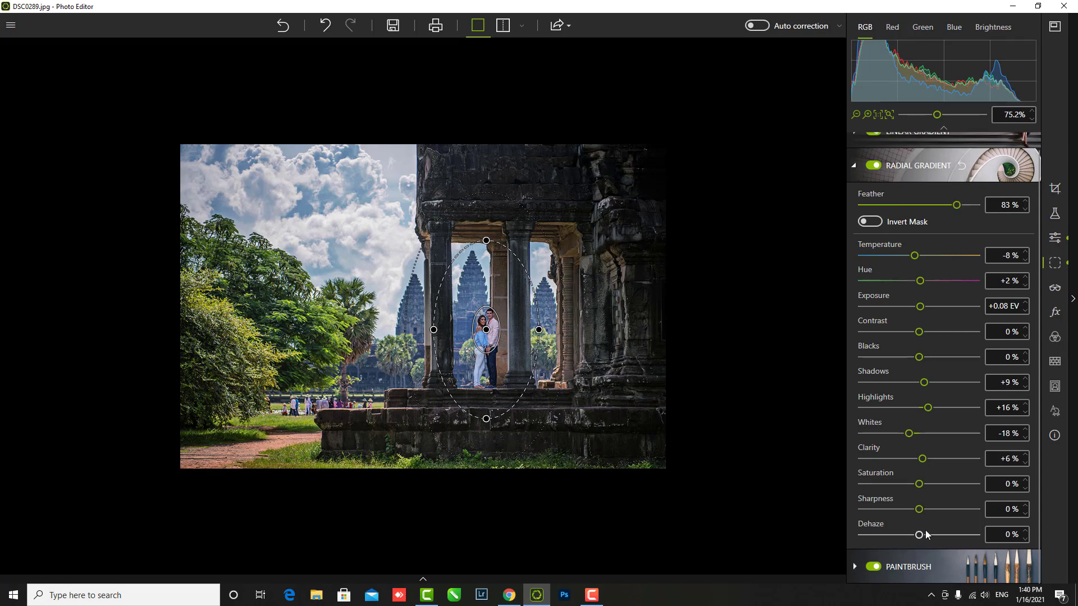
drag(919, 535, 925, 534)
Step: Widen the radial ellipse further and expand the Linear Gradient settings
drag(543, 331, 550, 330)
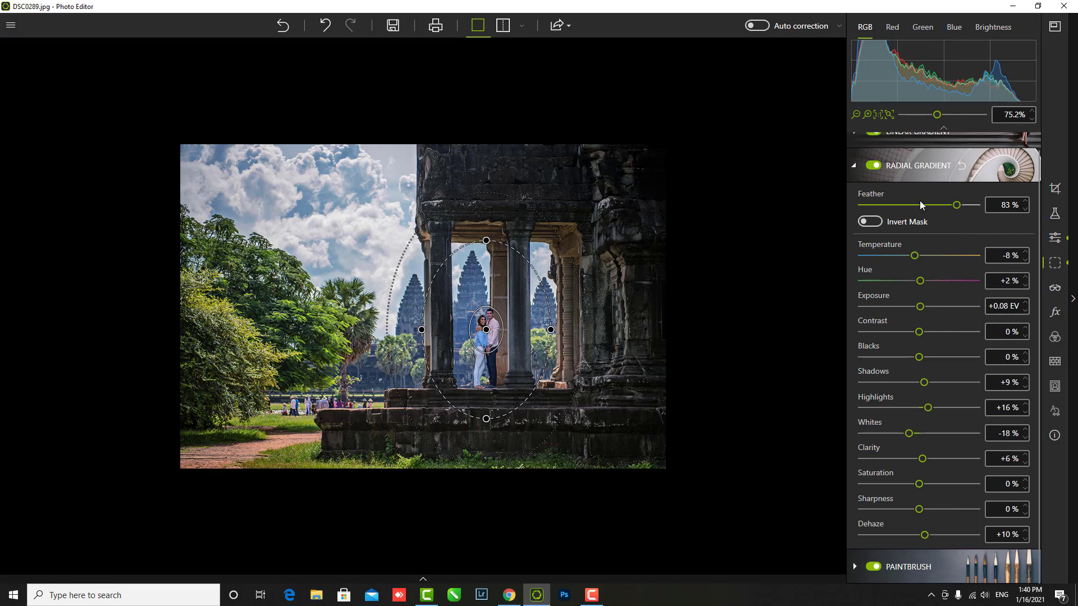
scroll(904, 148, up, 1)
click(901, 149)
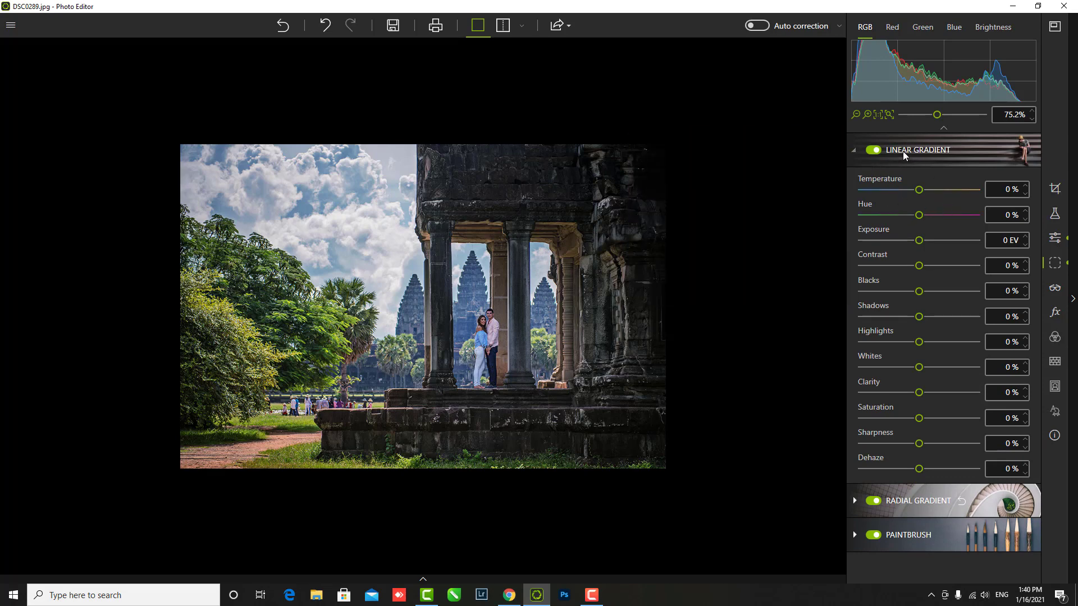
Step: Draw a linear gradient across the top-left sky and extend its far edge
click(903, 150)
click(880, 153)
drag(270, 150, 345, 264)
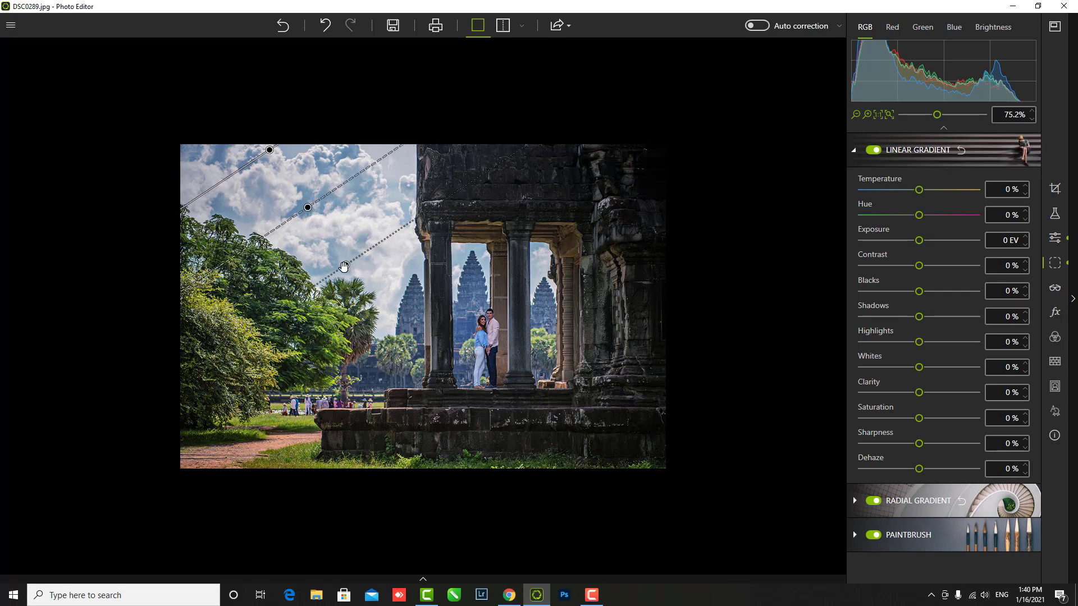
drag(346, 265, 364, 292)
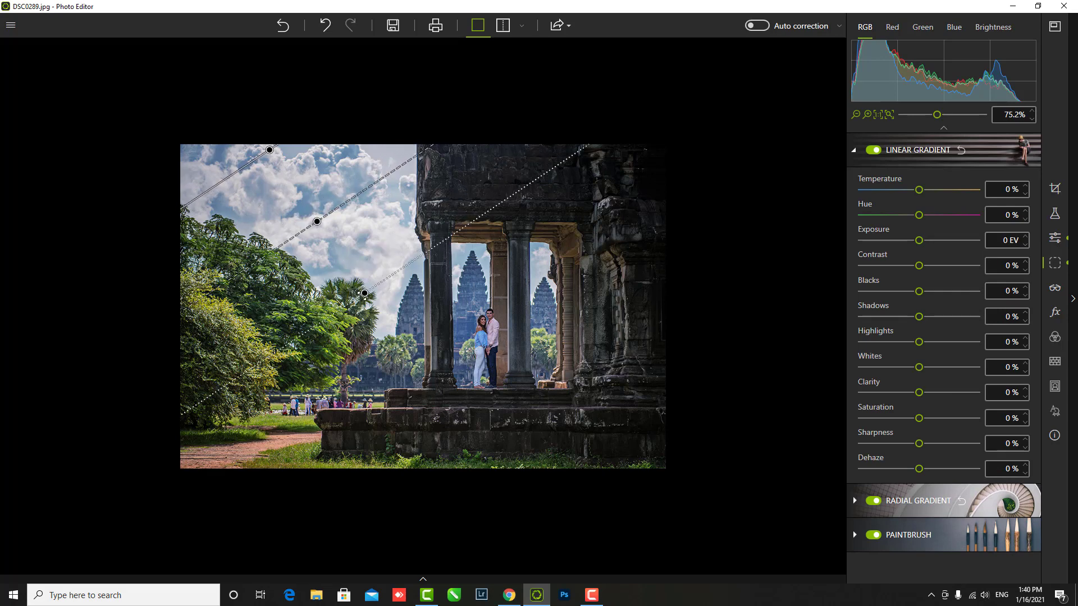
Step: Set the sky gradient to Temperature -28, Exposure -0.43, Shadows -68, Highlights -35, Saturation +21, Hue +9
drag(912, 189, 907, 190)
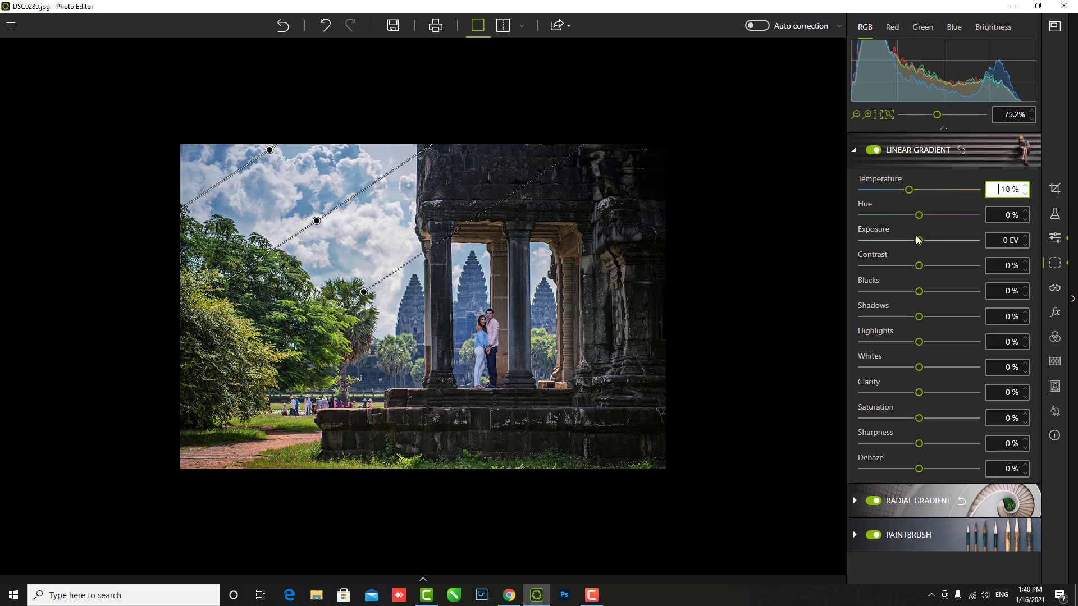
drag(919, 241, 913, 240)
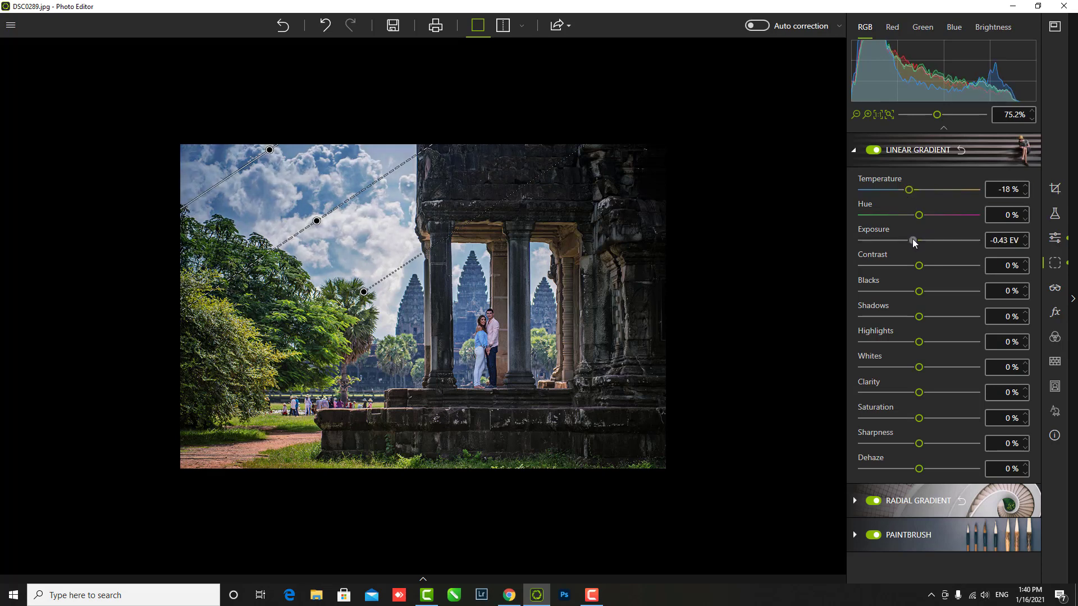
mouse_move(915, 291)
mouse_down()
mouse_move(927, 292)
mouse_move(900, 317)
mouse_move(938, 316)
mouse_move(869, 313)
mouse_up()
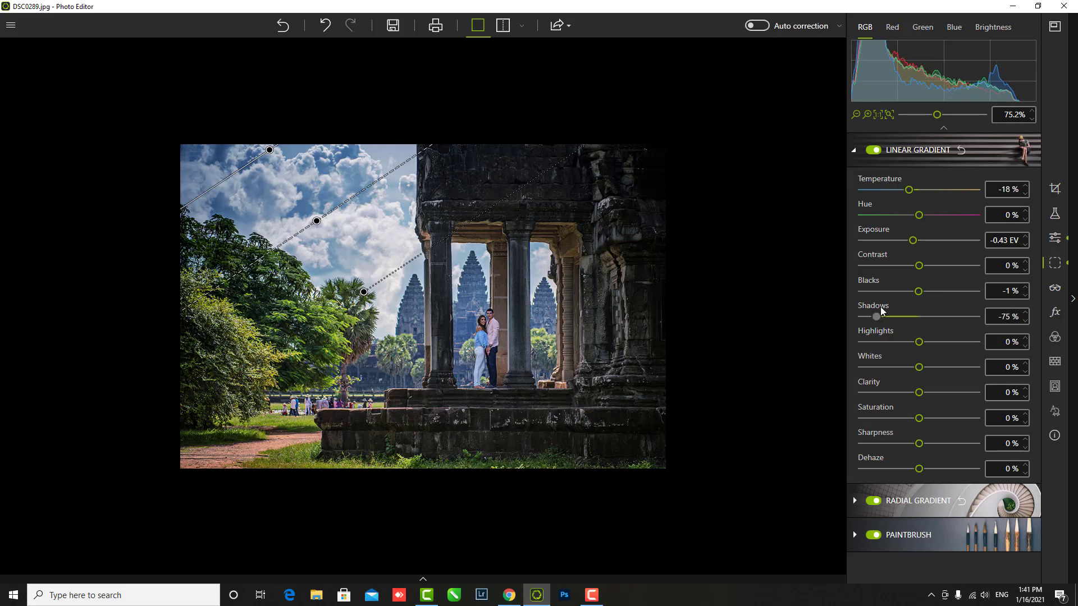
drag(919, 341, 898, 342)
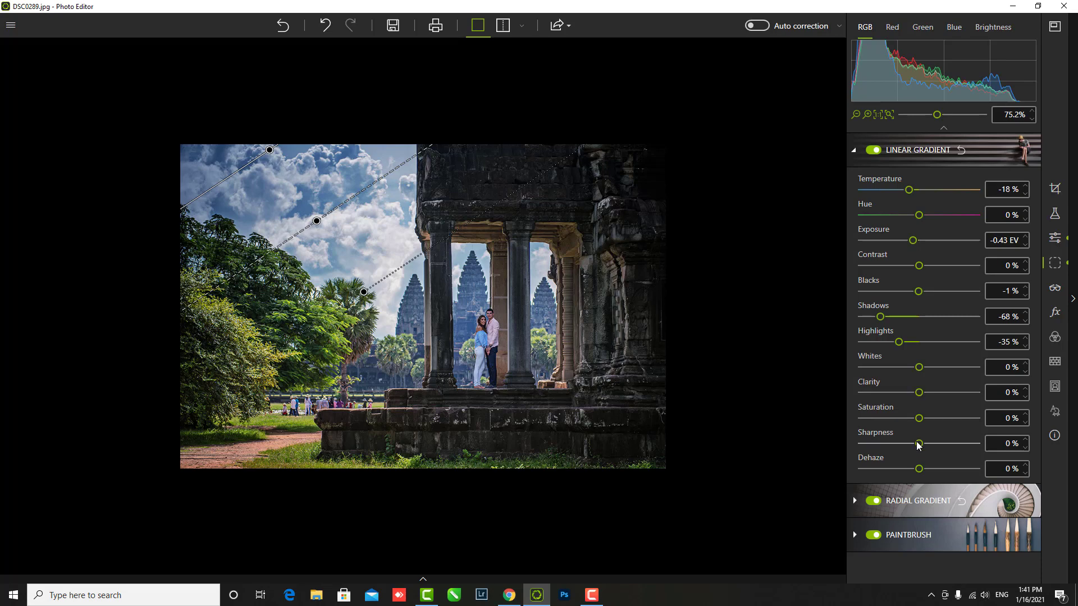
drag(919, 418, 927, 415)
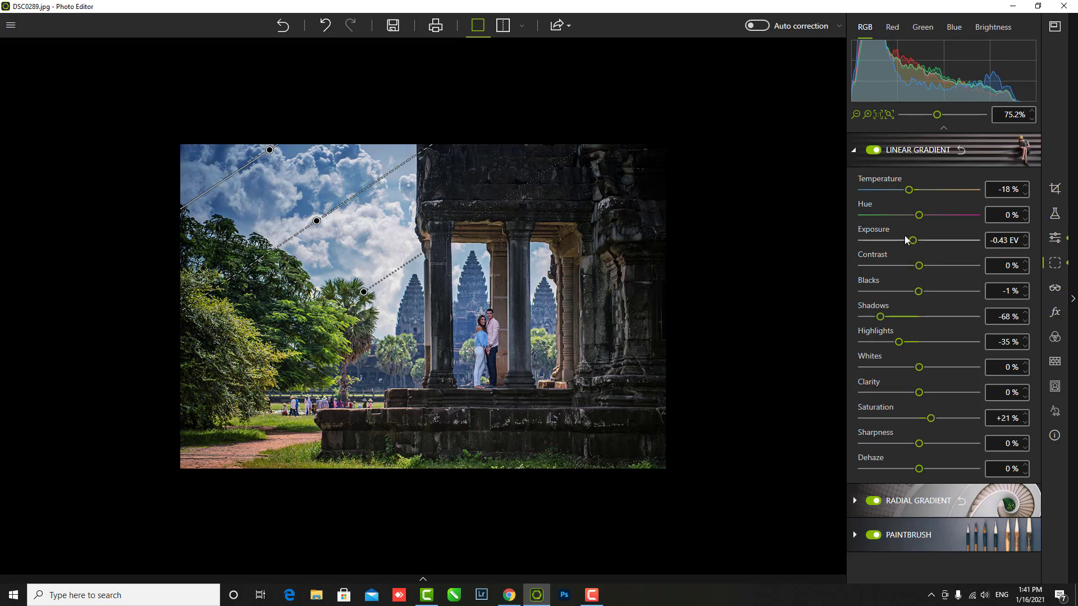
mouse_move(916, 214)
mouse_down()
mouse_move(928, 213)
mouse_move(906, 189)
mouse_up()
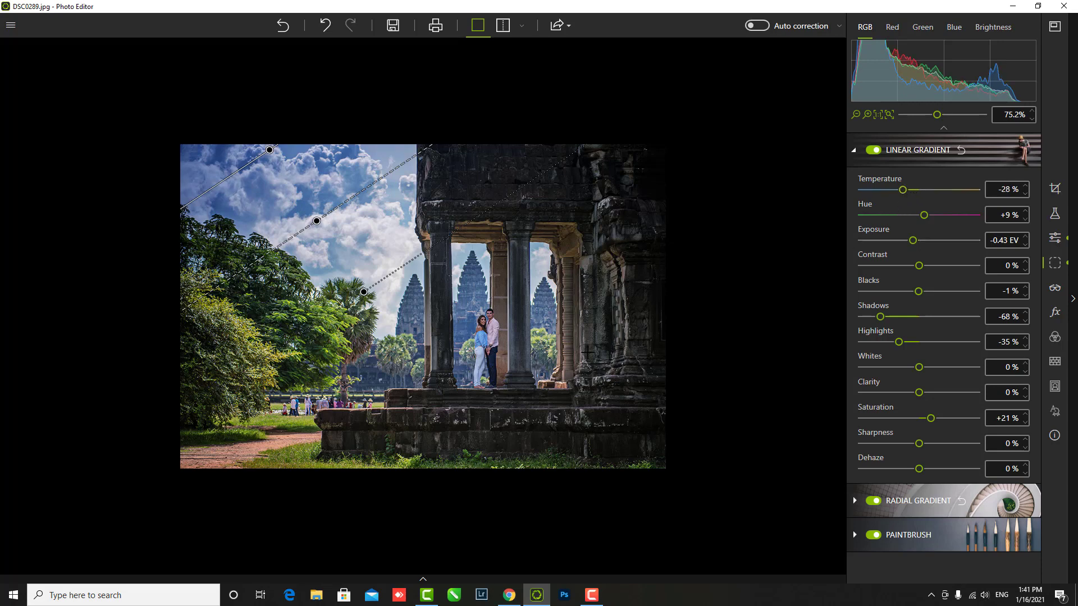
Step: Set the Paintbrush size to 11% and paint a mask over the left-side trees
click(904, 536)
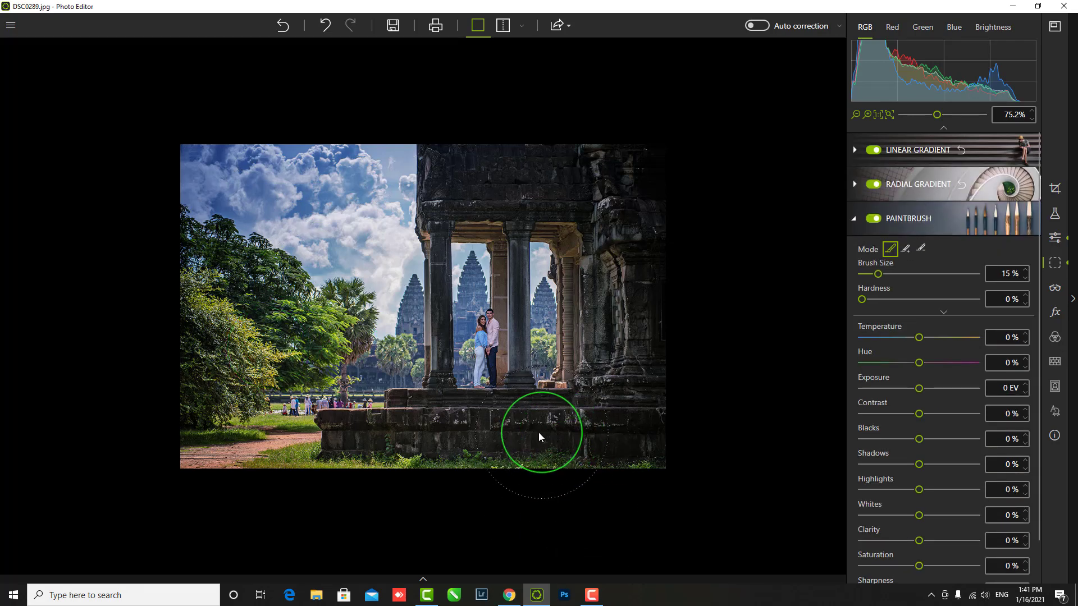
right_click(604, 440)
click(936, 115)
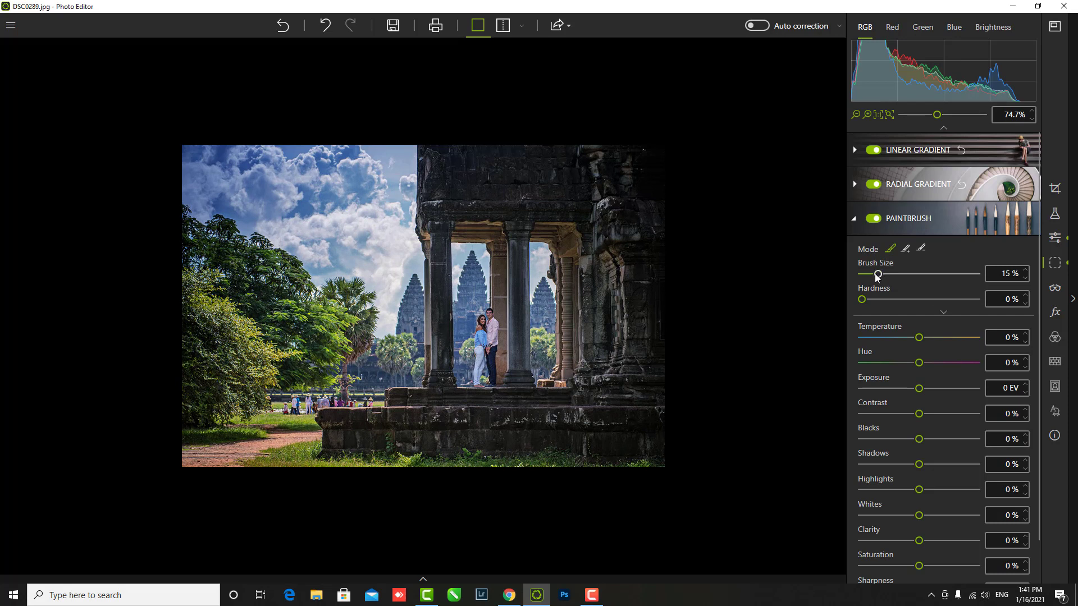
drag(878, 274, 870, 274)
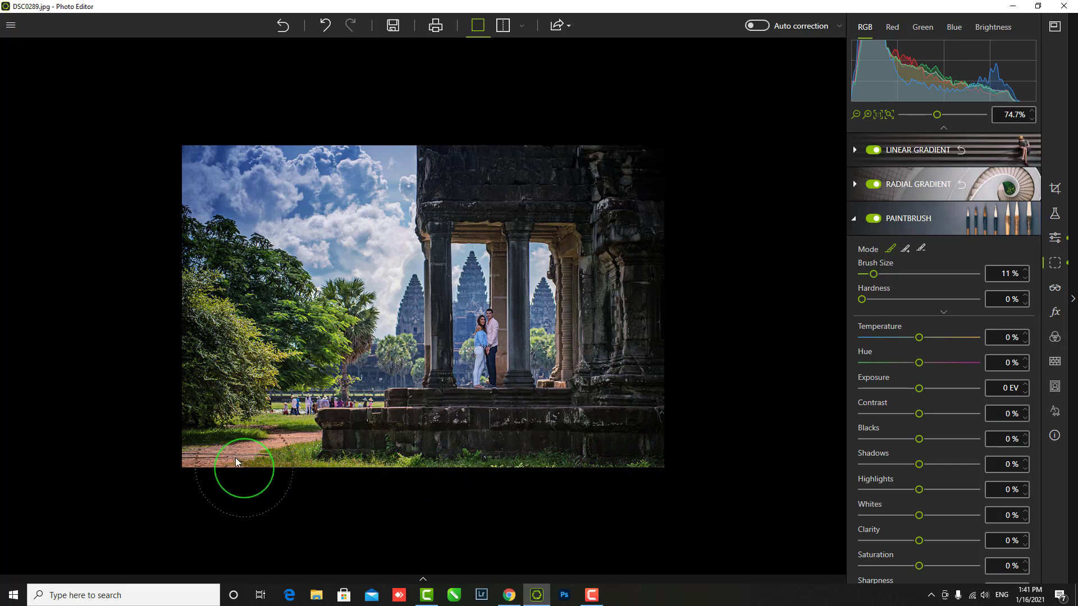
key(ctrl)
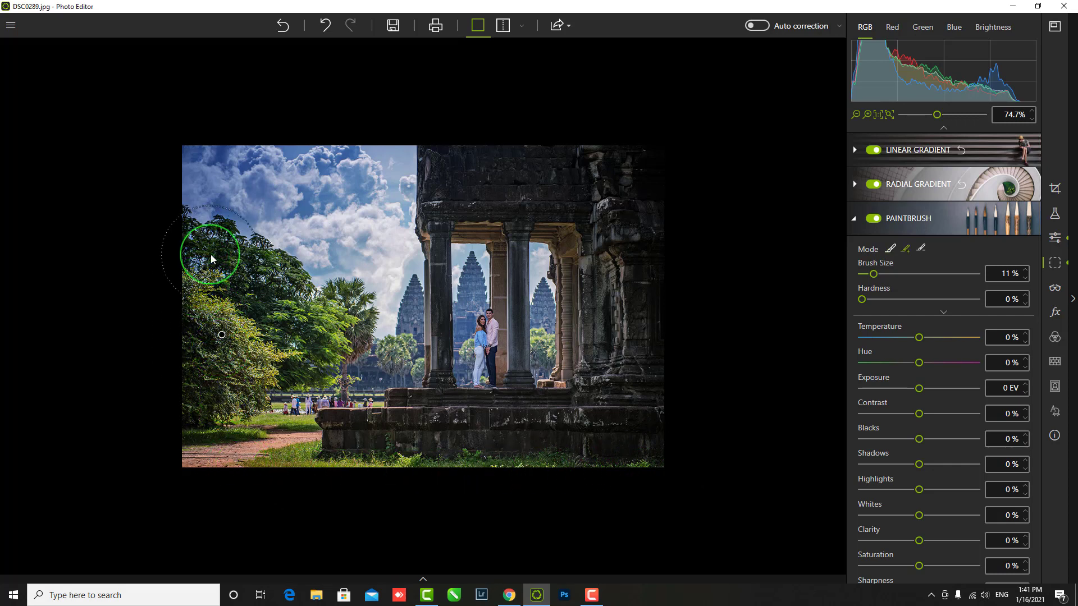
drag(346, 324, 309, 365)
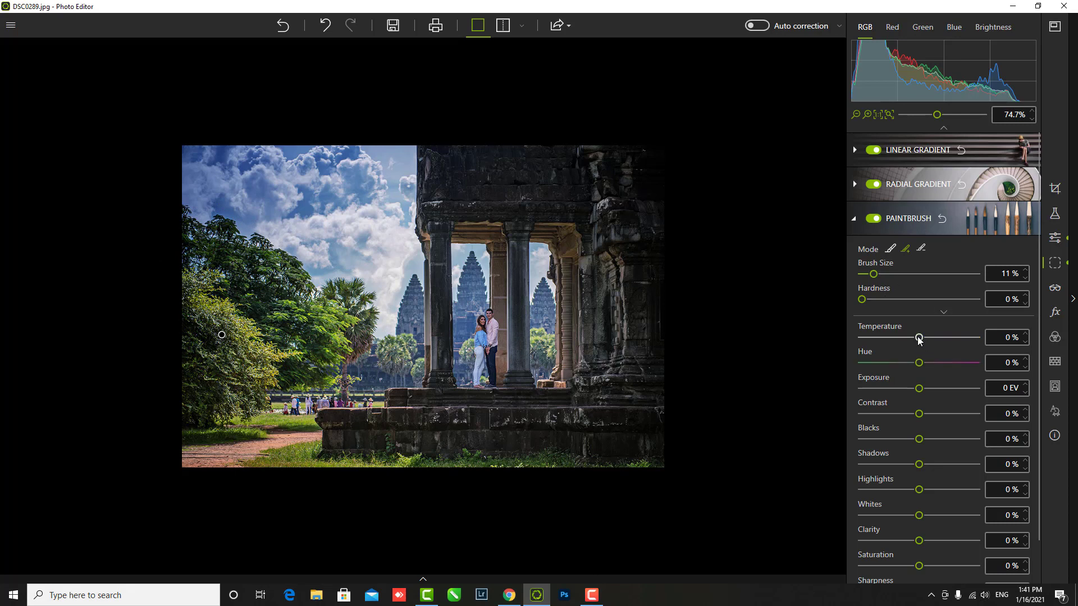
Step: Give the painted trees Temperature +37, Hue -16, Shadows +20, Highlights +42, Saturation +16
mouse_move(919, 337)
mouse_down()
mouse_move(941, 337)
mouse_move(927, 362)
mouse_move(908, 355)
mouse_up()
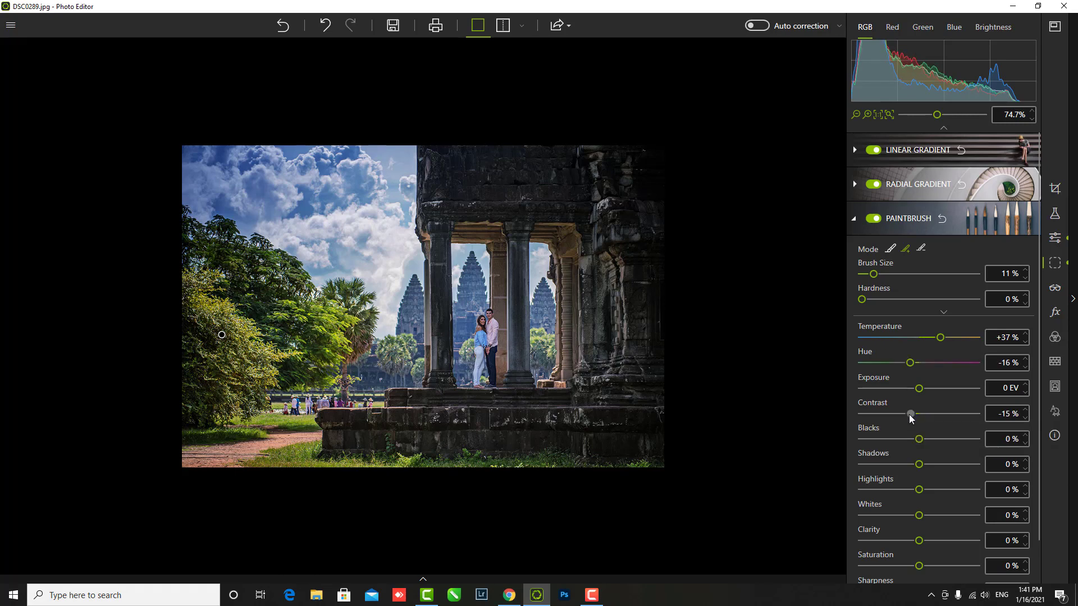
drag(908, 414, 899, 413)
drag(924, 465, 933, 463)
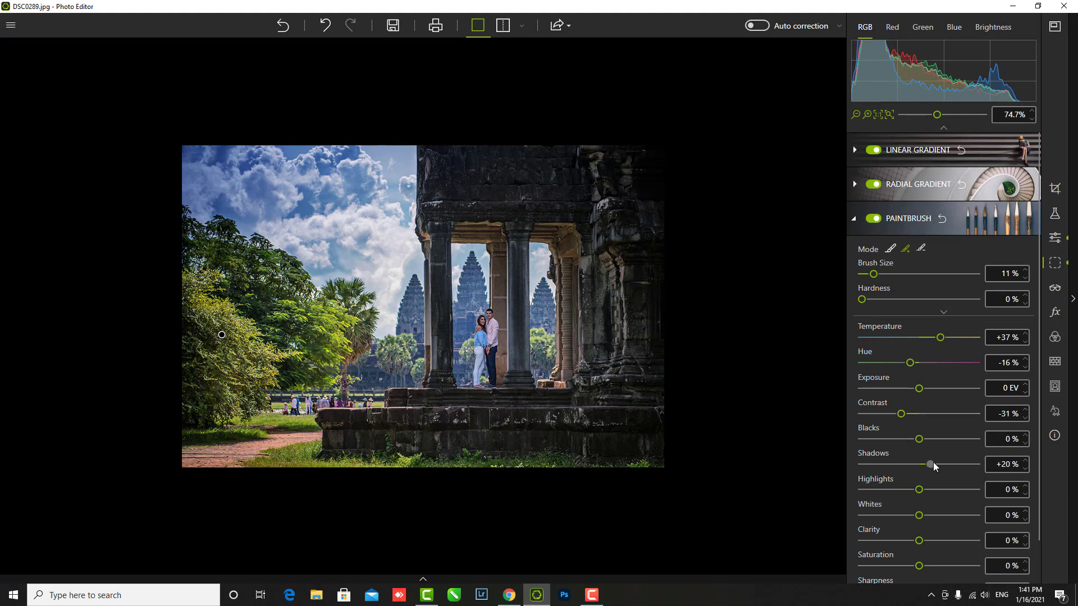
click(923, 489)
mouse_move(927, 487)
mouse_down()
mouse_move(943, 486)
mouse_move(925, 540)
mouse_up()
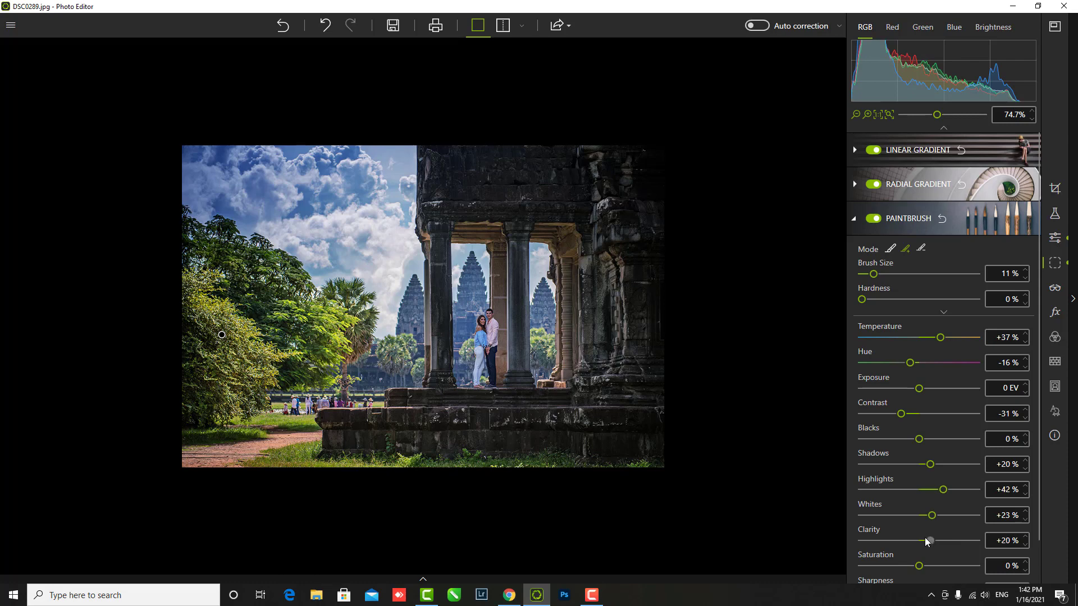
click(918, 388)
drag(918, 388, 919, 414)
drag(920, 564, 897, 568)
drag(927, 570, 930, 570)
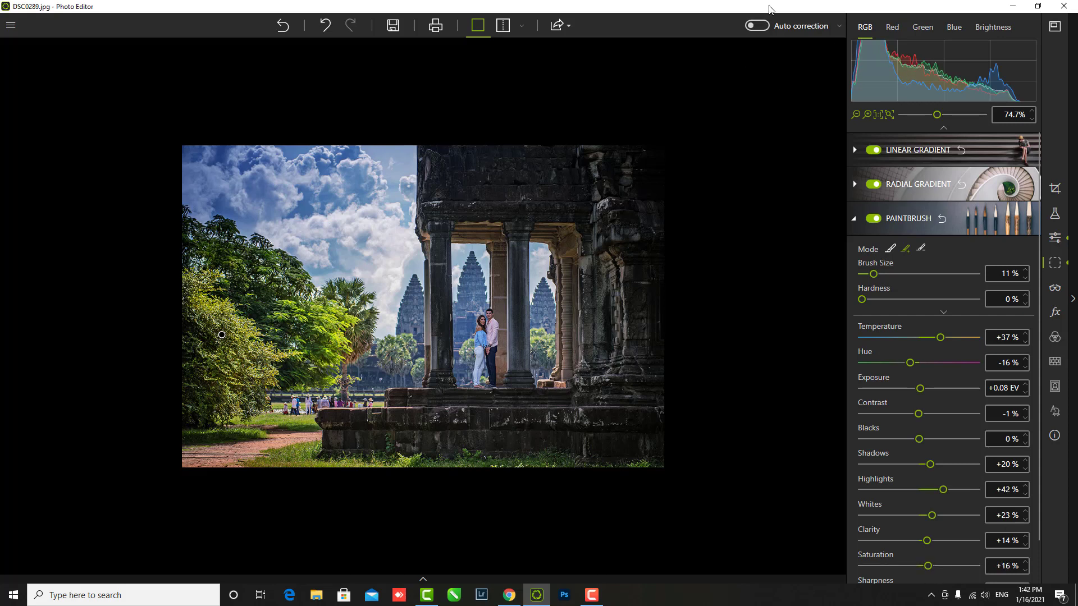
Step: Show before and after side by side and zoom in to about 60%
click(503, 26)
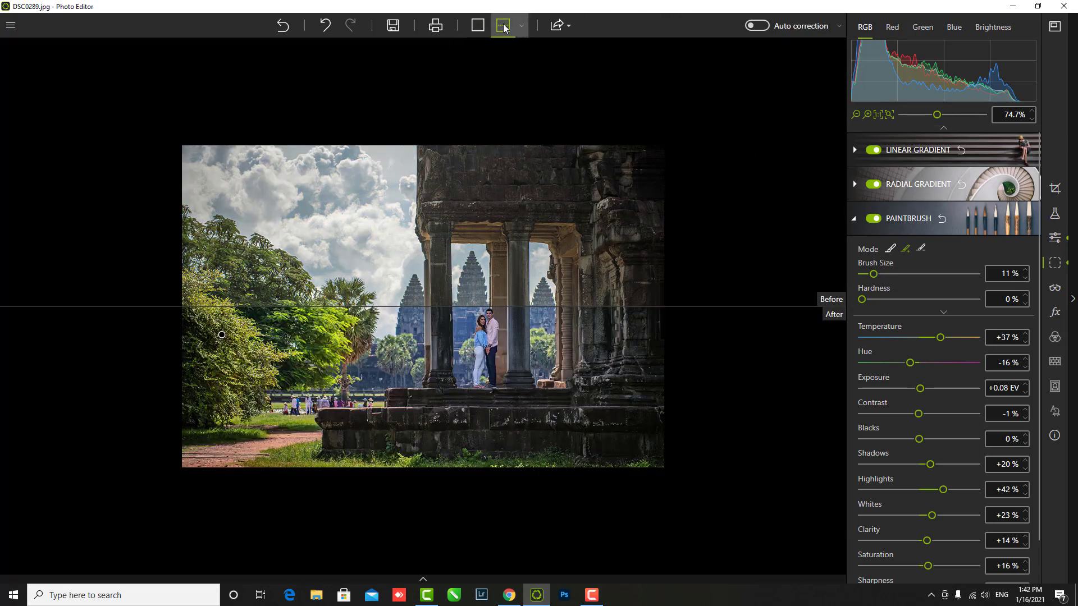
click(504, 26)
scroll(578, 205, down, 2)
scroll(769, 325, up, 2)
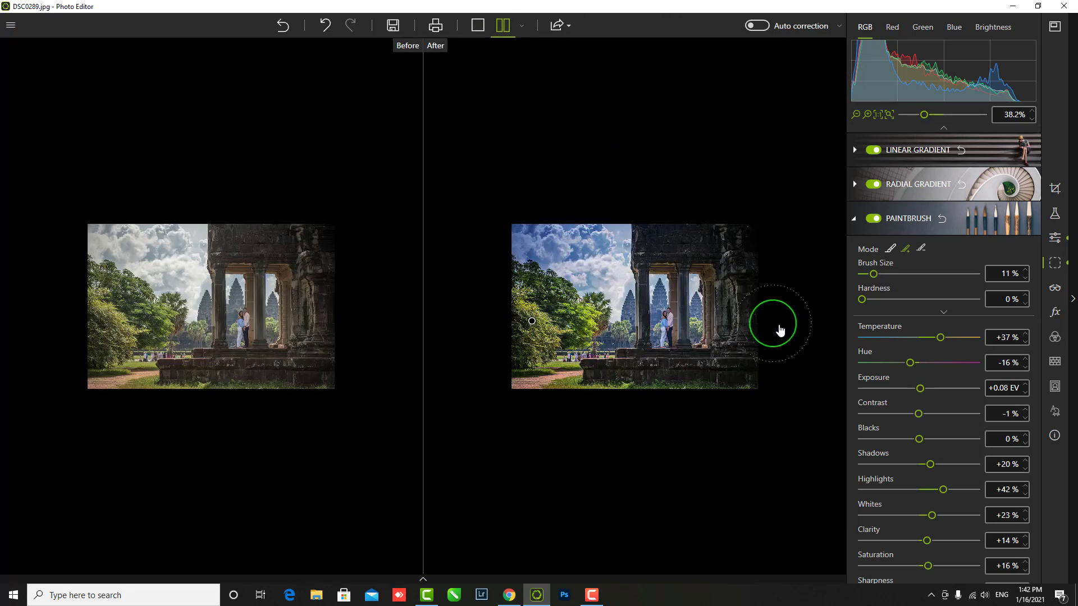
scroll(791, 325, up, 1)
scroll(794, 326, up, 1)
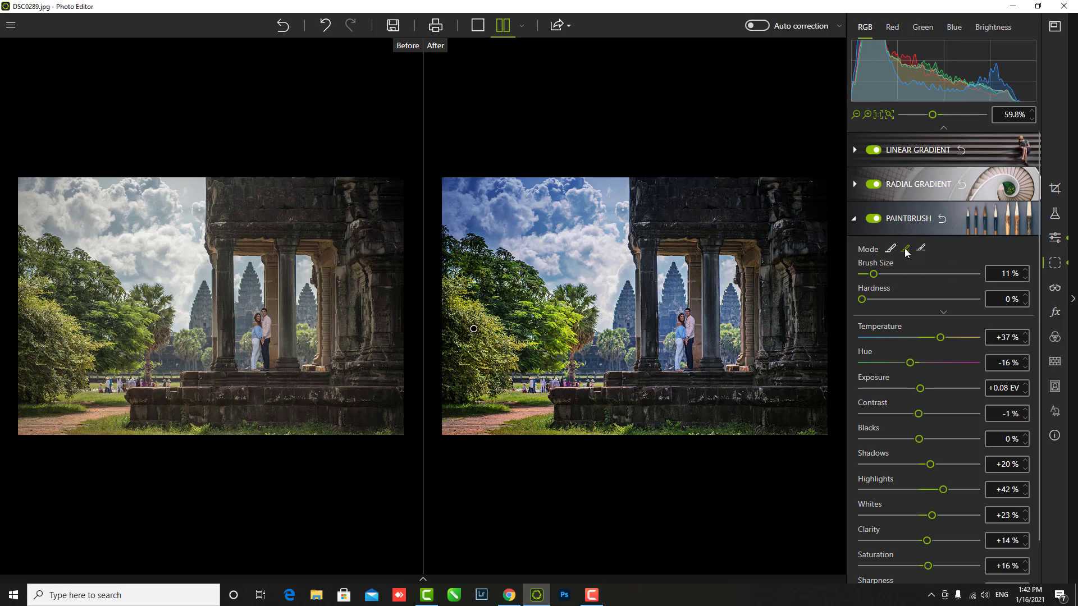
scroll(885, 252, down, 1)
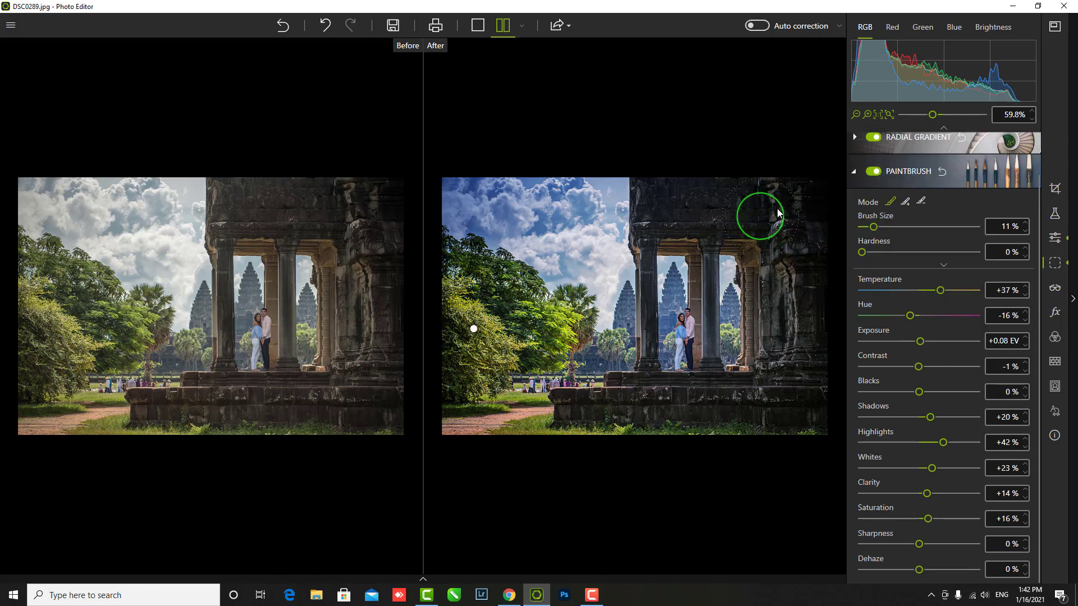
Step: Paint an add-mode brush mask down the right temple pillar
drag(795, 241, 792, 331)
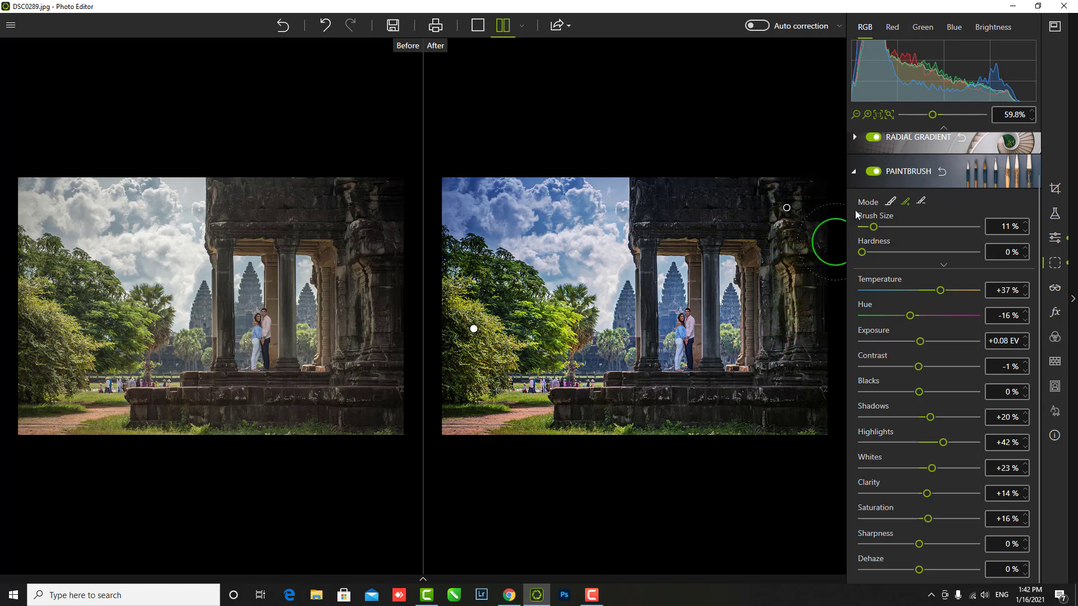
key(ctrl+z)
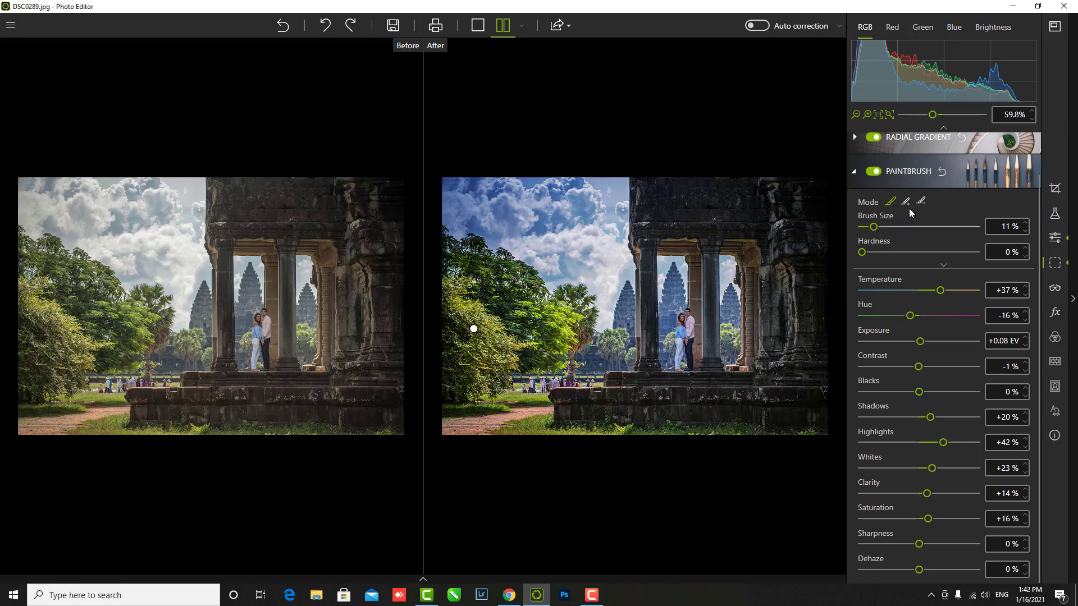
click(904, 202)
drag(784, 218, 798, 381)
mouse_move(786, 176)
mouse_down()
mouse_move(812, 290)
mouse_move(809, 393)
mouse_up()
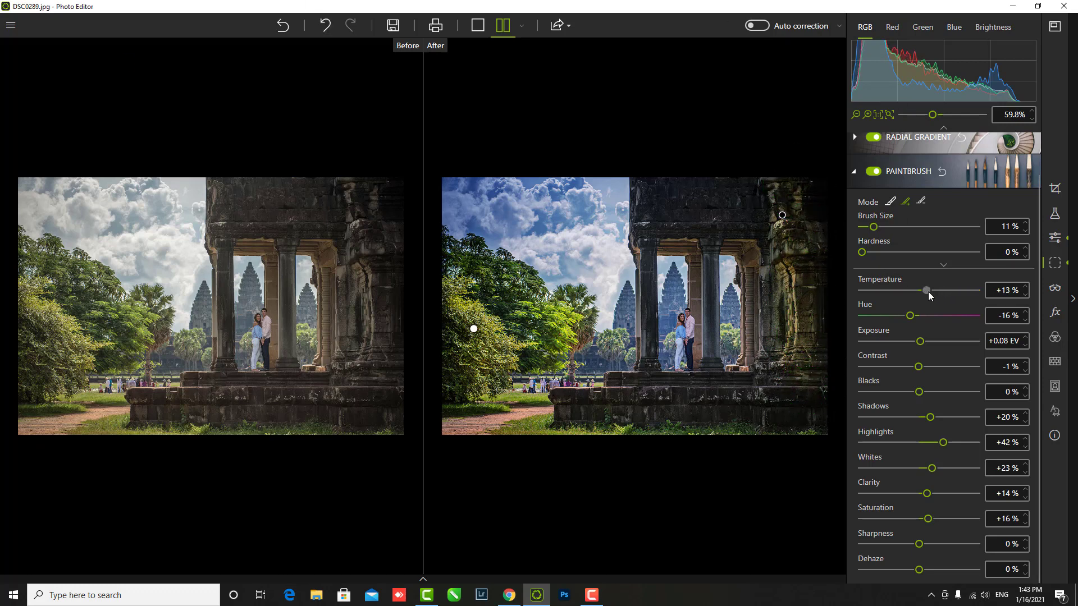
Step: Cool the pillar with Exposure -0.27 EV and Clarity +67%, tweak sharpness and contrast, and extend the stroke
mouse_move(928, 291)
mouse_down()
mouse_move(854, 290)
mouse_move(915, 291)
mouse_move(919, 316)
mouse_move(913, 291)
mouse_up()
drag(920, 342, 915, 342)
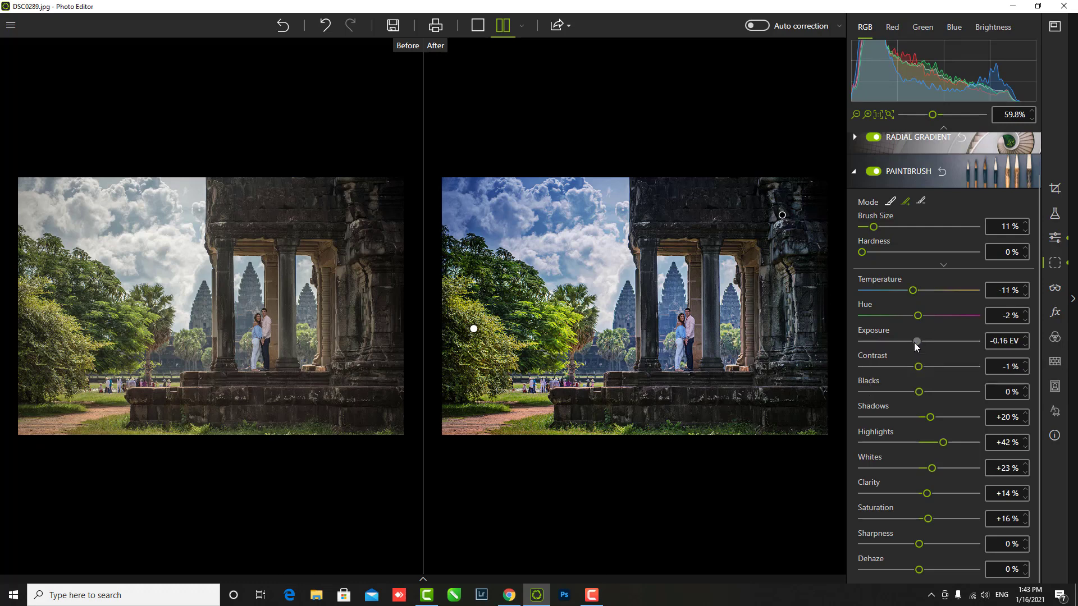
mouse_move(930, 417)
mouse_down()
mouse_move(920, 417)
mouse_move(934, 443)
mouse_up()
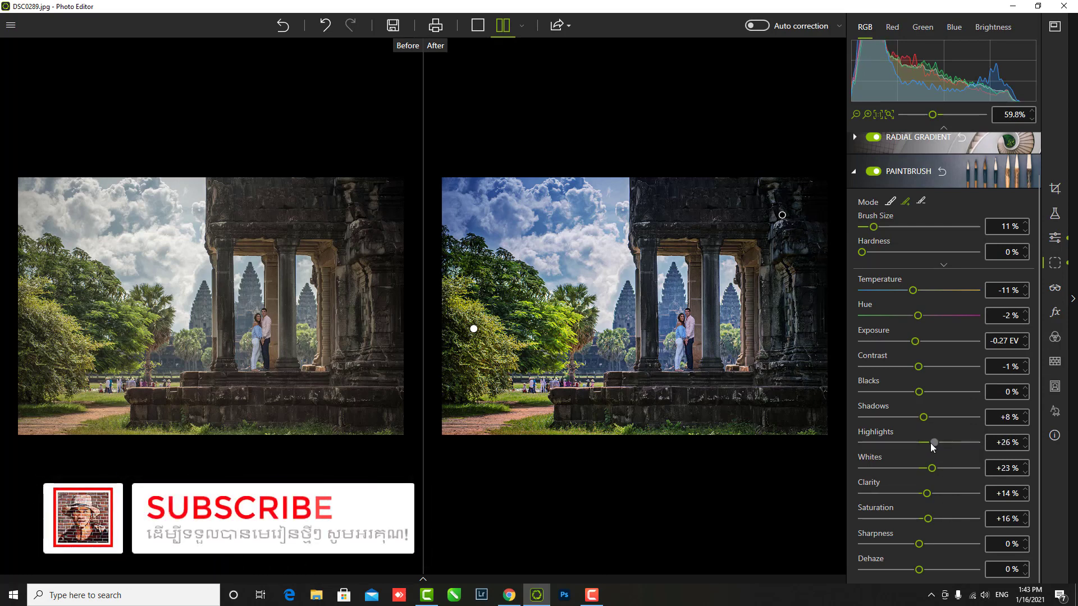
drag(927, 493, 959, 490)
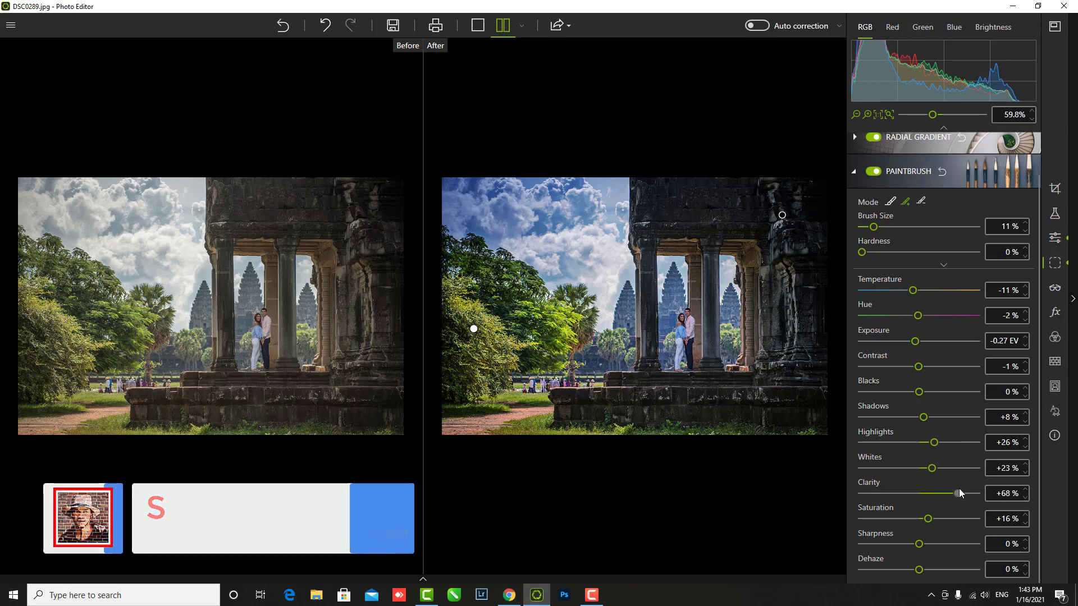
drag(919, 544, 907, 570)
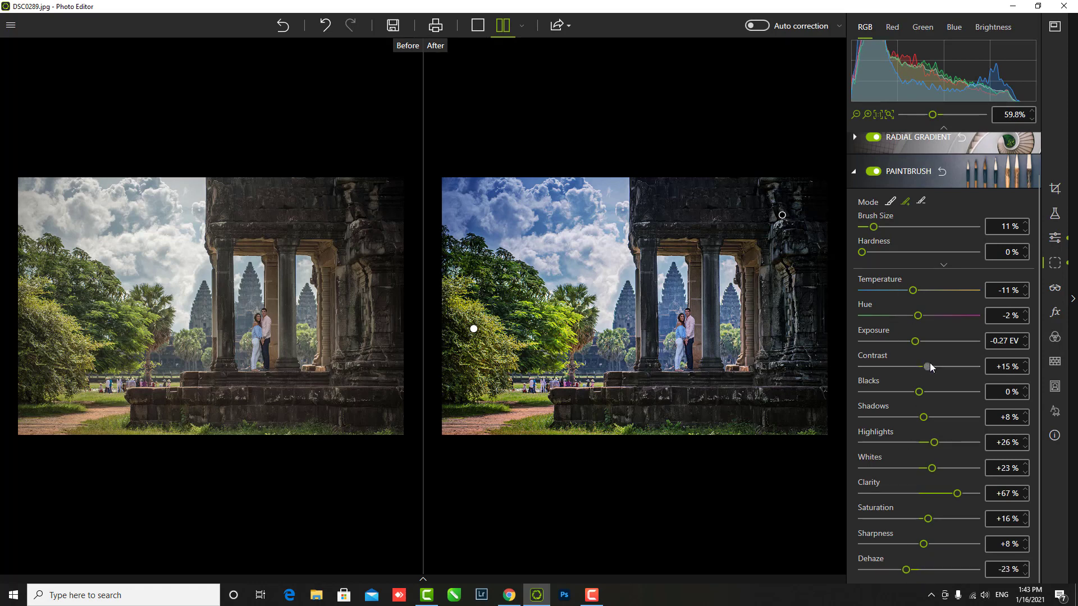
drag(930, 366, 924, 367)
drag(909, 290, 923, 316)
drag(906, 290, 917, 290)
mouse_move(767, 279)
mouse_down()
mouse_move(765, 397)
mouse_move(809, 413)
mouse_move(587, 402)
mouse_up()
Step: Start a new add-mode brush mask on the middle pillar
click(866, 170)
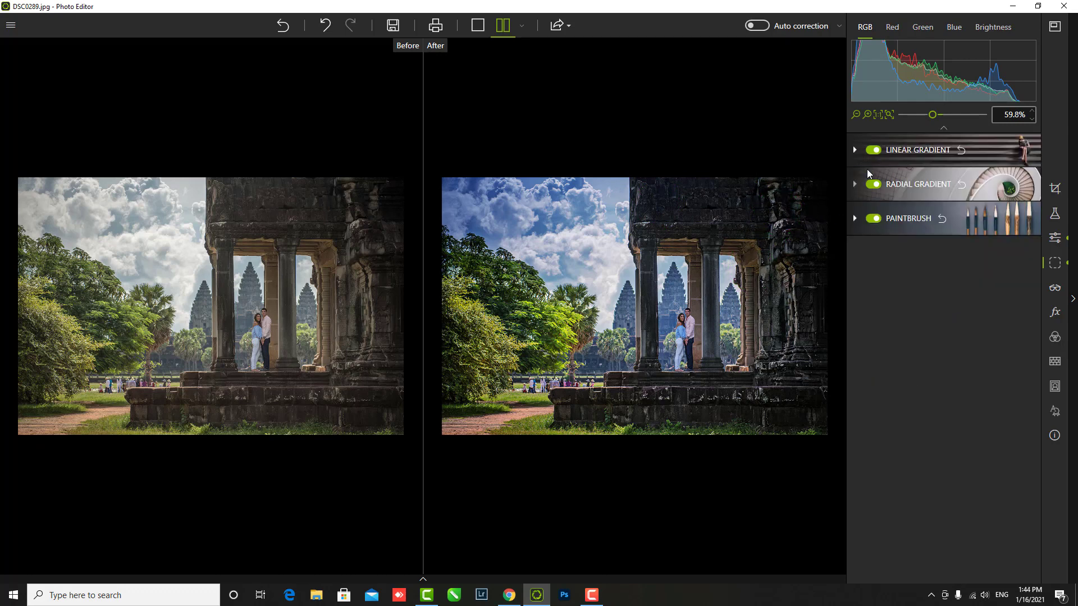
click(871, 168)
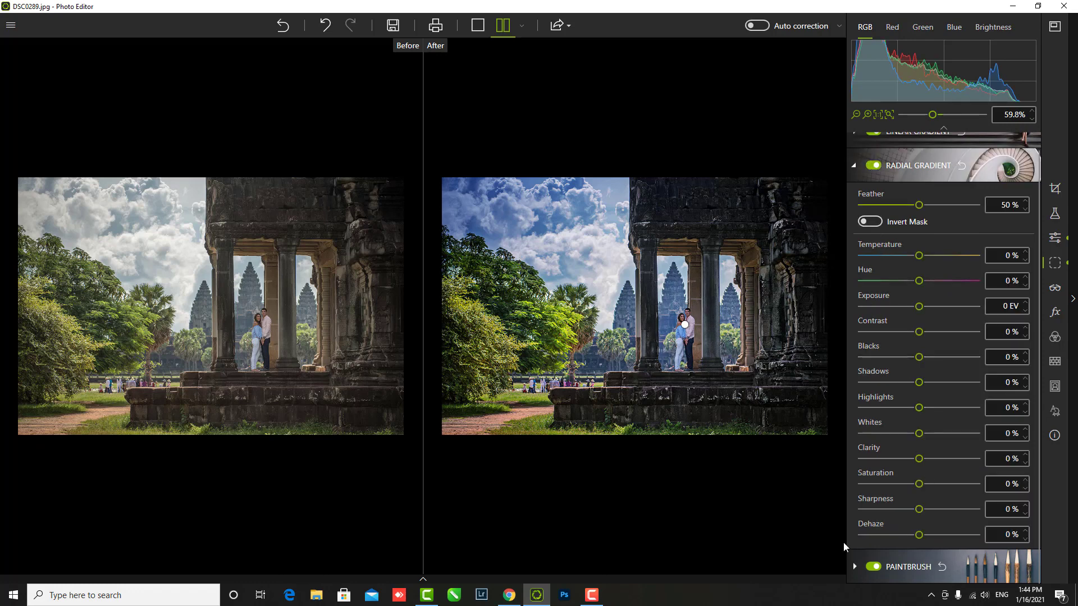
click(873, 567)
click(909, 567)
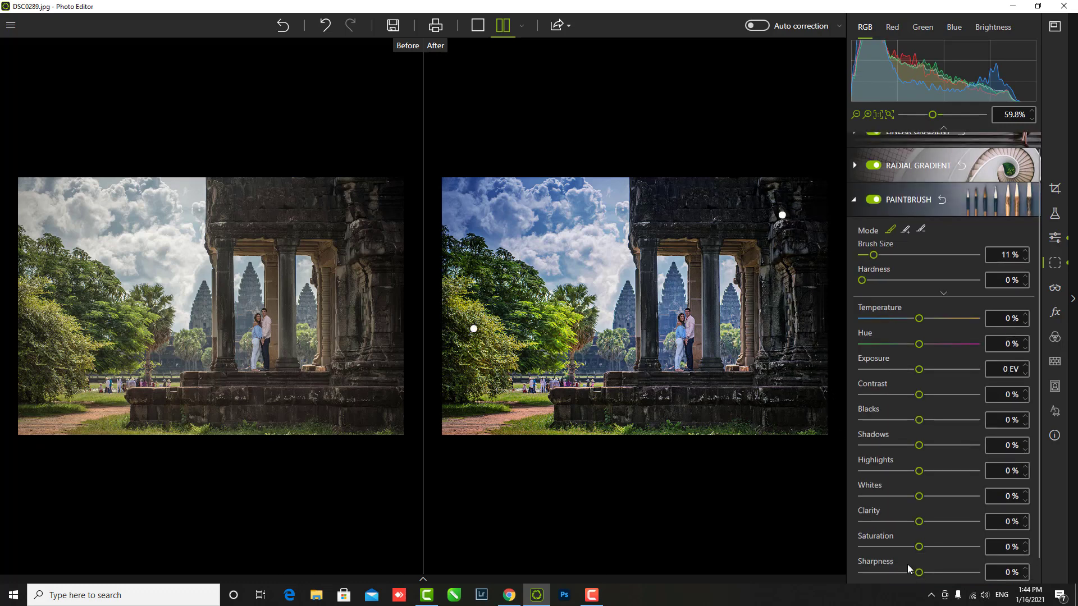
click(905, 229)
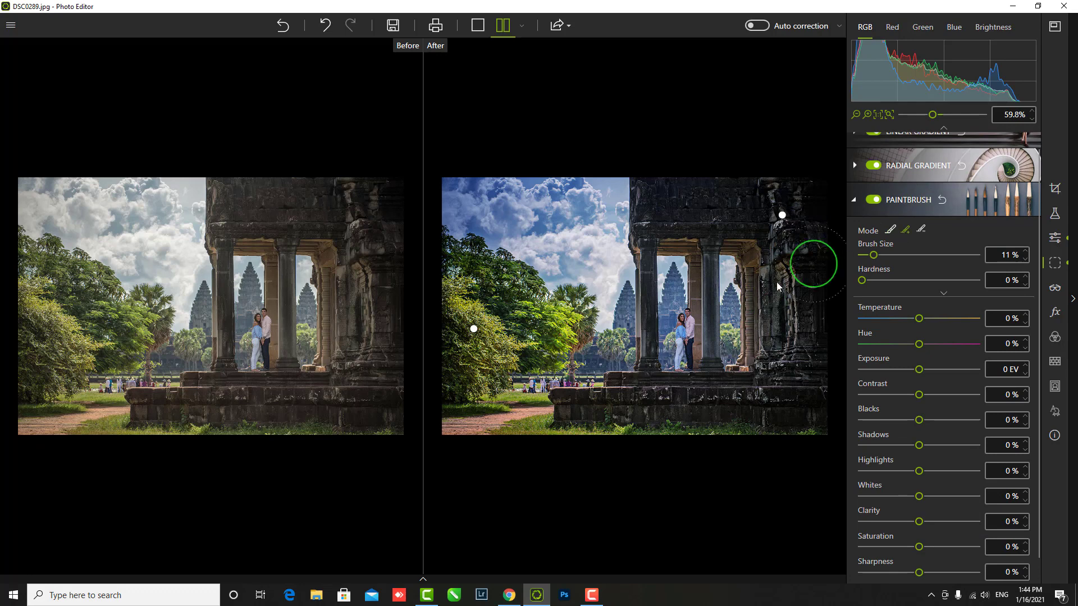
click(752, 262)
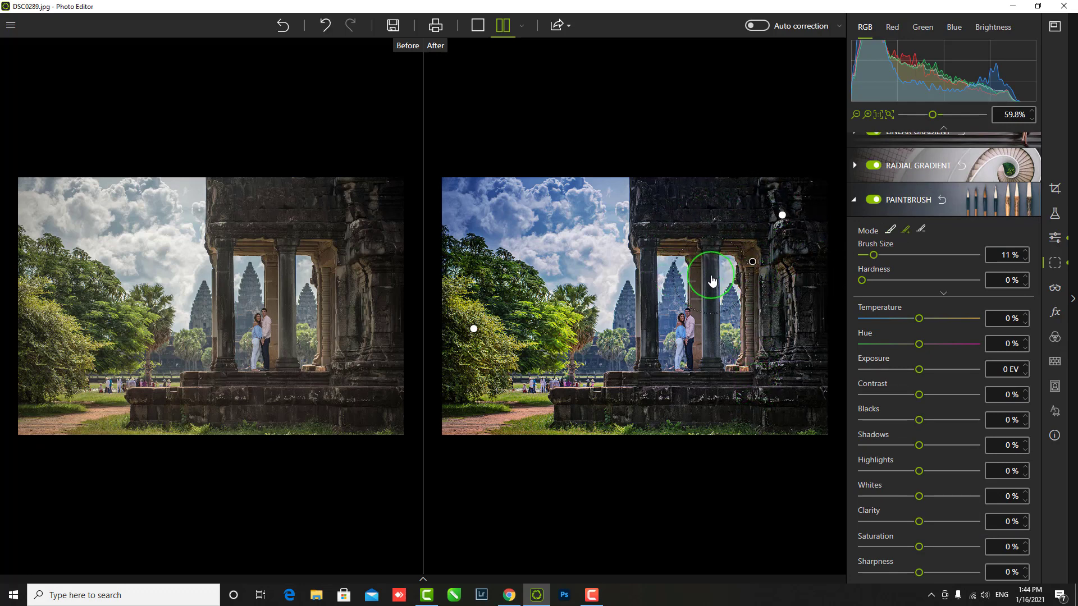
Step: Set brush size 4%, Temperature -38%, Clarity +33%, Saturation -95% and Contrast +43%
drag(874, 255, 866, 255)
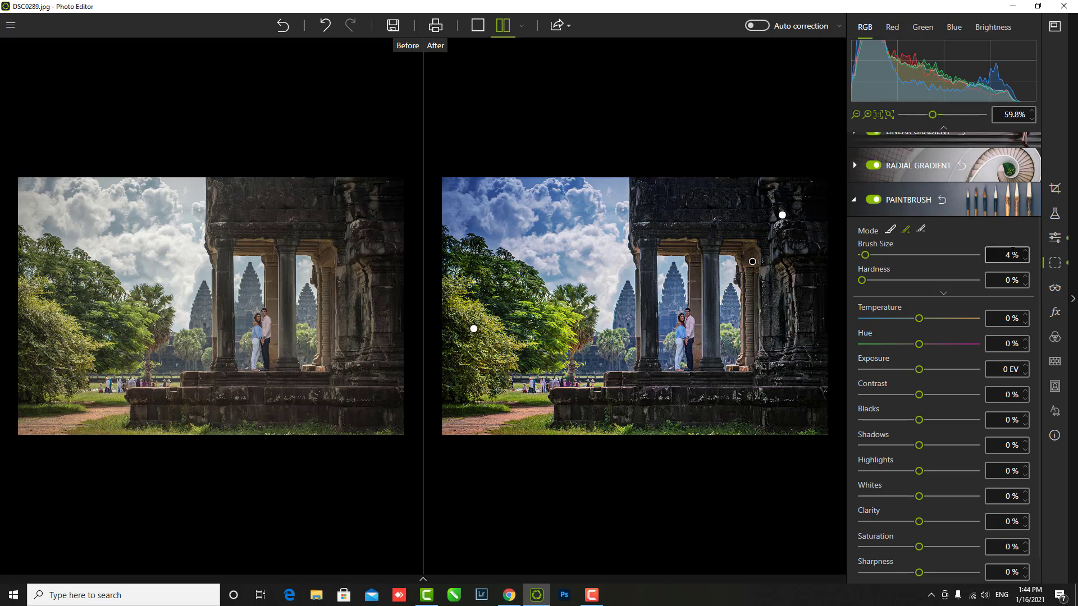
drag(919, 318, 901, 325)
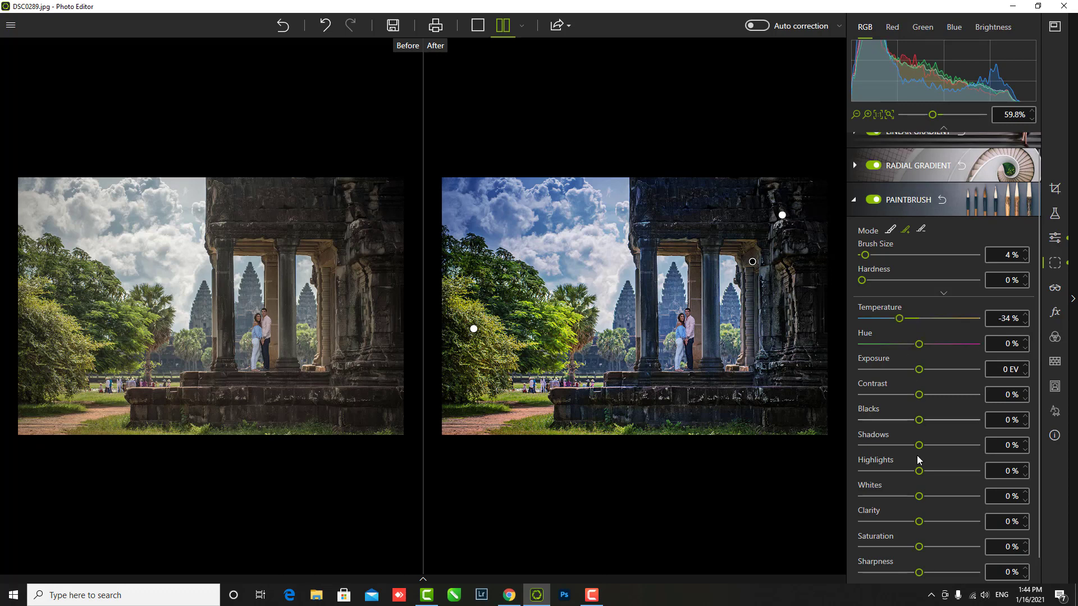
drag(918, 522, 938, 523)
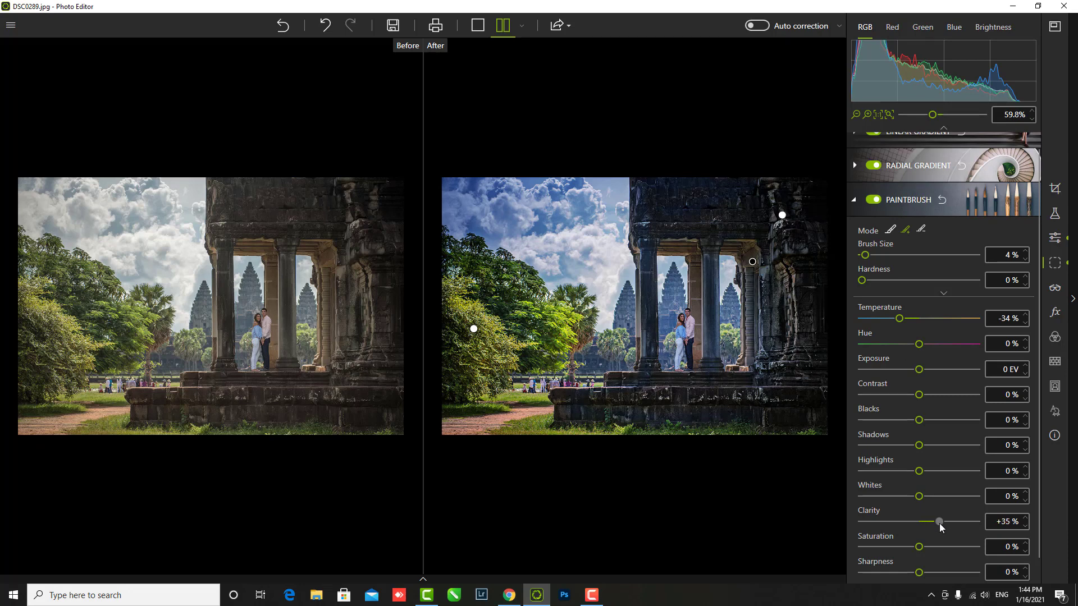
click(920, 549)
drag(925, 547, 889, 553)
drag(865, 550, 864, 550)
mouse_move(899, 319)
mouse_down()
mouse_move(885, 318)
mouse_move(897, 316)
mouse_up()
drag(919, 395, 943, 388)
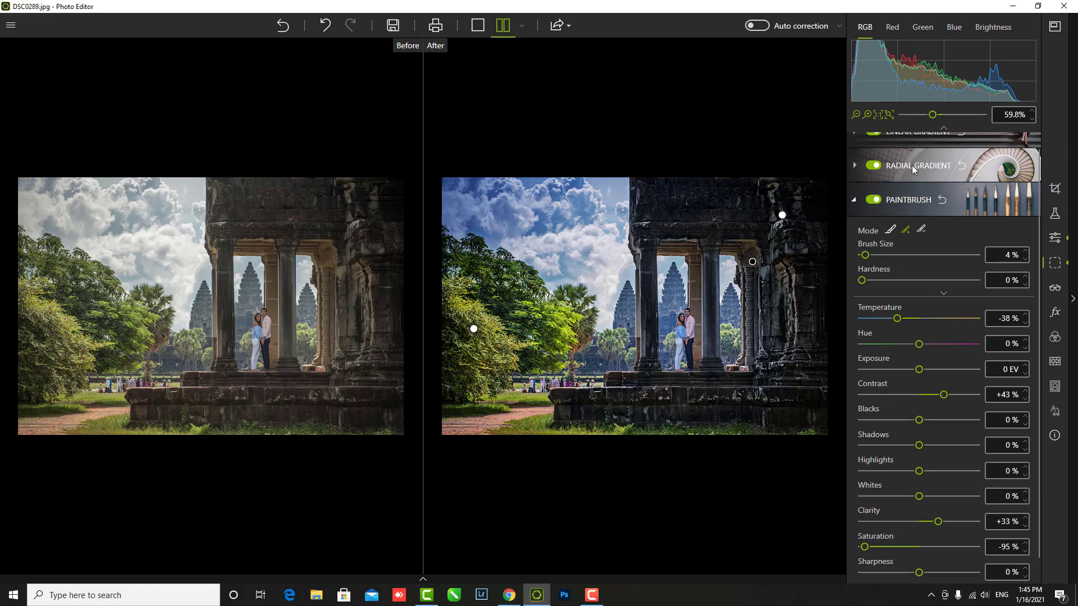
Step: Browse the Adjustments, Presets, Local and Retouching panels, ending on the Effects list
click(1054, 240)
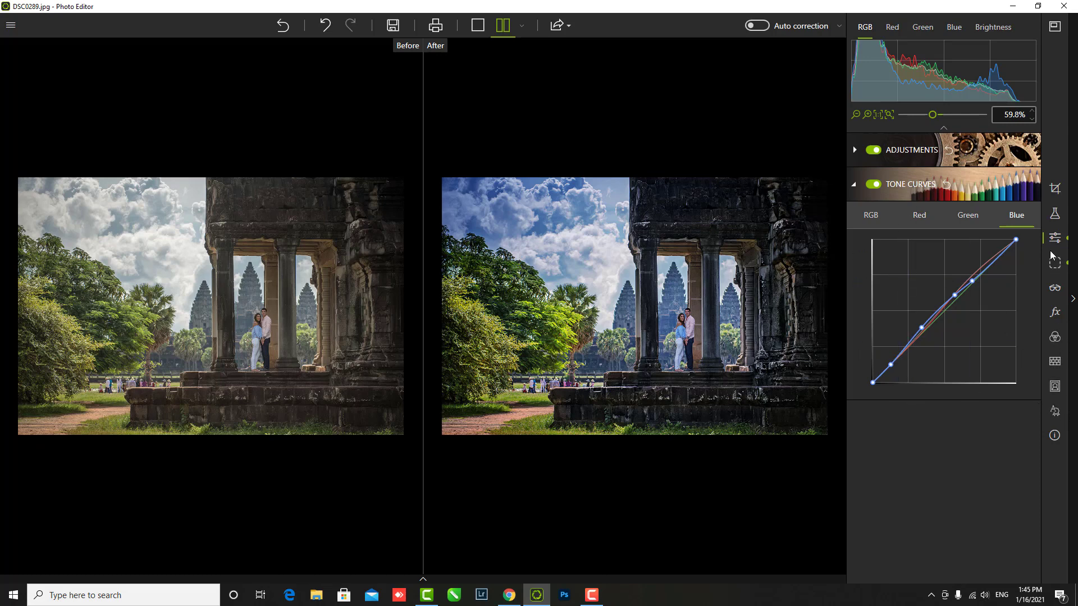
click(1054, 215)
scroll(998, 284, down, 3)
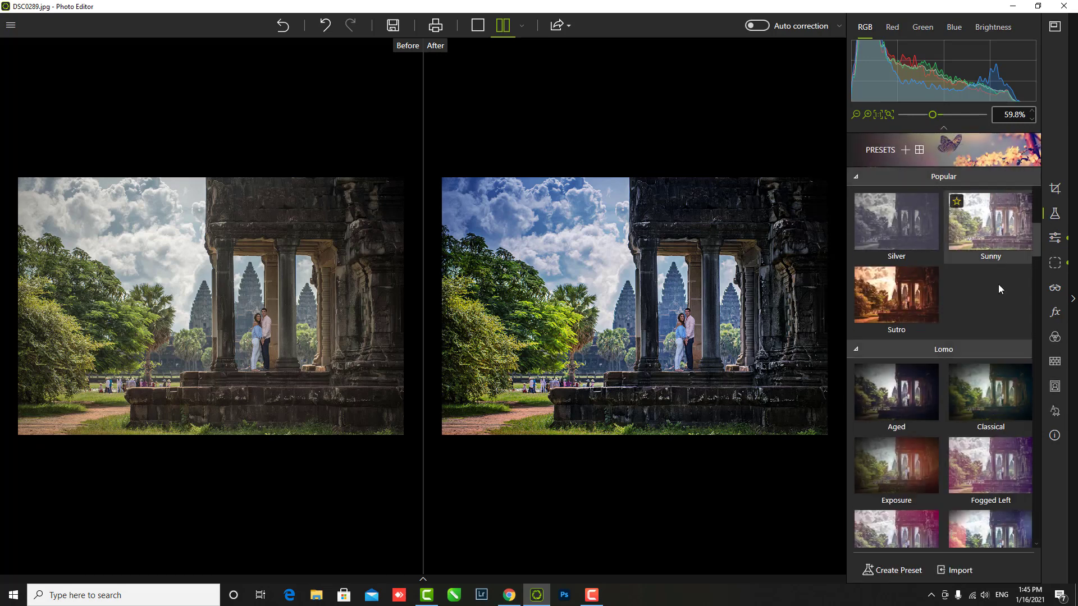
scroll(998, 284, down, 1)
click(1055, 264)
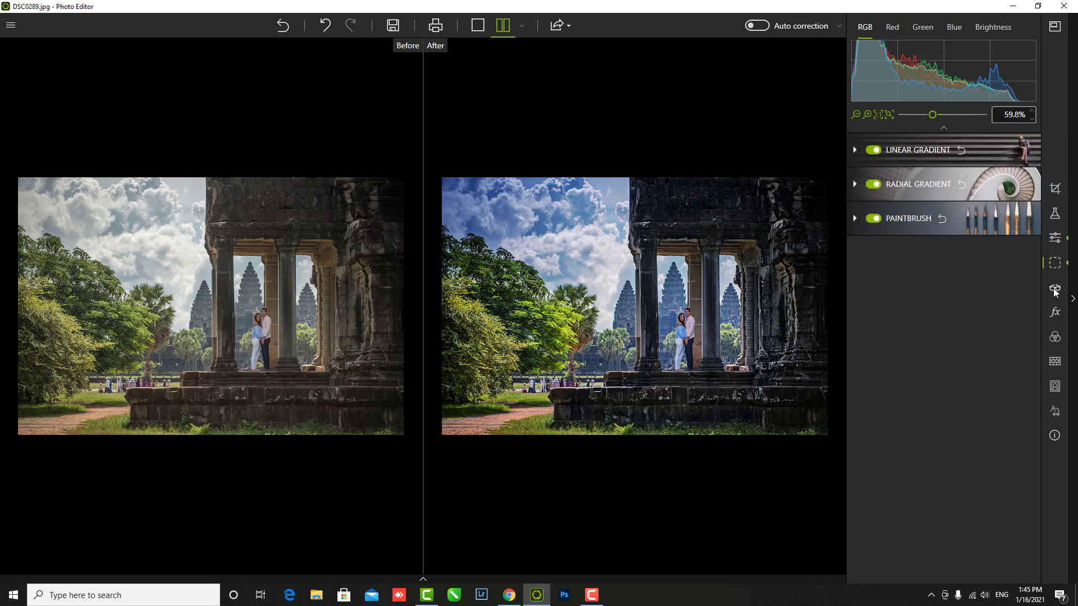
click(1054, 290)
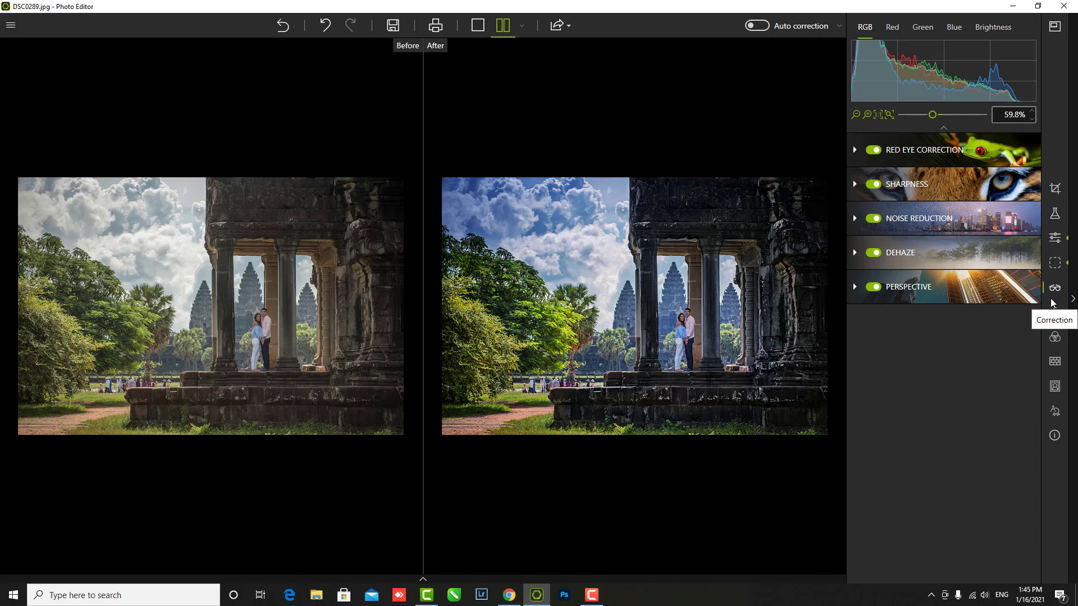
click(1055, 313)
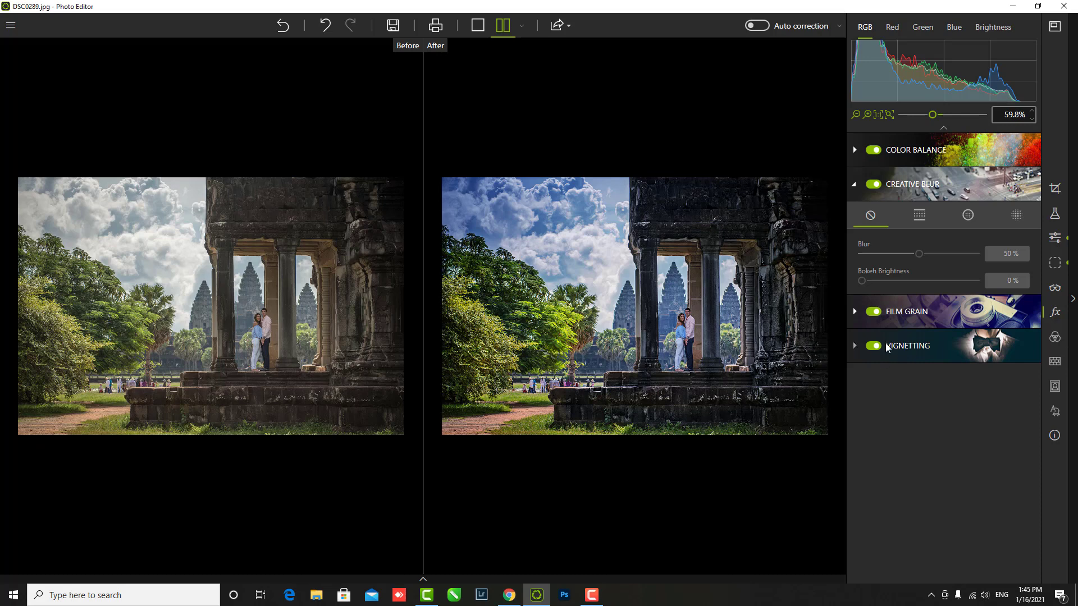
Step: Enable Vignetting with Amount -69%, Midpoint 48% and Feather 55%
click(857, 347)
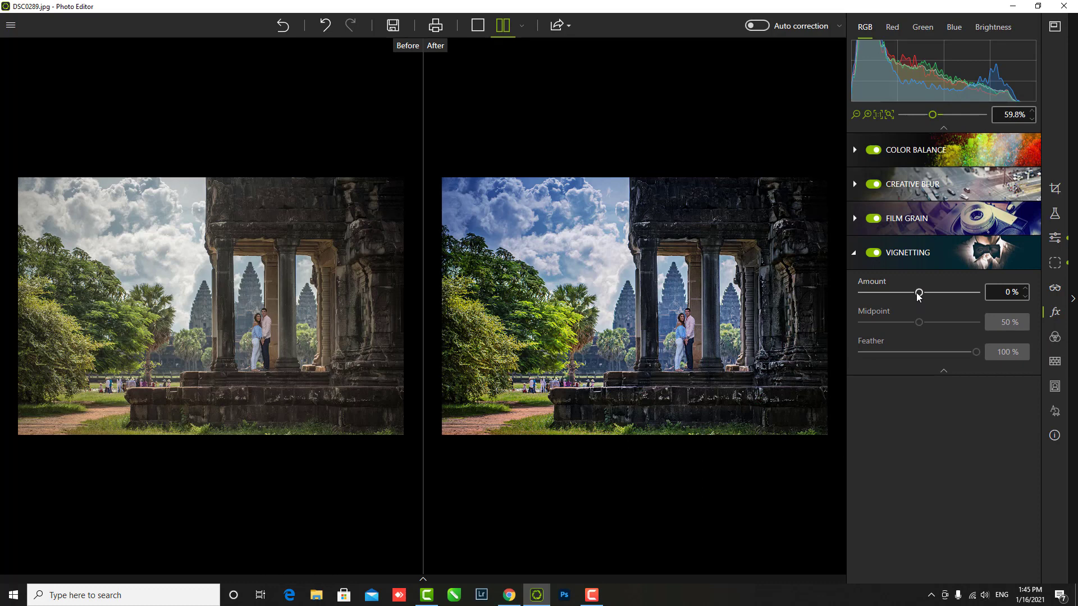
drag(919, 292, 891, 293)
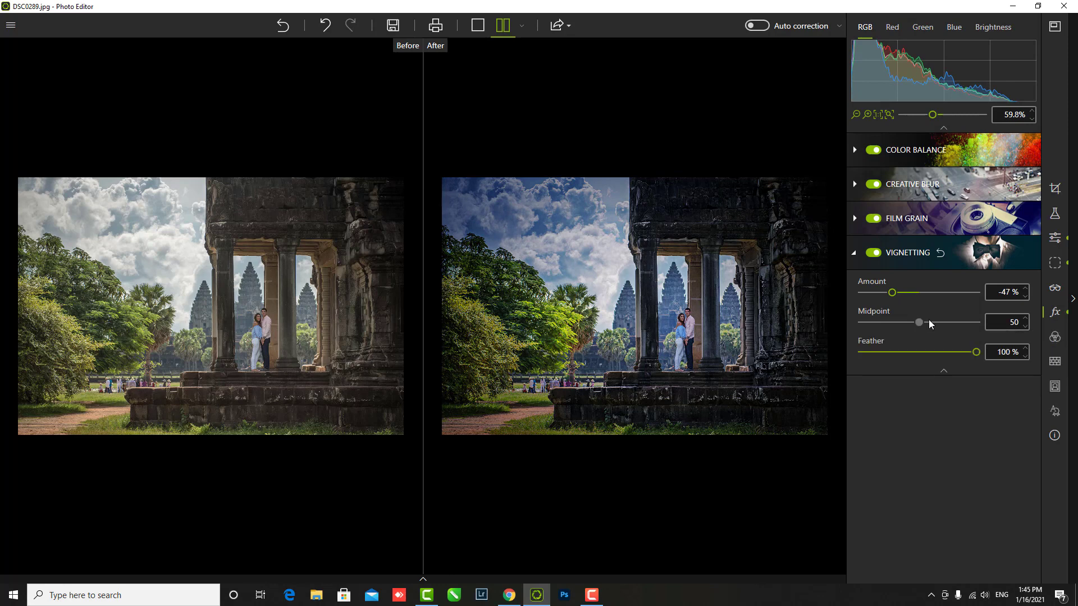
drag(922, 320, 896, 324)
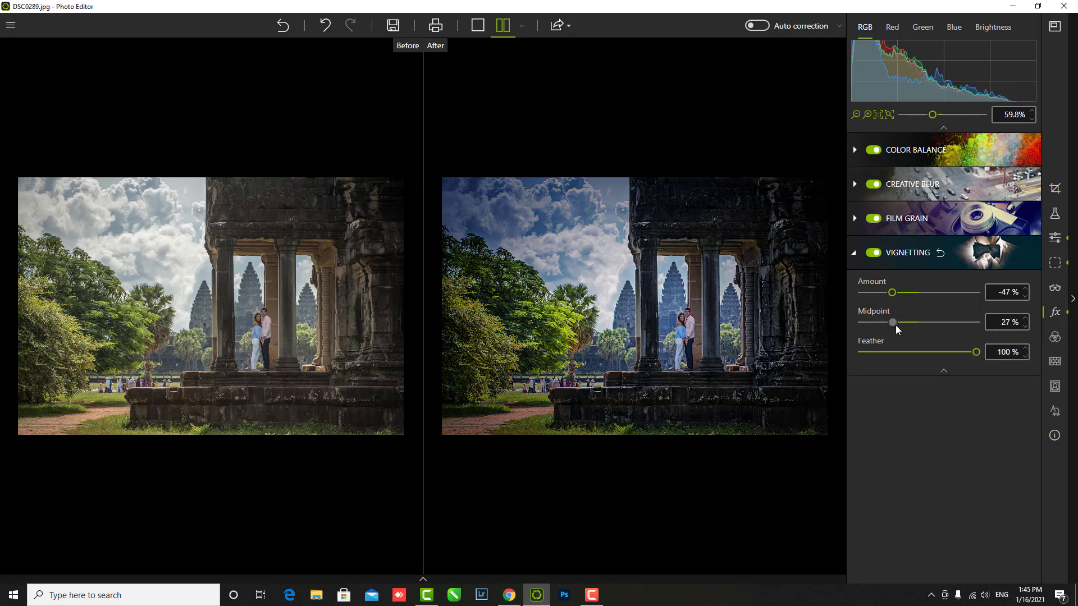
drag(892, 328, 898, 324)
click(972, 352)
mouse_move(971, 352)
mouse_down()
mouse_move(870, 347)
mouse_move(913, 322)
mouse_move(878, 297)
mouse_up()
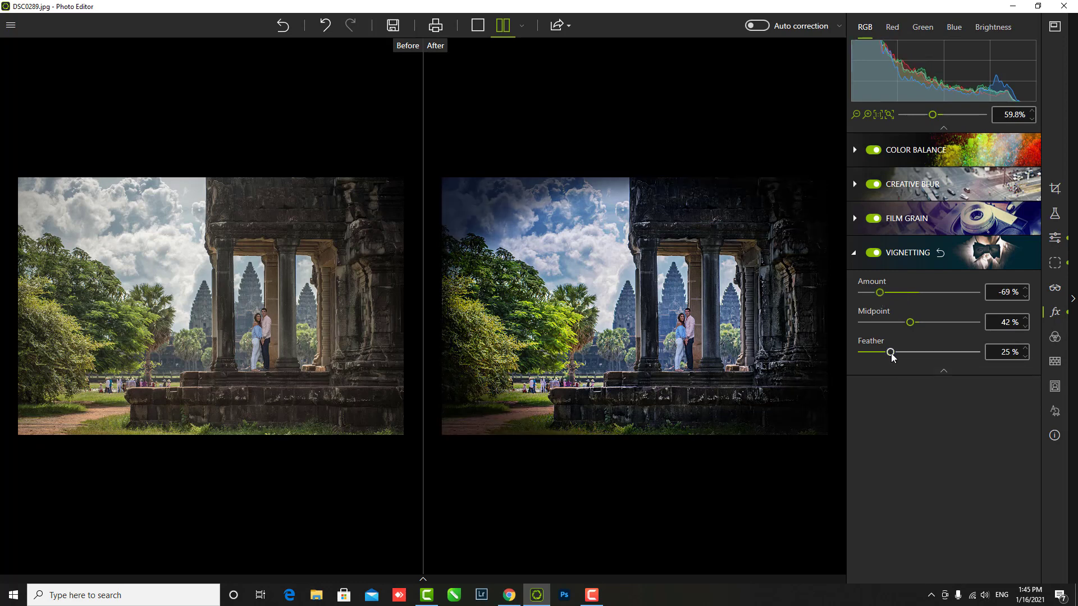
mouse_move(890, 352)
mouse_down()
mouse_move(924, 349)
mouse_move(927, 323)
mouse_move(870, 322)
mouse_move(918, 322)
mouse_up()
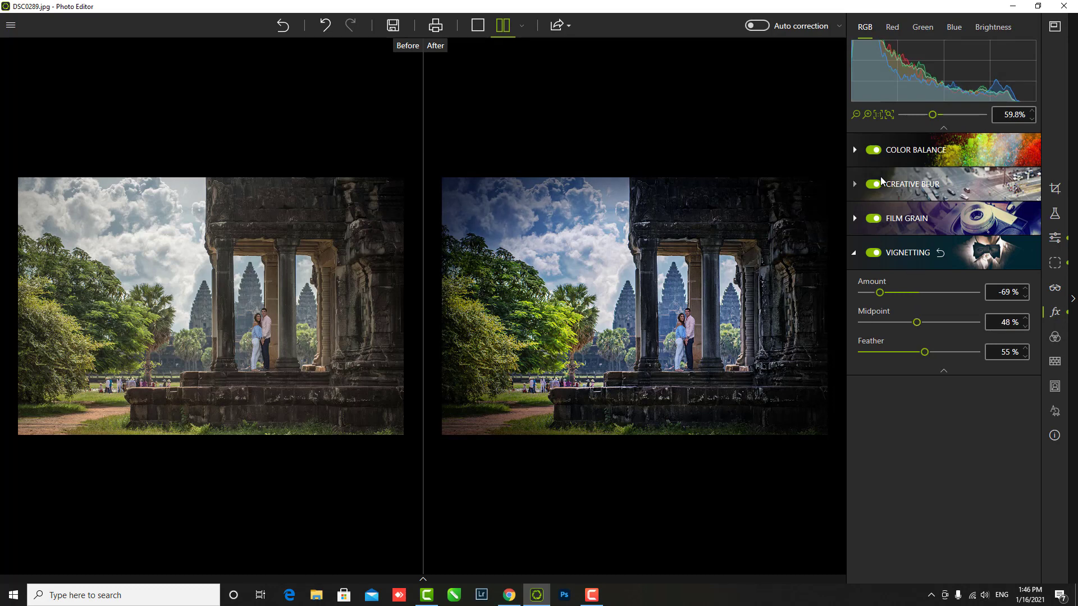
Step: In Color Balance split toning, tint the shadows to Hue 316°, Saturation 18%
click(915, 154)
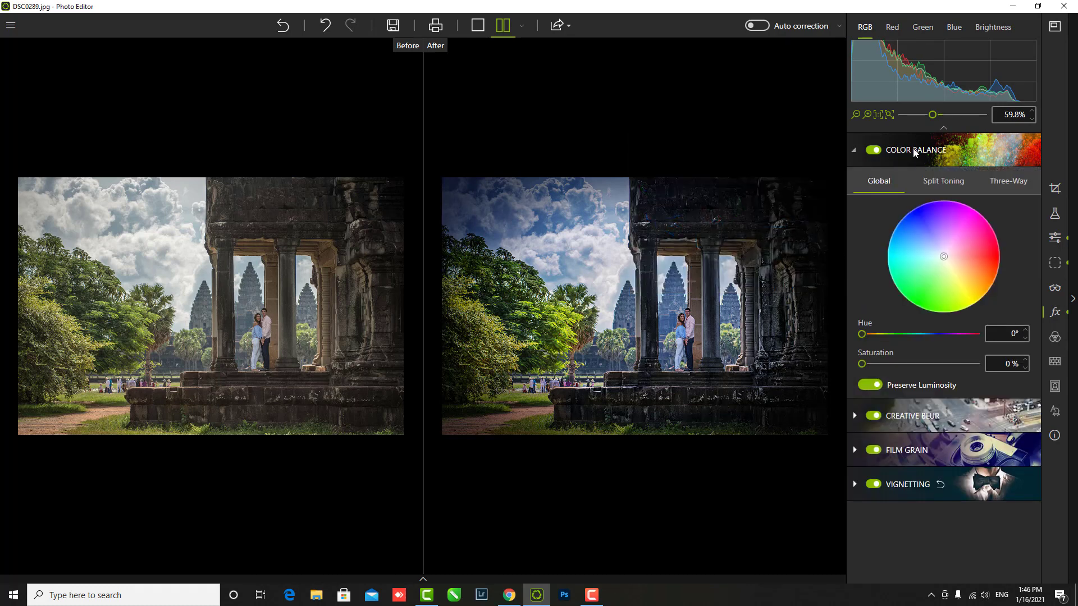
click(935, 181)
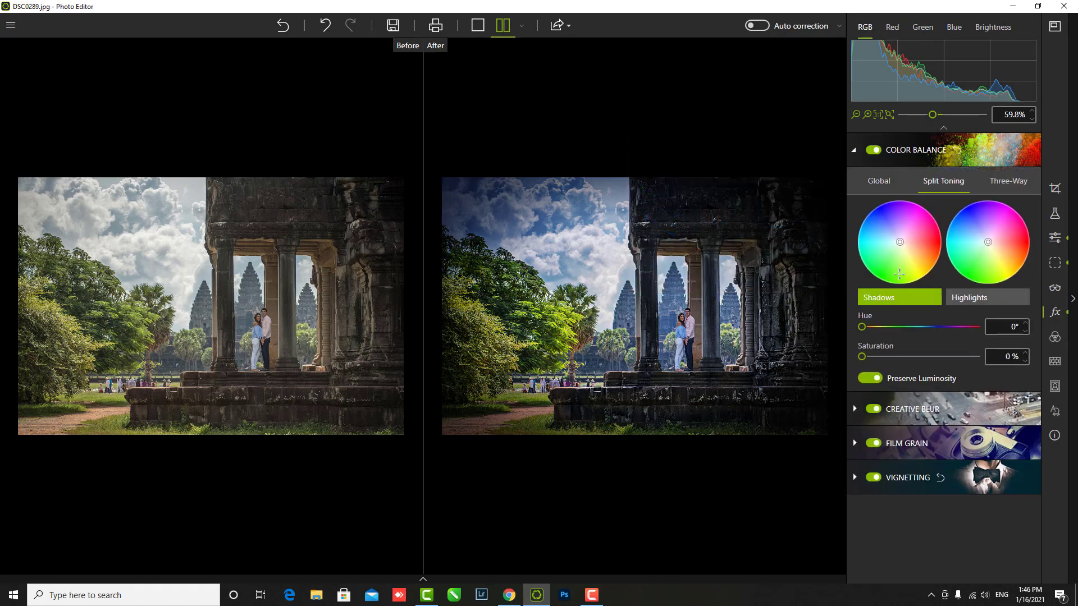
drag(900, 241, 891, 235)
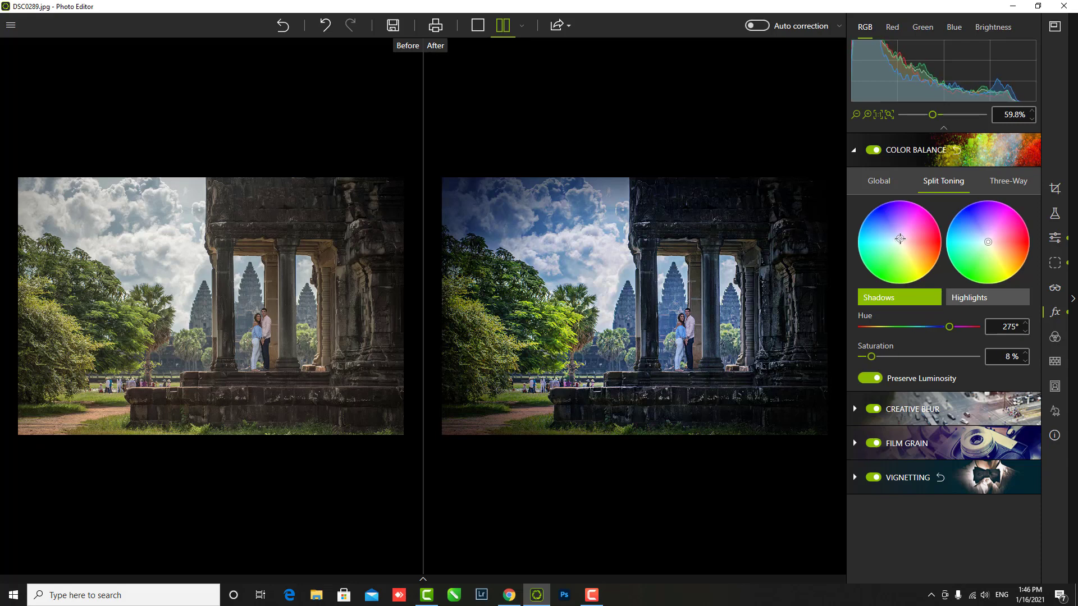
mouse_move(891, 237)
mouse_down()
mouse_move(902, 231)
mouse_move(907, 246)
mouse_up()
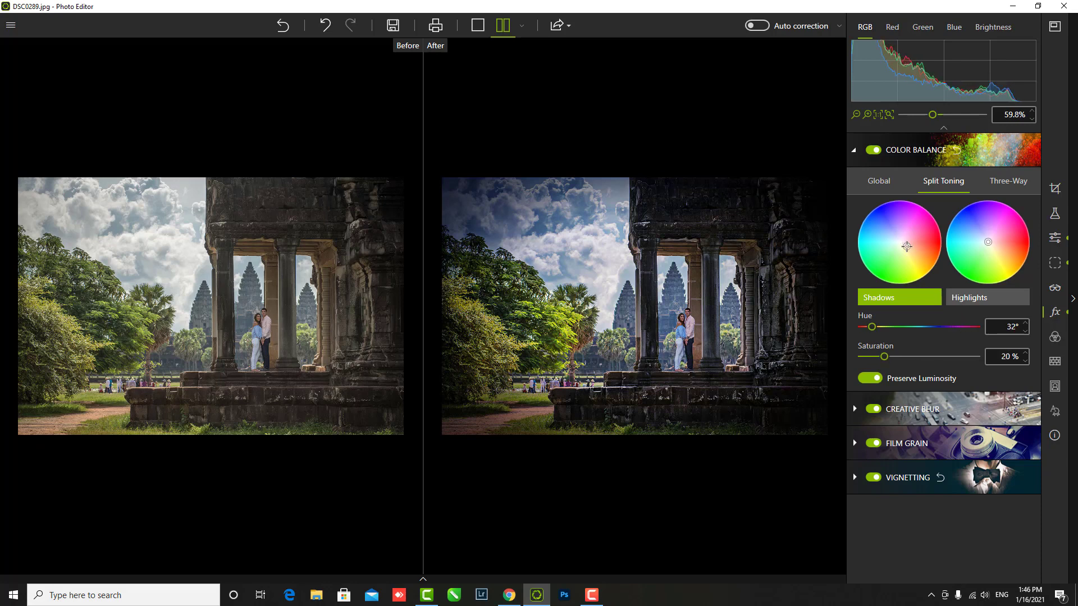
drag(907, 246, 905, 238)
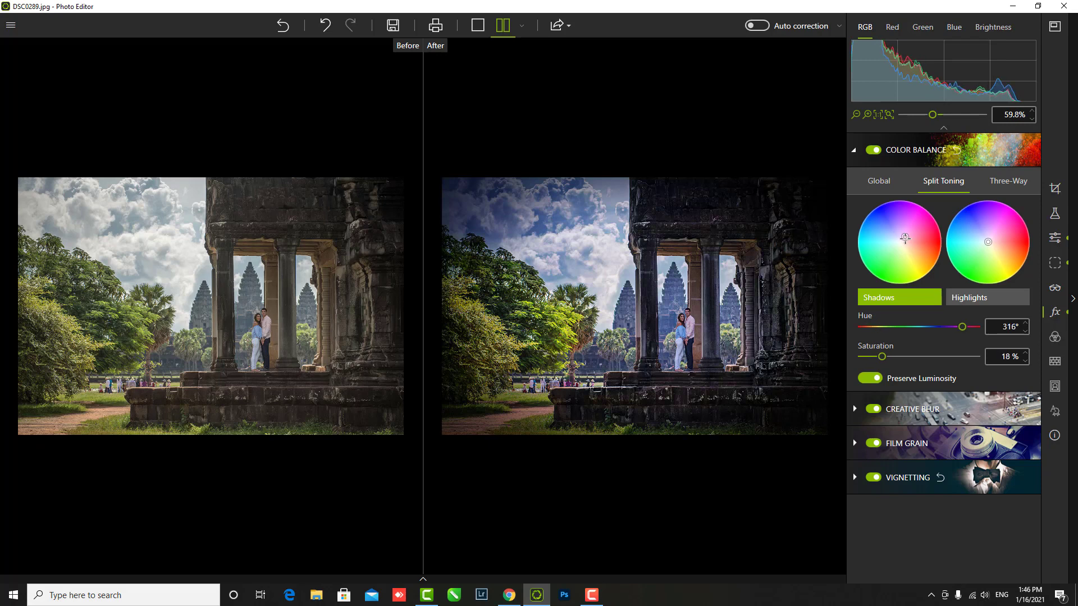
Step: Tint the highlights blue at Hue 193°, Saturation 25%
click(985, 236)
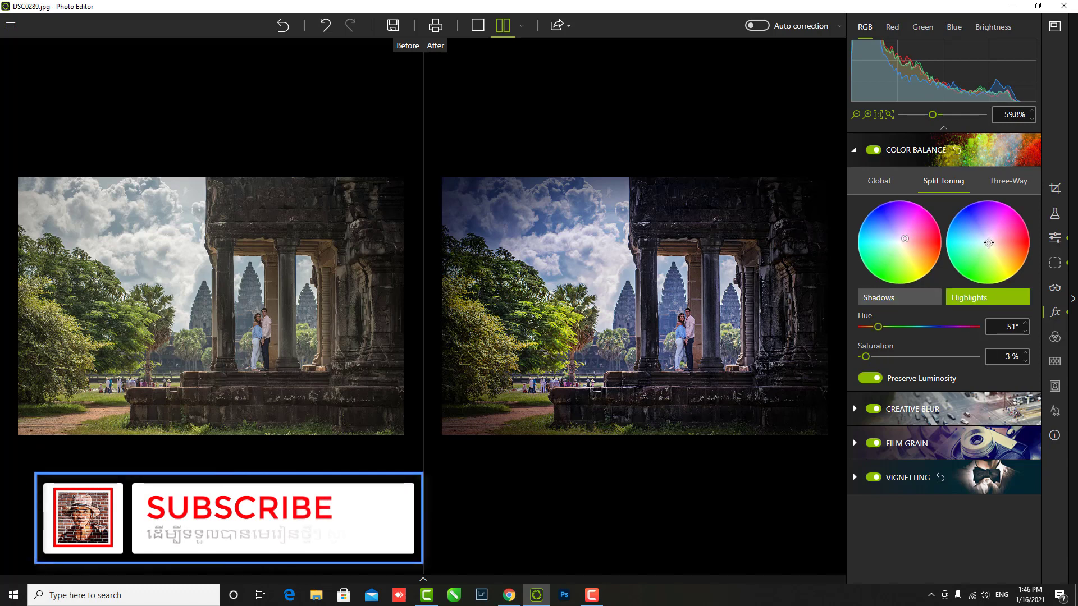
mouse_move(985, 236)
mouse_down()
mouse_move(990, 243)
mouse_move(986, 230)
mouse_up()
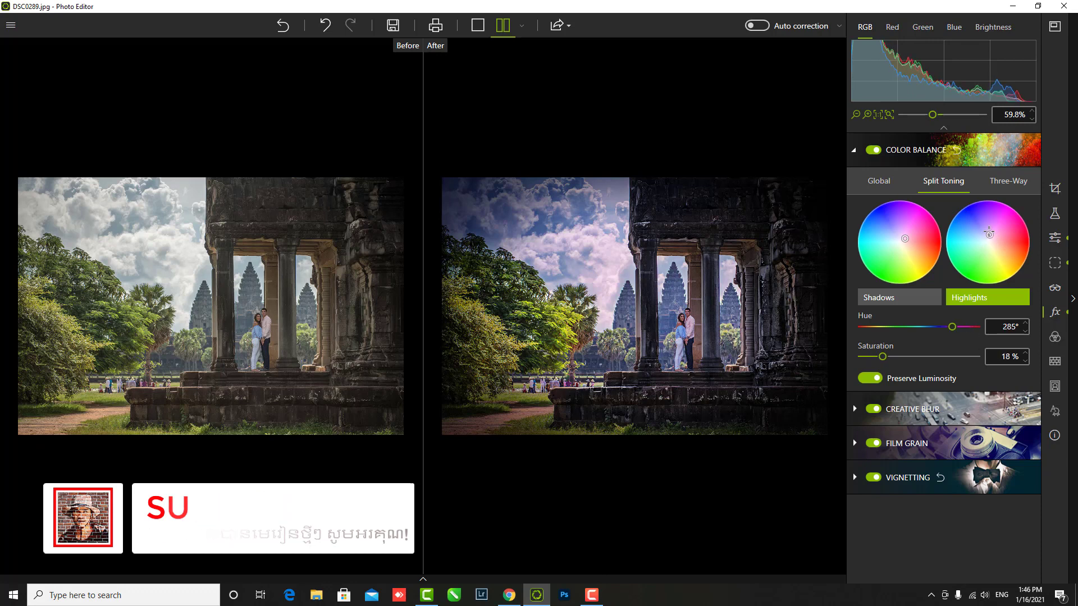
drag(985, 231, 977, 240)
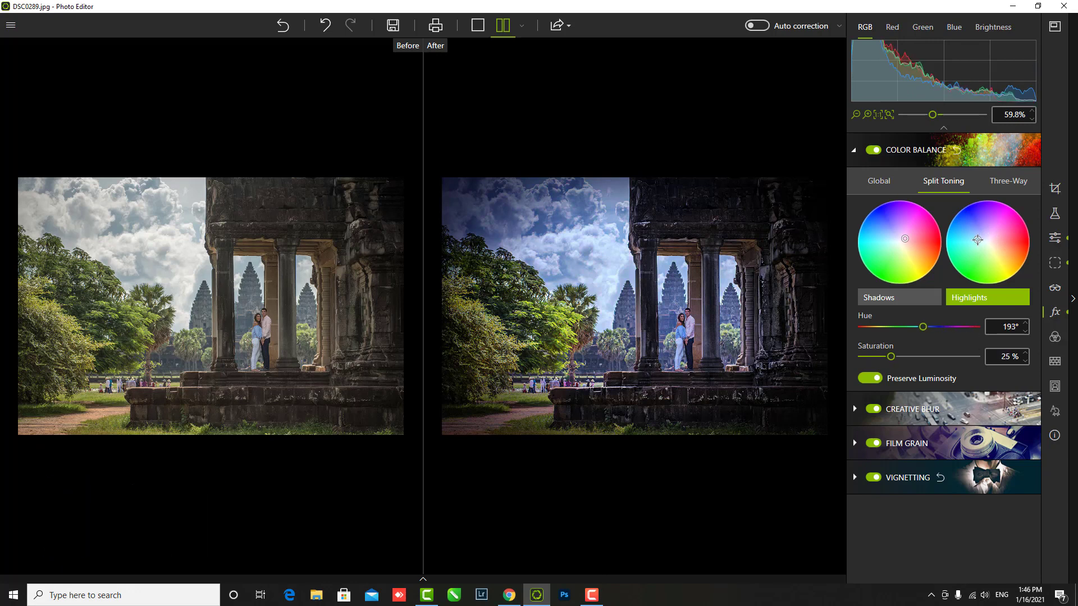
click(1009, 181)
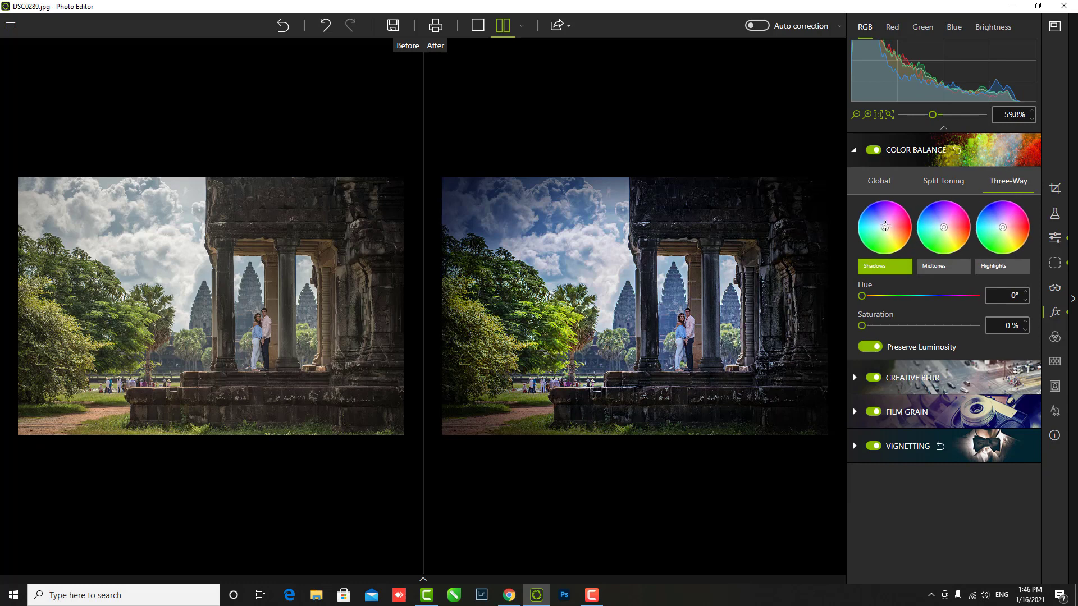
Step: Tint midtones and highlights toward blue and set the shadows to Hue 204°, Saturation 24%
mouse_move(944, 227)
mouse_down()
mouse_move(947, 218)
mouse_move(943, 231)
mouse_move(995, 218)
mouse_up()
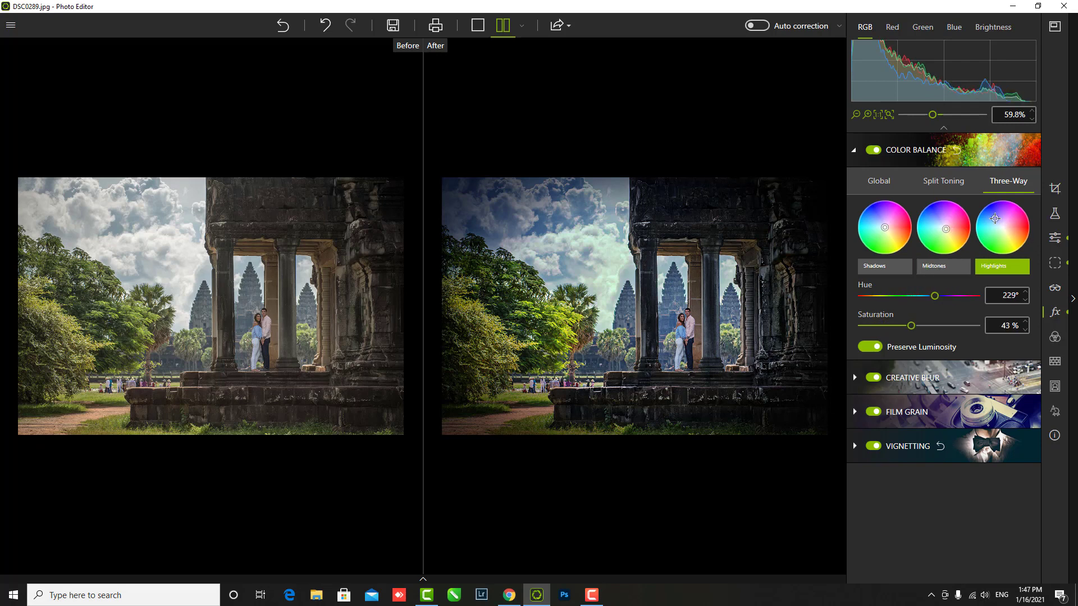
drag(995, 219, 1002, 222)
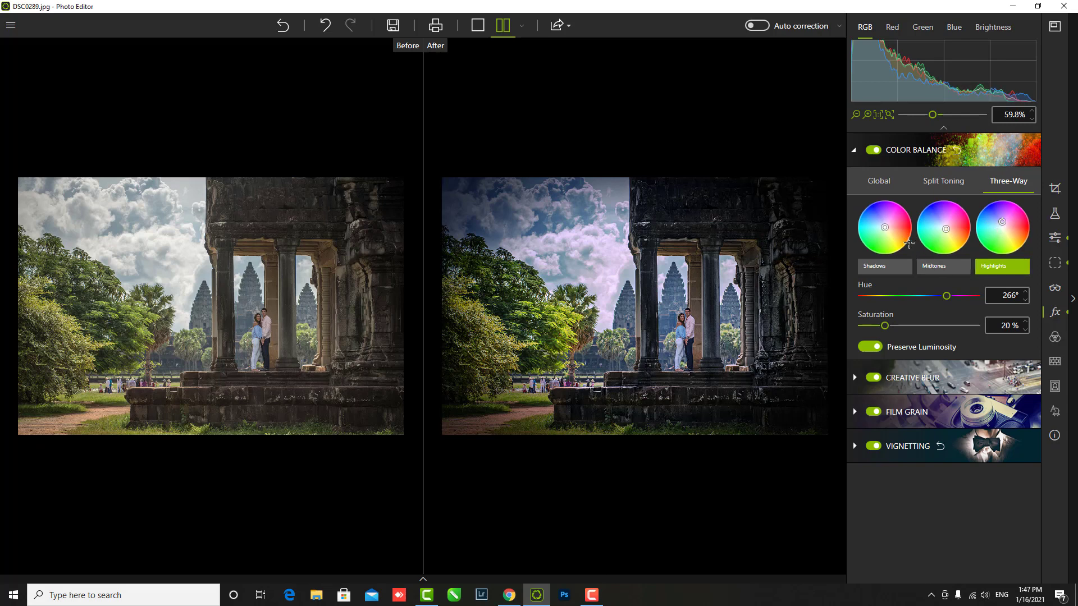
drag(889, 229, 880, 225)
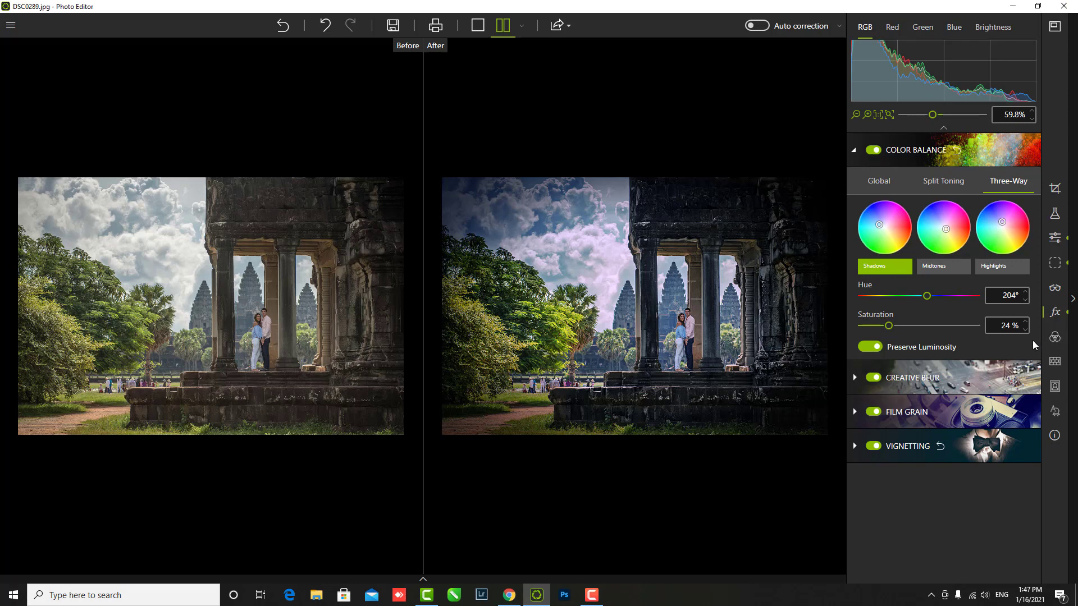
Step: Test the Film Grain Amount slider and return it to 0%
click(855, 412)
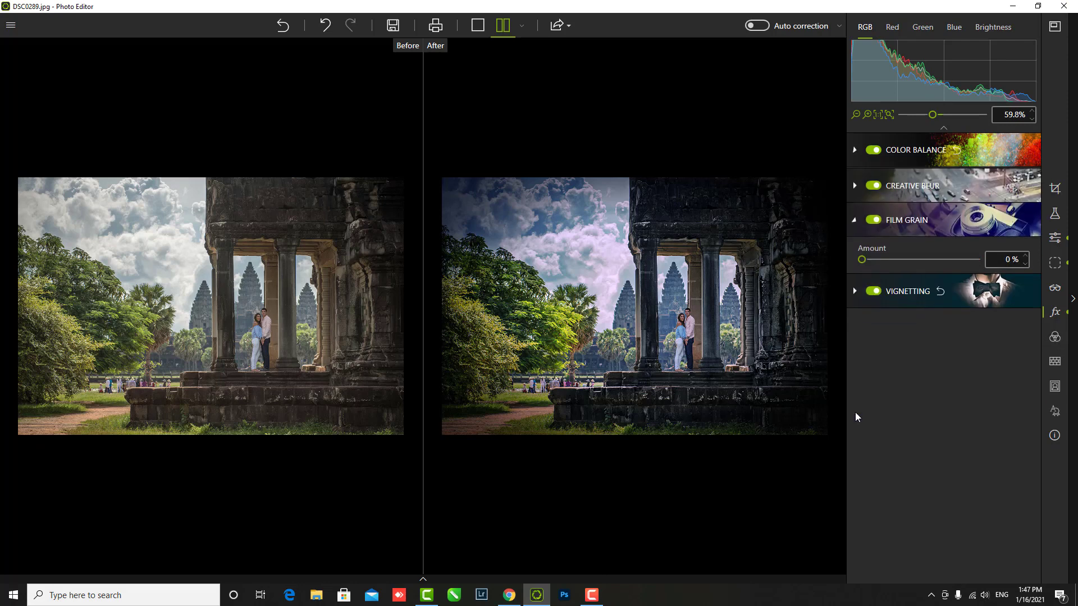
click(868, 261)
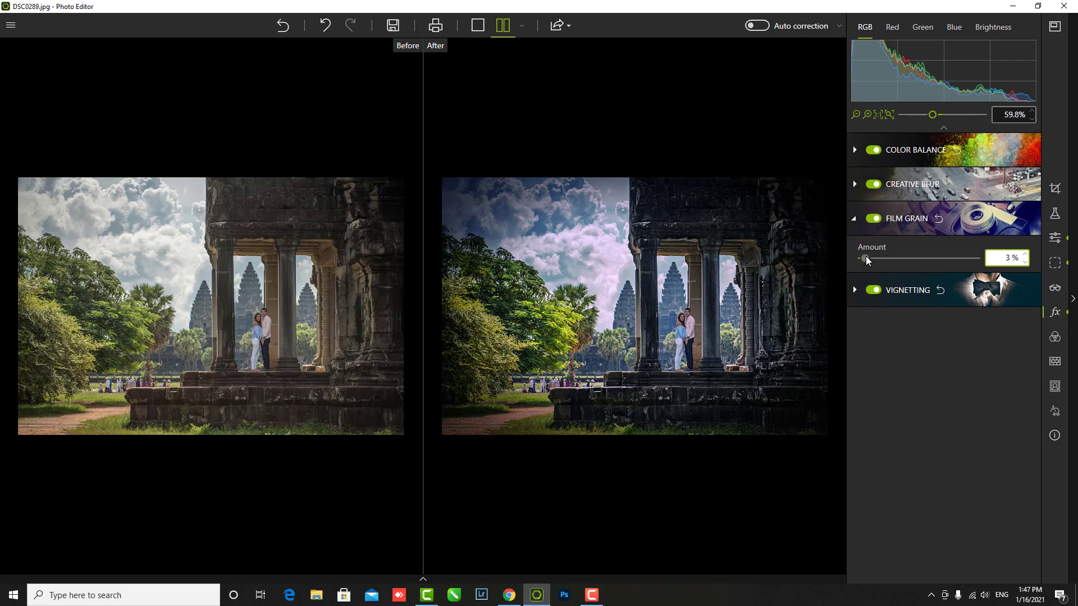
drag(908, 255, 967, 254)
drag(976, 259, 901, 261)
Step: Enable Auto correction and set its strength to 76%
click(759, 26)
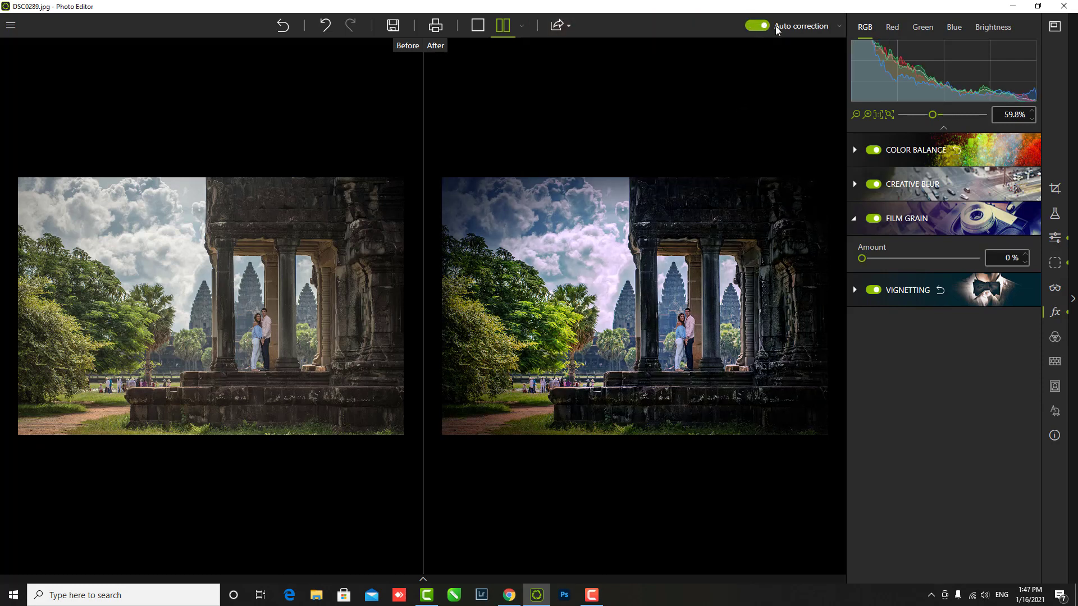
click(792, 29)
click(772, 24)
scroll(739, 308, up, 1)
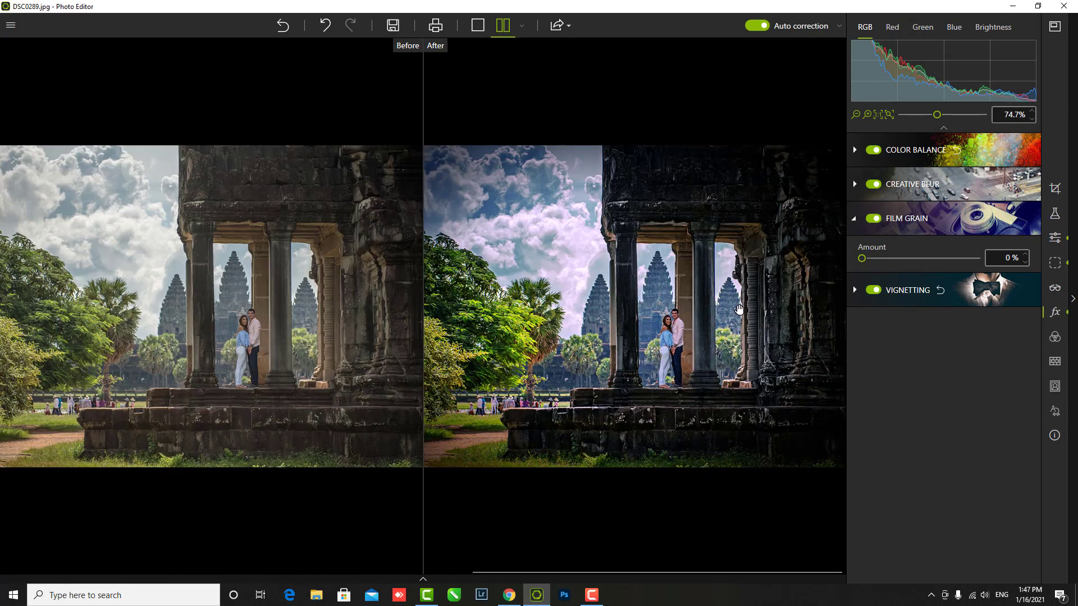
click(839, 26)
drag(812, 59, 781, 59)
scroll(529, 241, down, 3)
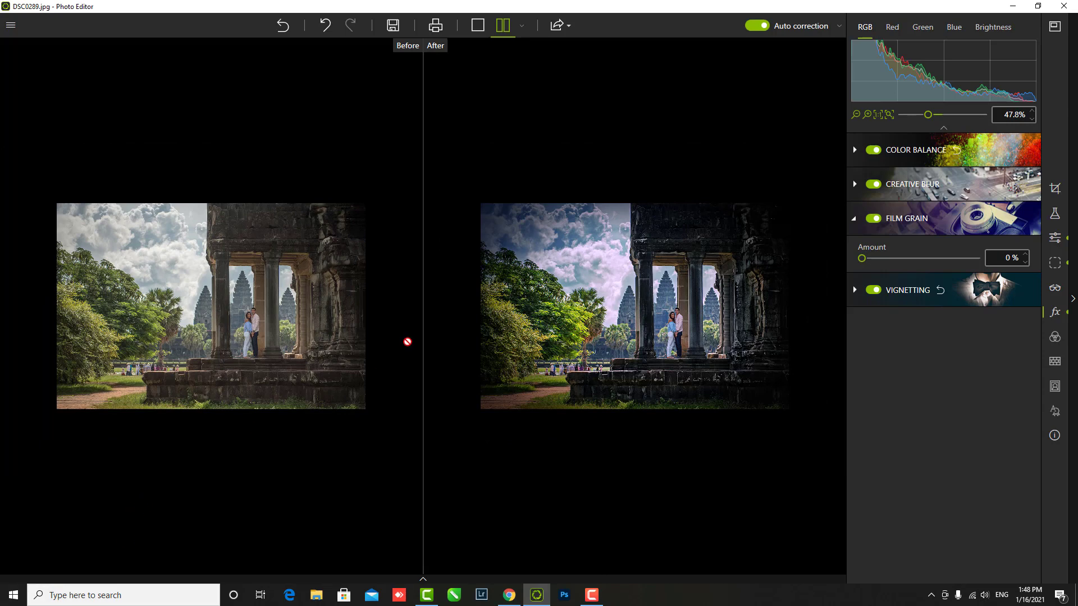
scroll(781, 355, up, 3)
scroll(781, 354, down, 1)
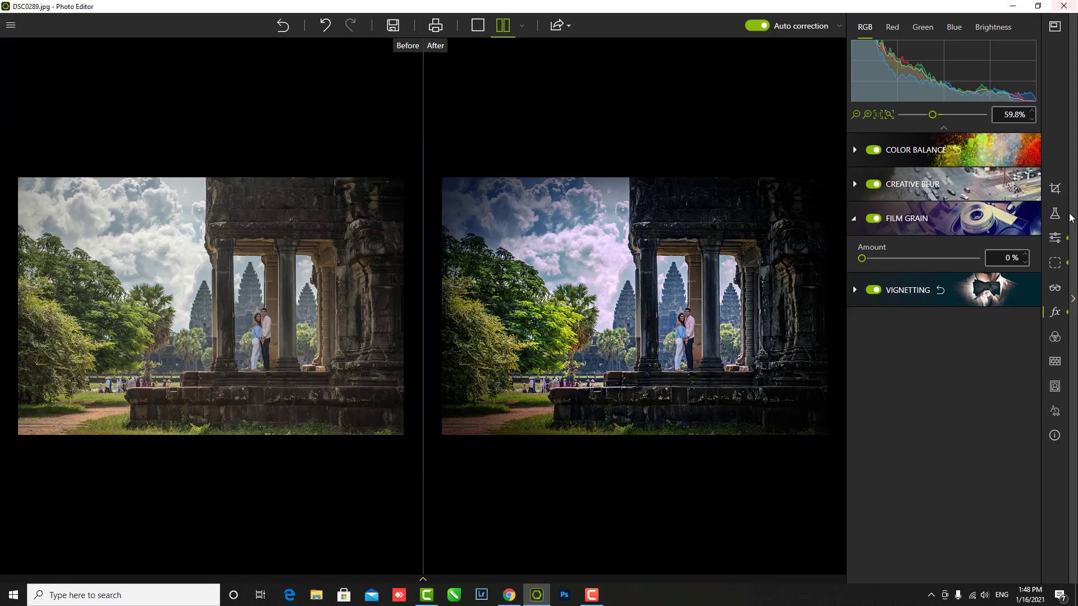
click(1055, 262)
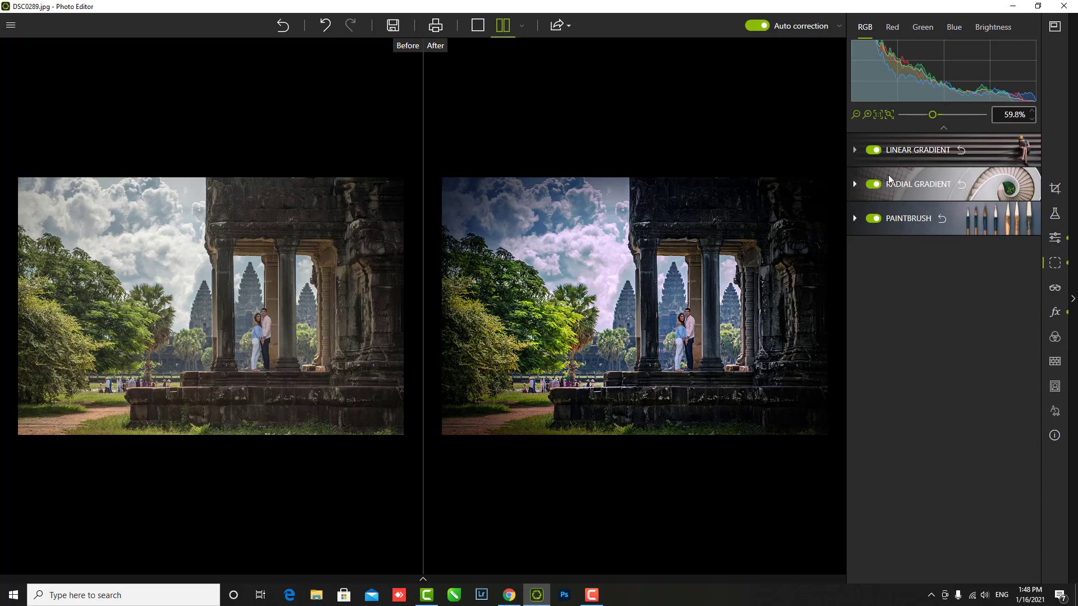
mouse_move(918, 184)
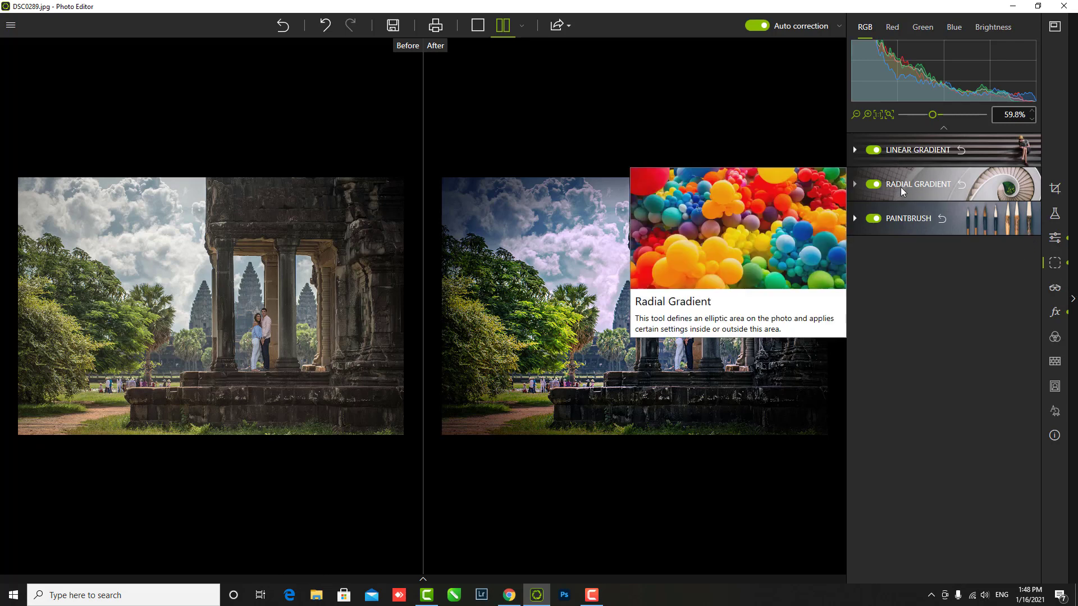
Step: Draw a radial gradient ellipse centred and stretched tall over the couple
click(901, 187)
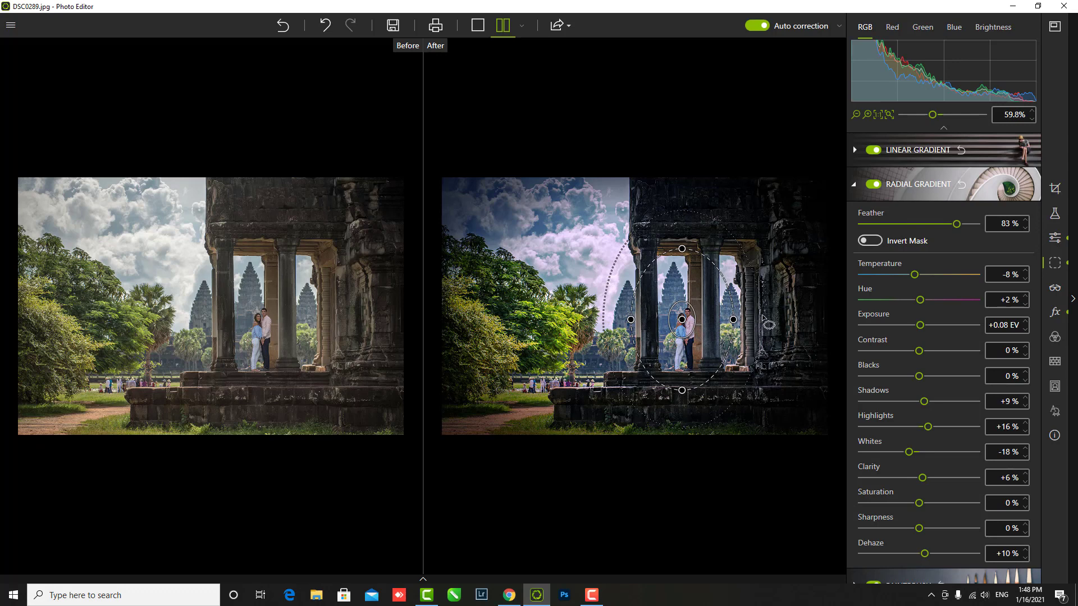
drag(733, 319, 757, 319)
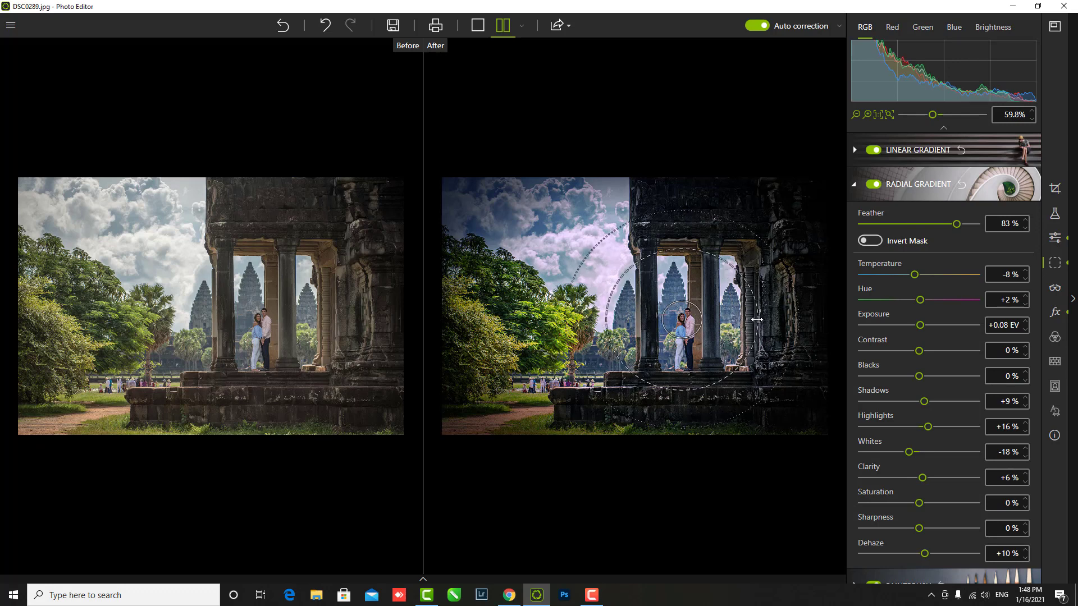
drag(683, 207, 685, 255)
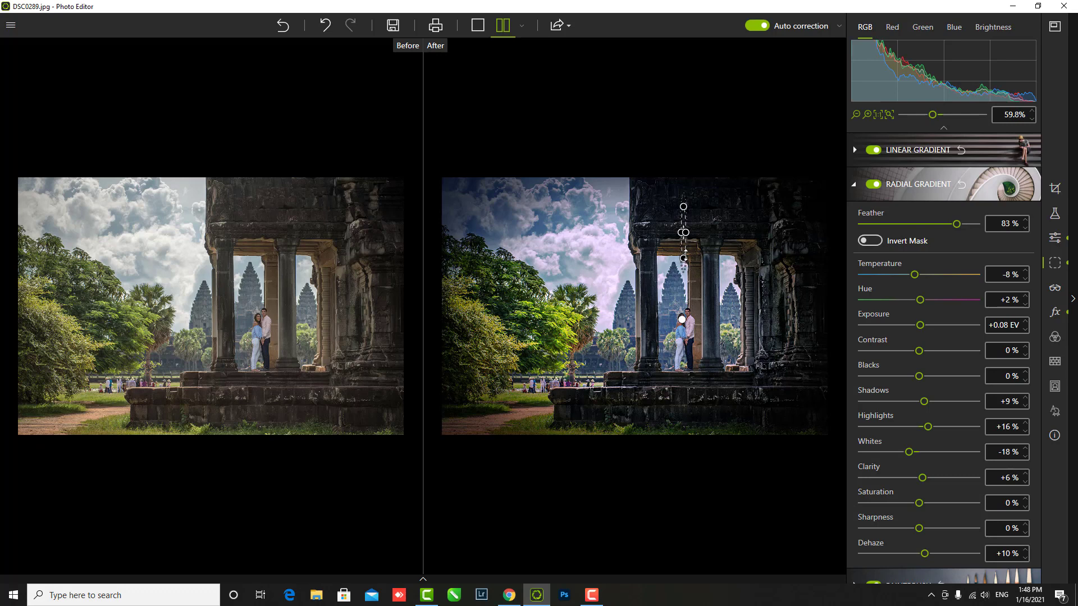
click(682, 321)
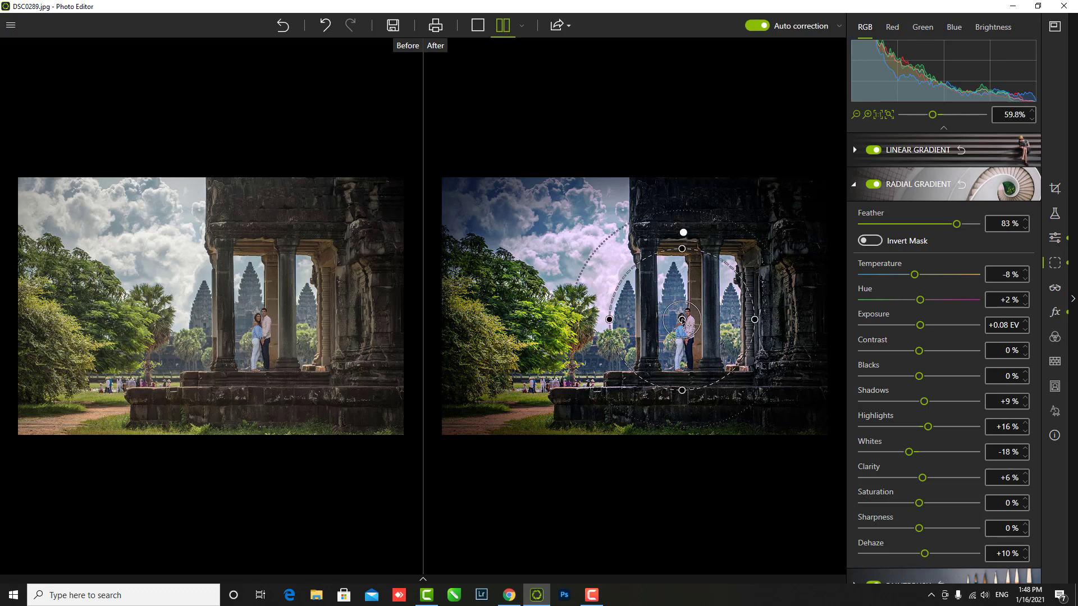
key(ctrl+z)
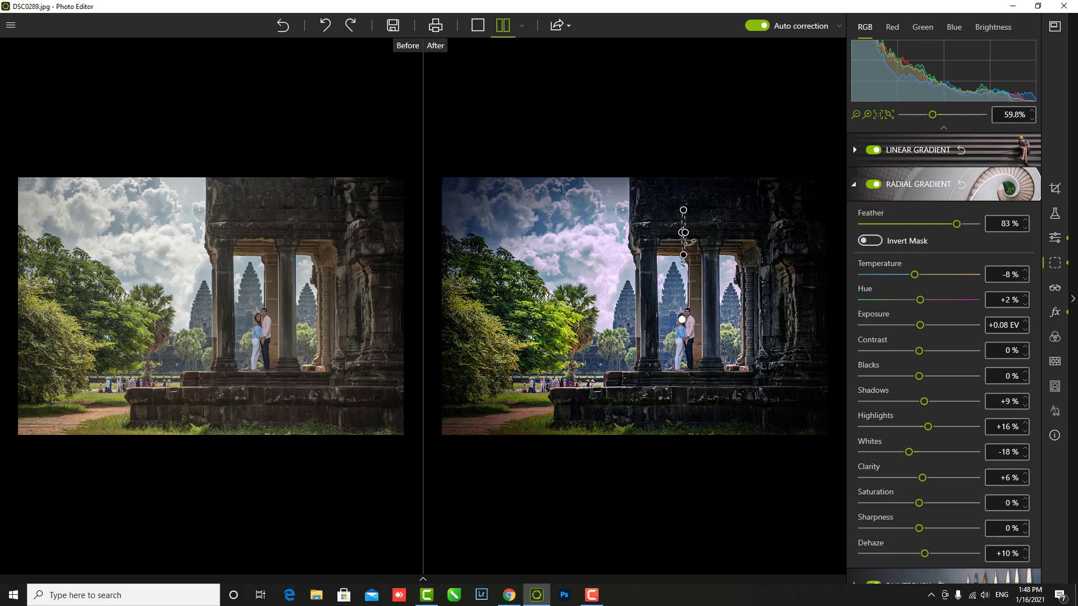
click(682, 321)
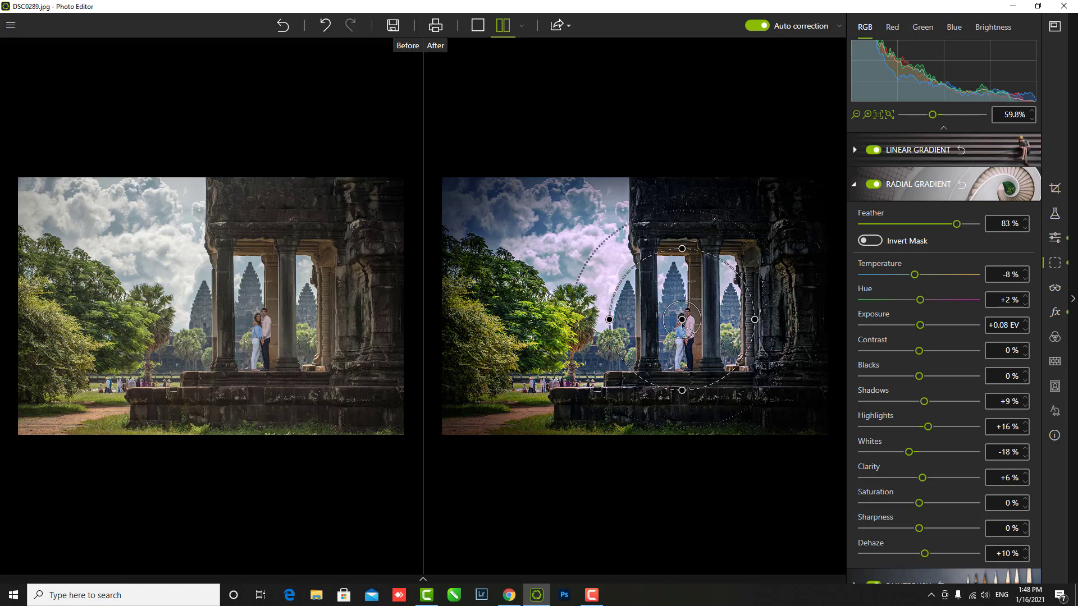
drag(681, 248, 682, 201)
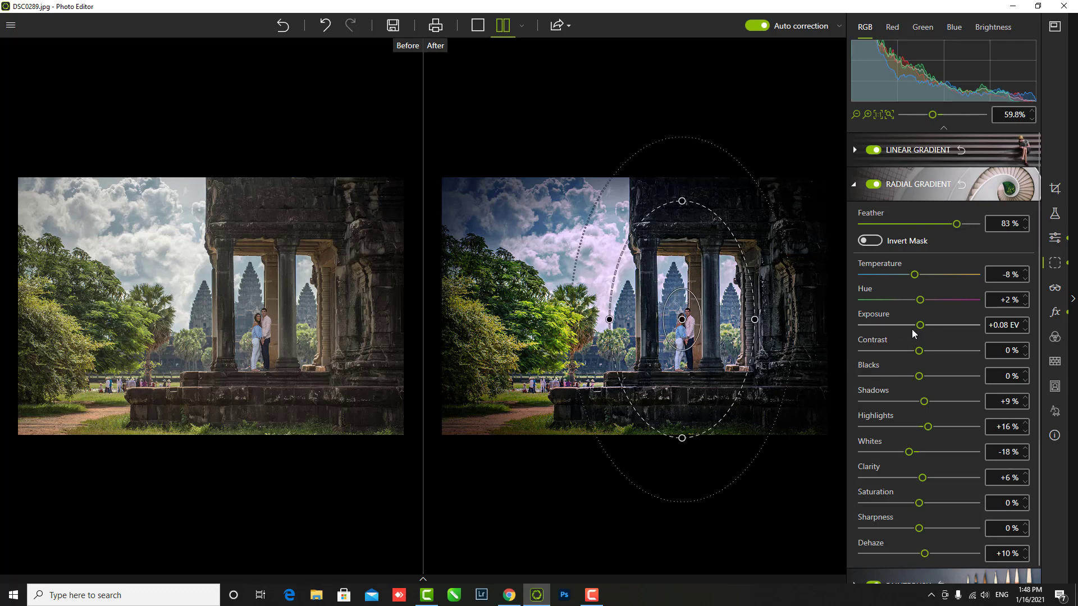
Step: Set the radial gradient to Temperature -3%, Exposure +0.47 EV, Highlights +35%, Dehaze -8%
drag(924, 324, 922, 326)
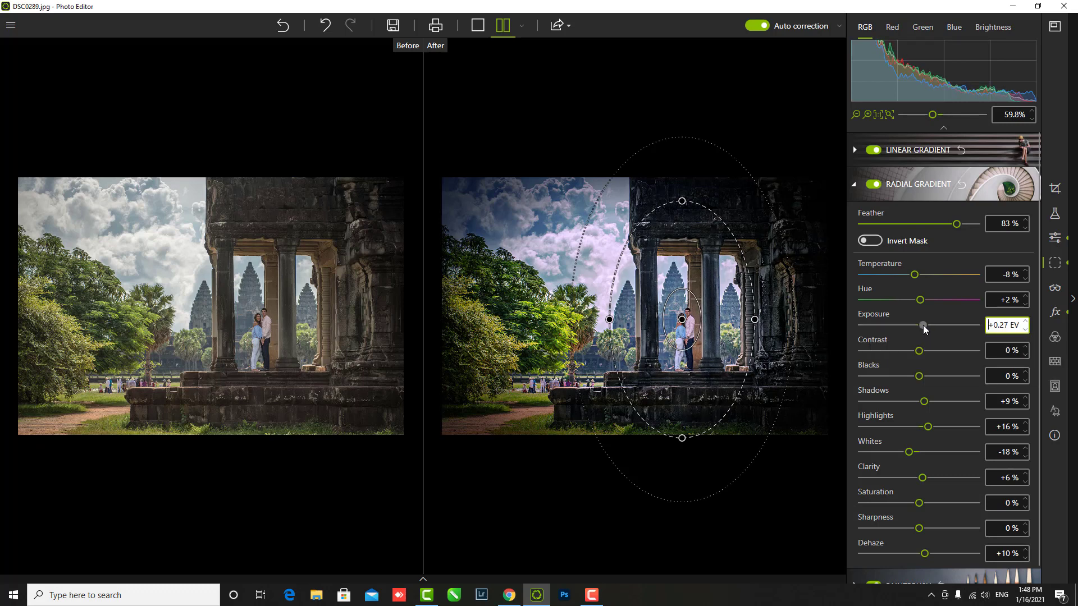
click(919, 273)
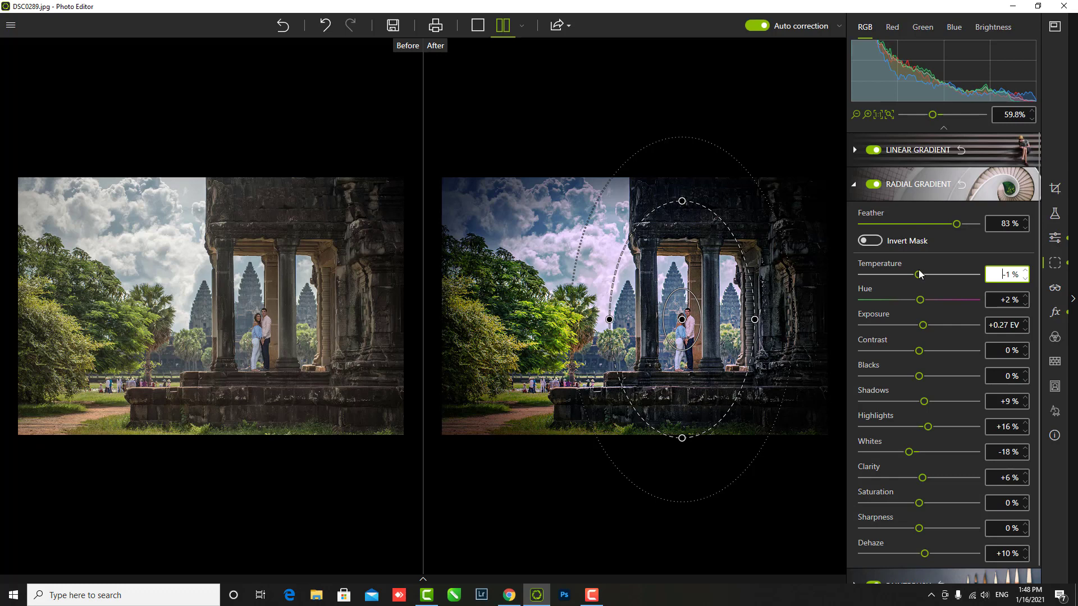
drag(919, 274, 917, 276)
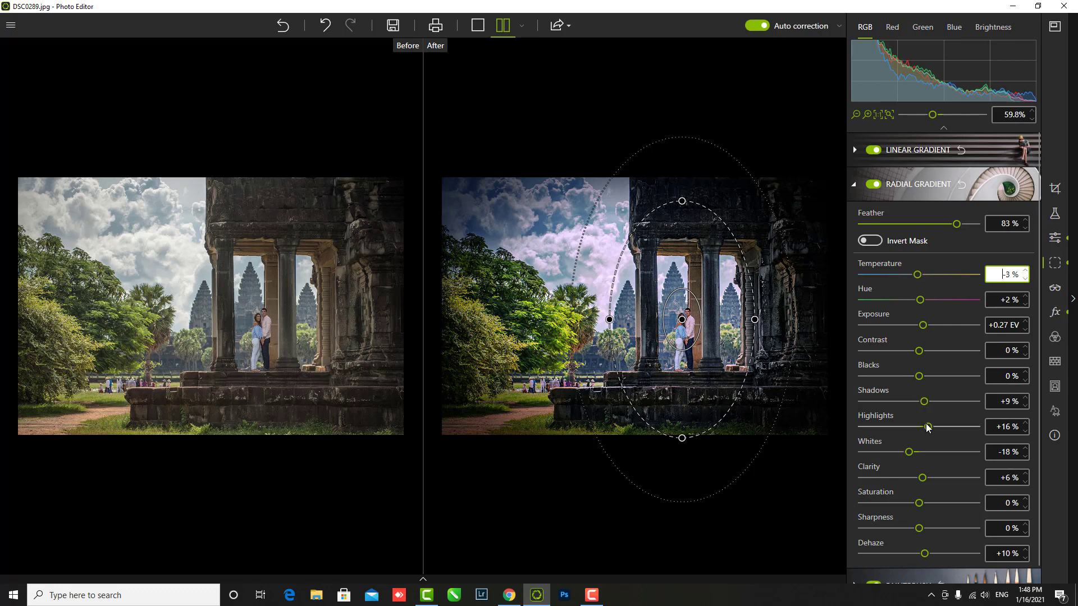
drag(928, 426, 938, 426)
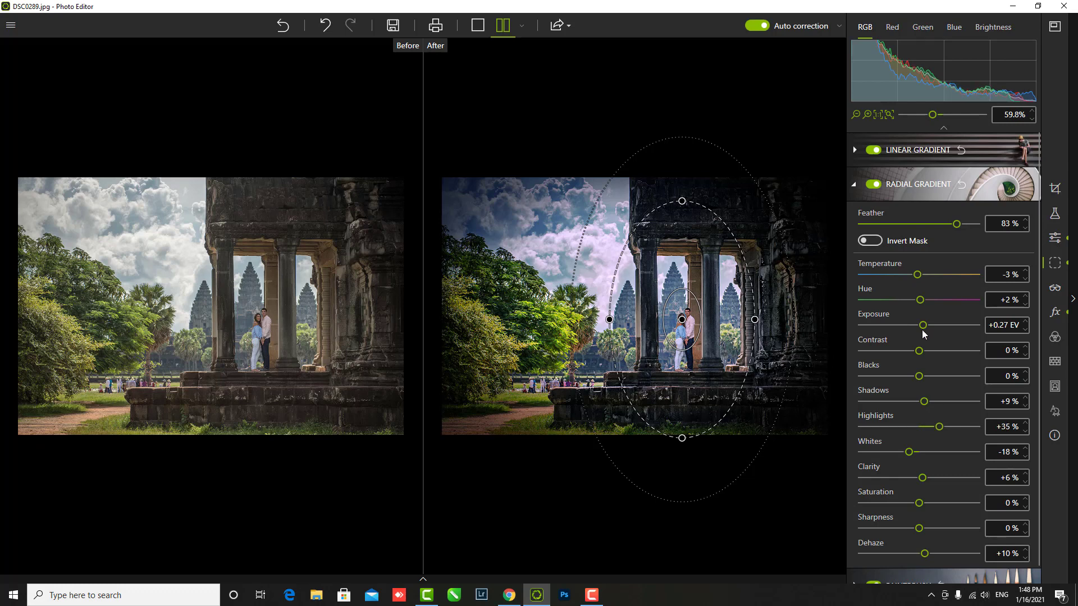
drag(923, 324, 925, 324)
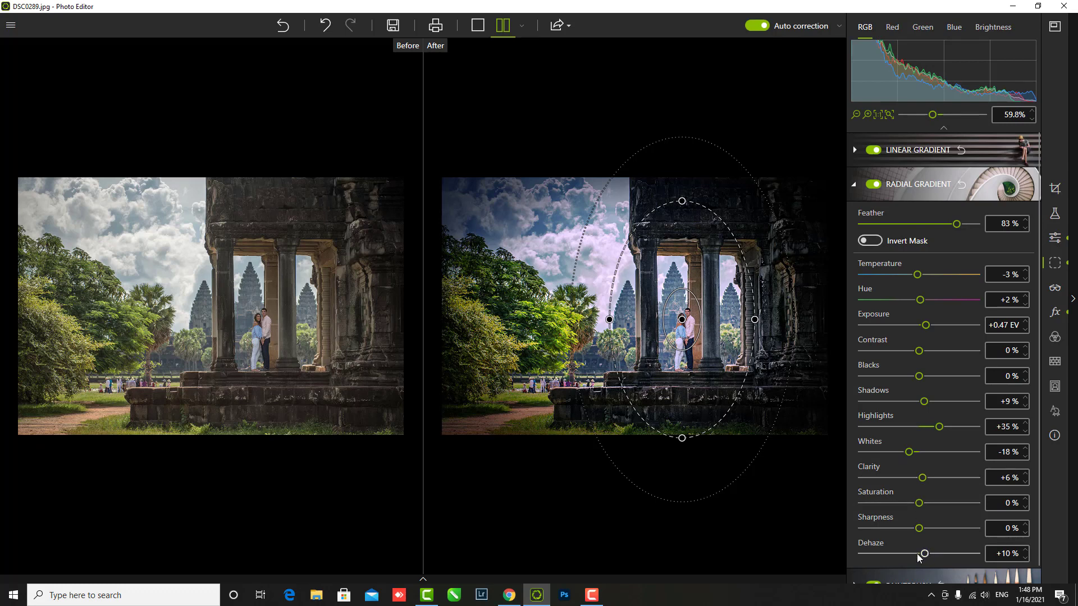
mouse_move(924, 553)
mouse_down()
mouse_move(910, 553)
mouse_move(915, 538)
mouse_up()
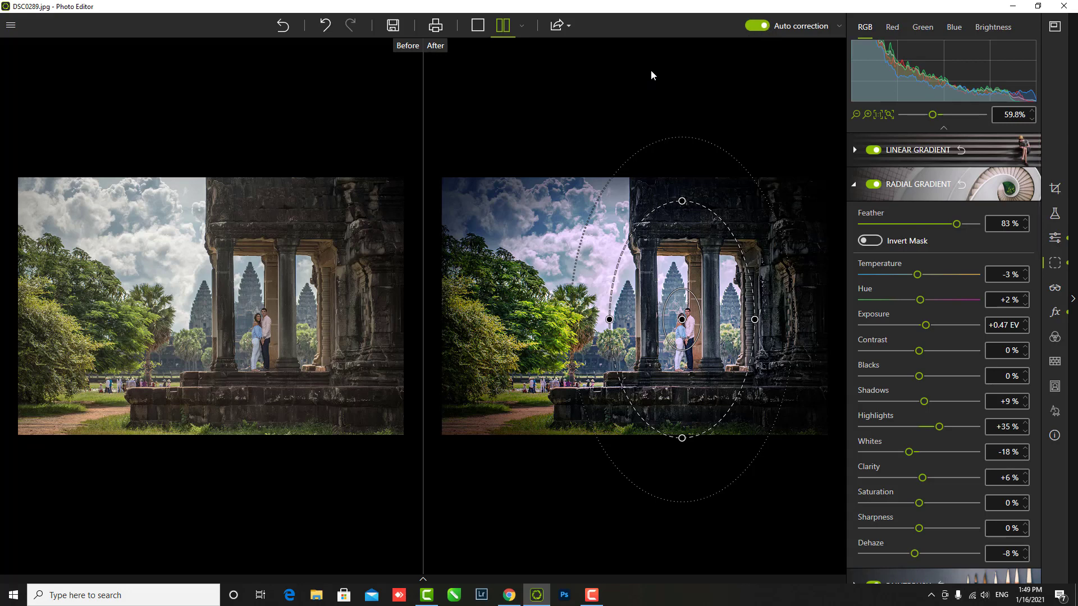
click(935, 187)
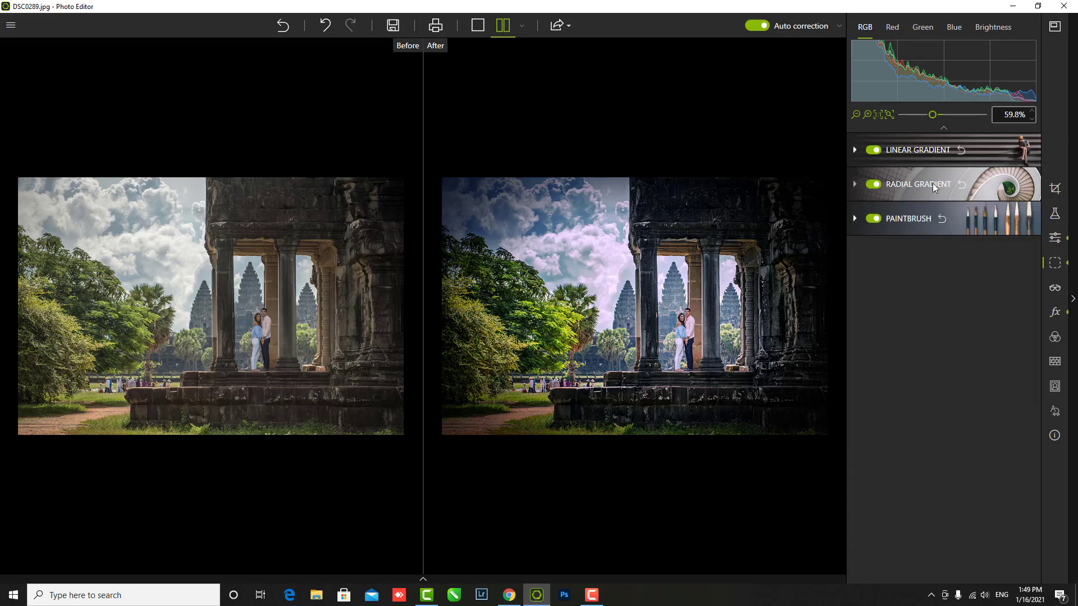
scroll(587, 270, down, 1)
scroll(600, 263, down, 1)
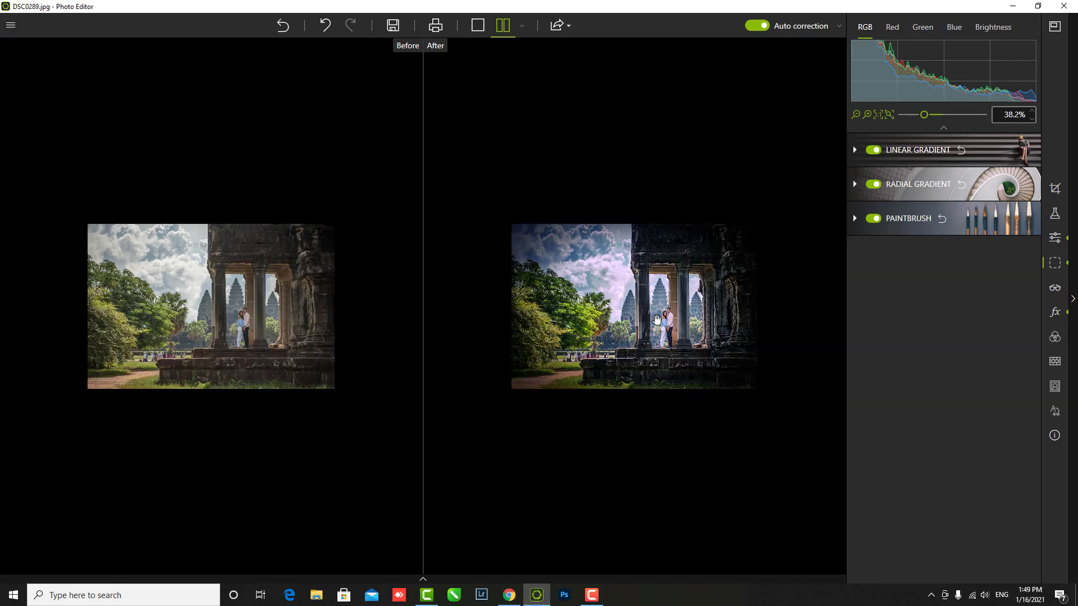
scroll(758, 429, up, 2)
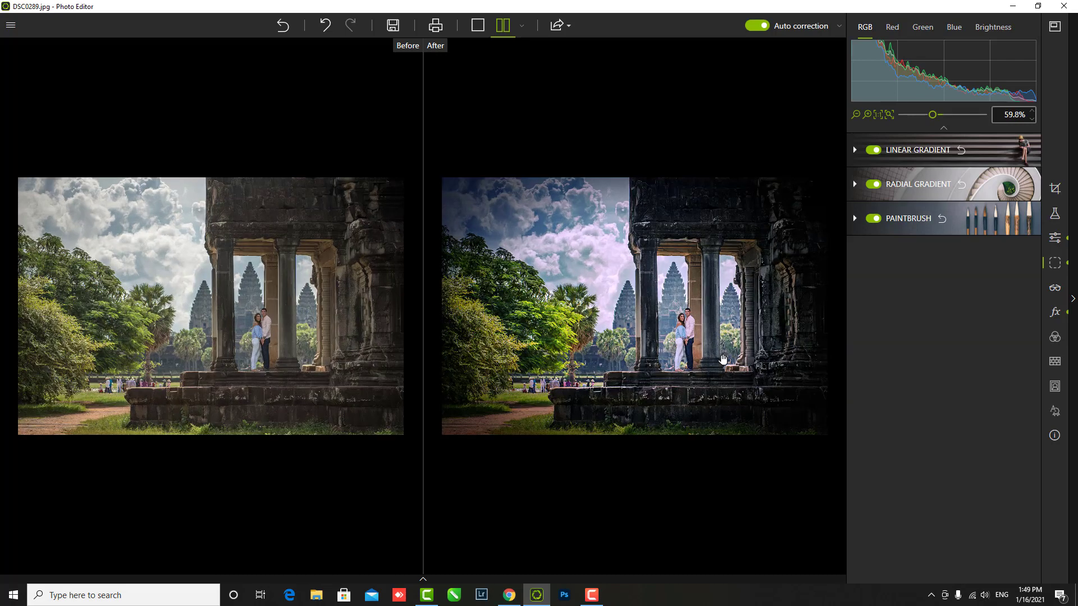
scroll(723, 359, down, 3)
click(478, 25)
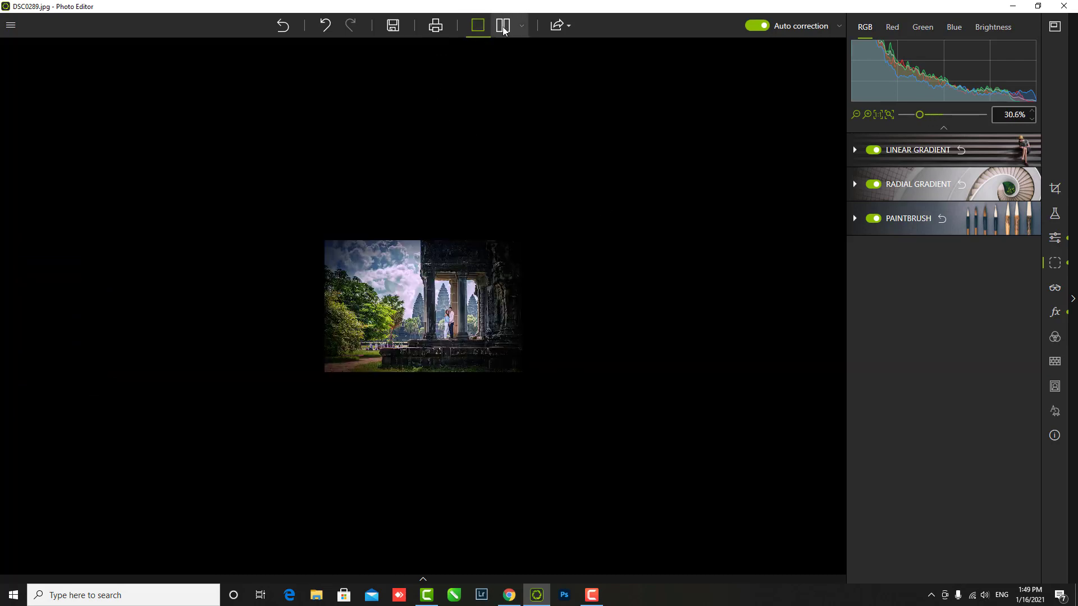
scroll(494, 414, up, 2)
scroll(505, 404, up, 4)
scroll(522, 392, down, 1)
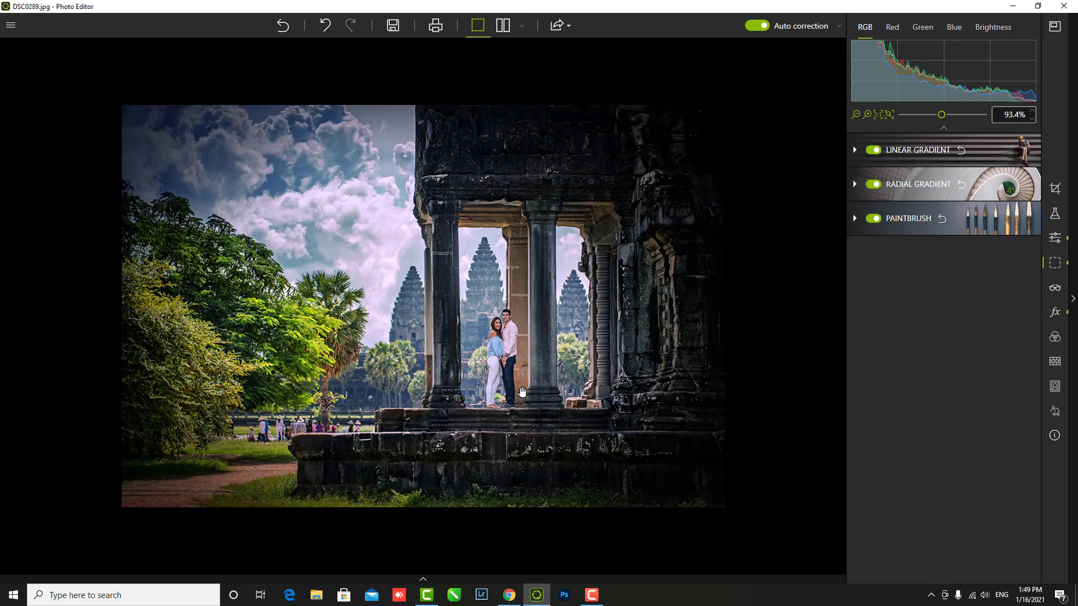
scroll(522, 392, down, 1)
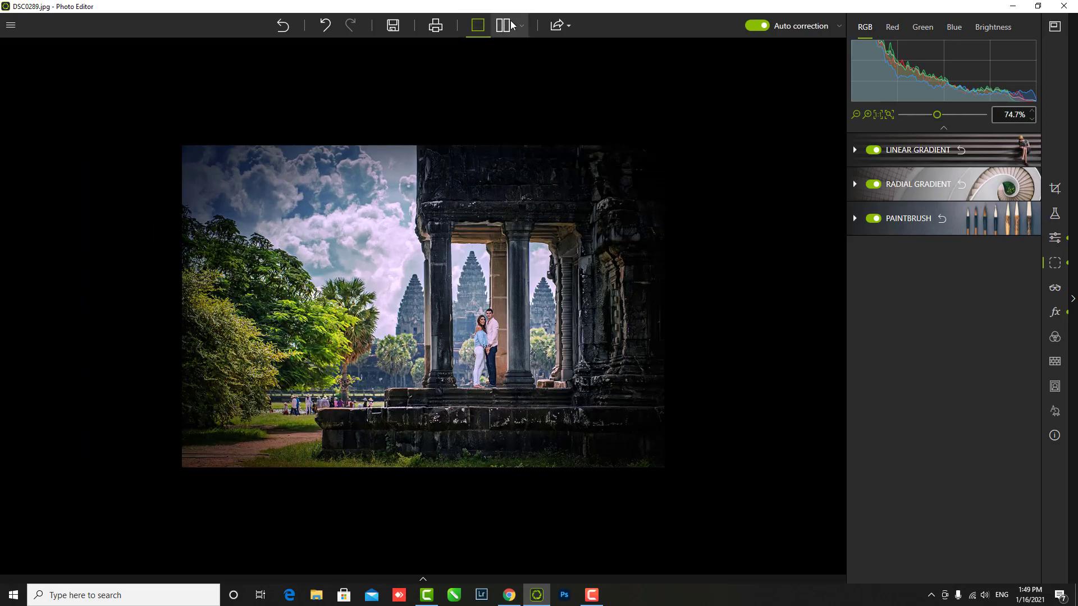
click(511, 22)
click(511, 22)
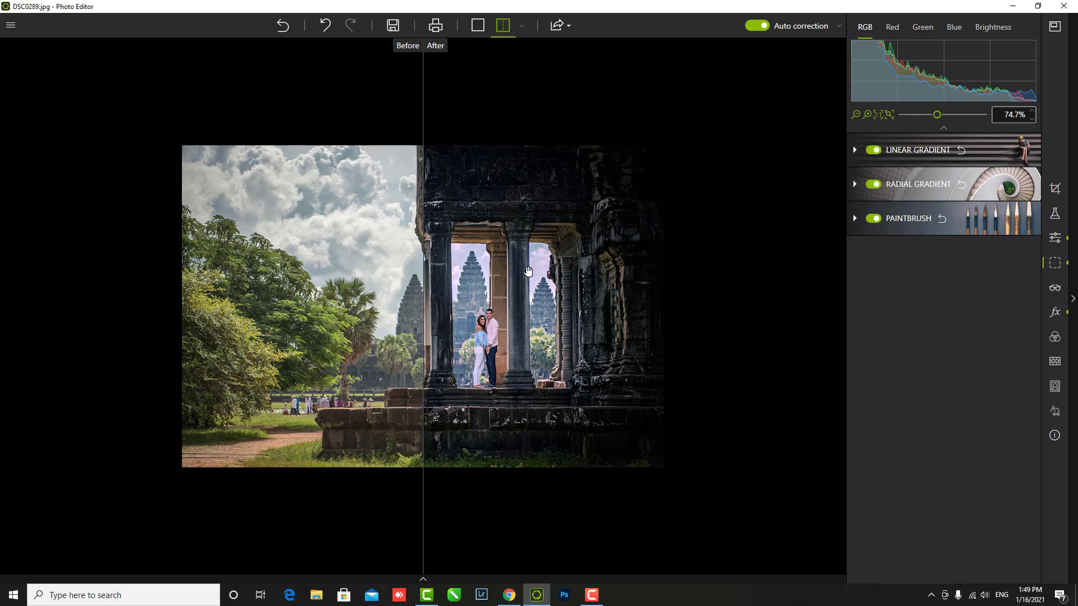
scroll(517, 351, down, 2)
scroll(517, 351, down, 1)
scroll(517, 348, up, 3)
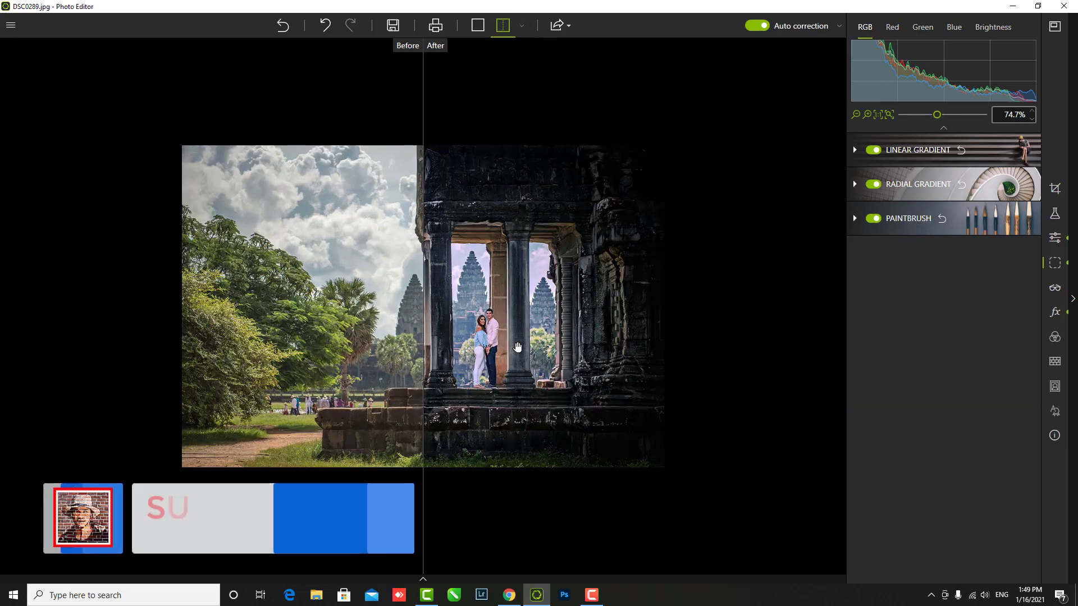
scroll(517, 347, up, 1)
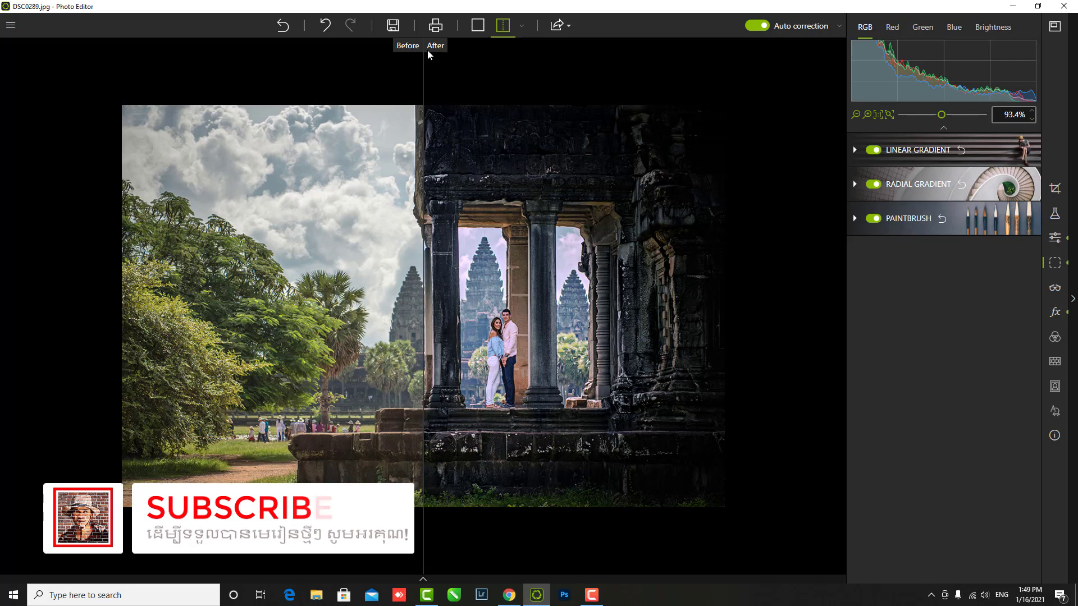
click(503, 25)
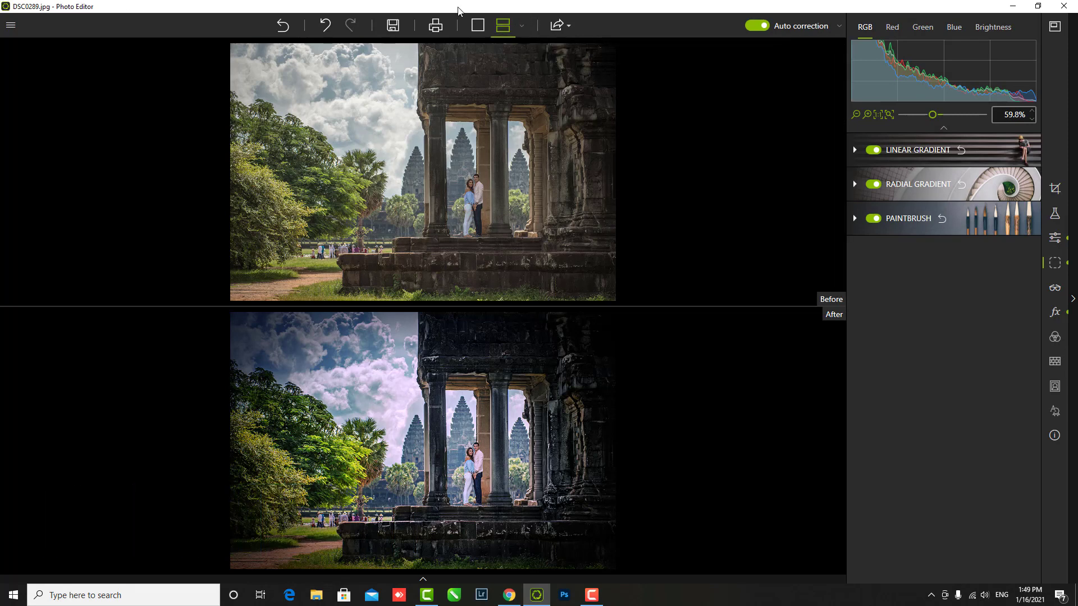
click(523, 25)
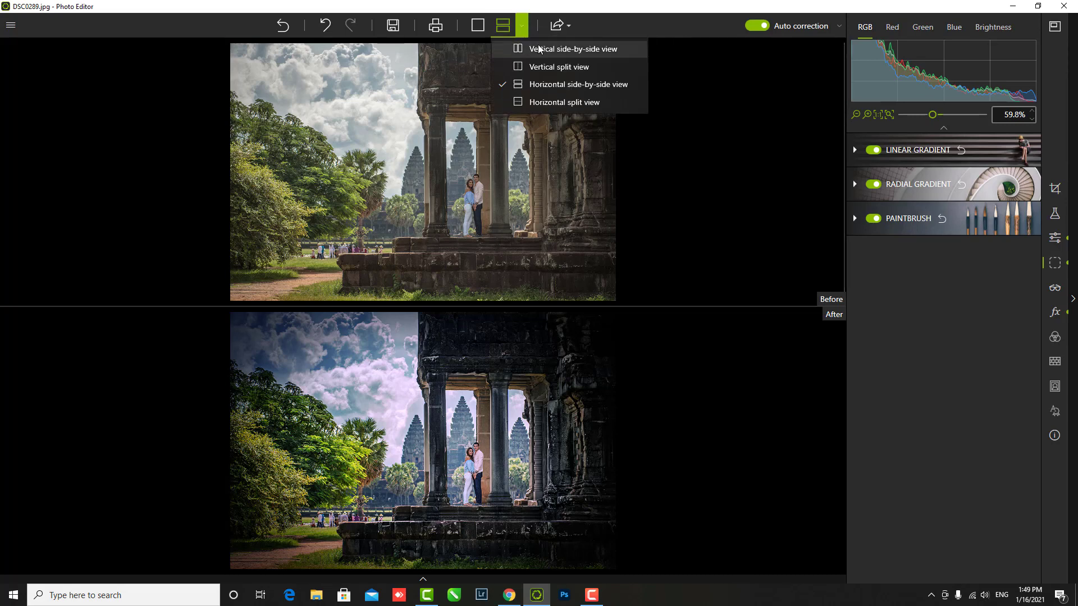
click(538, 45)
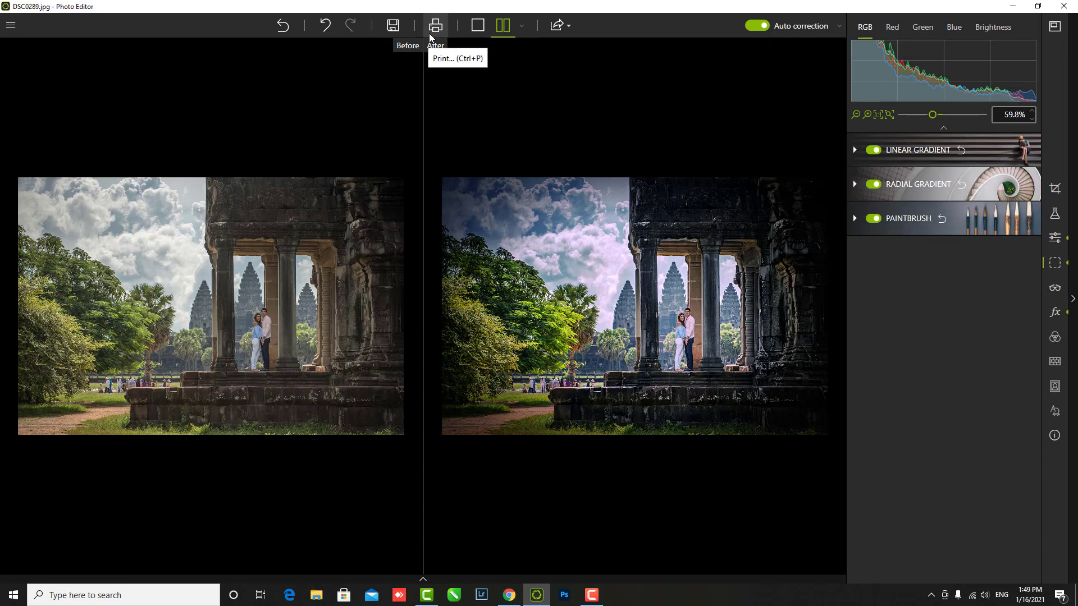
Step: Zoom in and out on the temple photo to compare before and after
scroll(713, 292, up, 1)
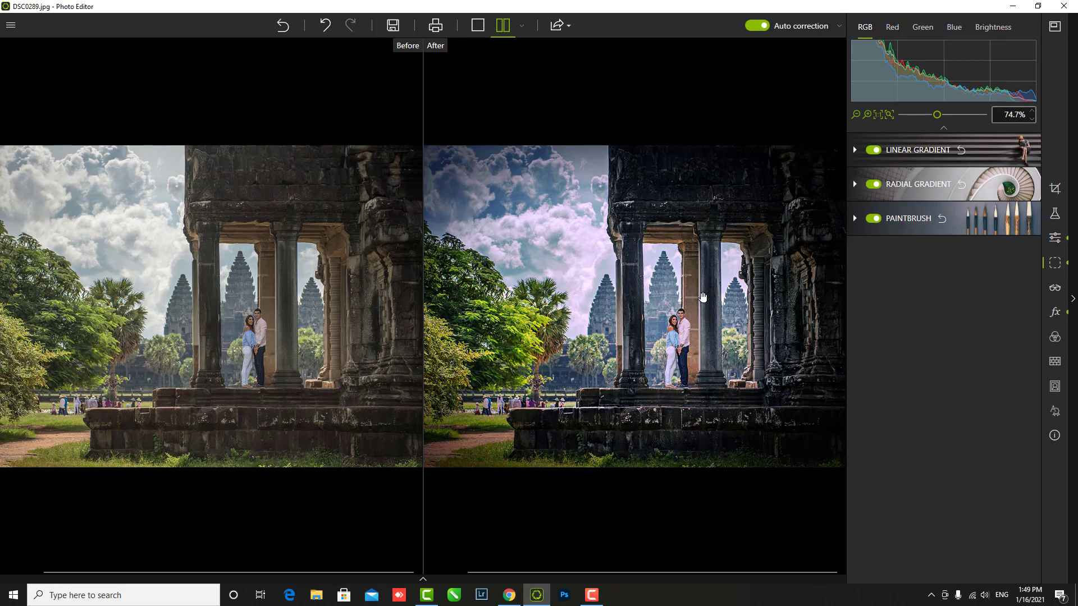
scroll(699, 298, down, 1)
scroll(744, 309, up, 1)
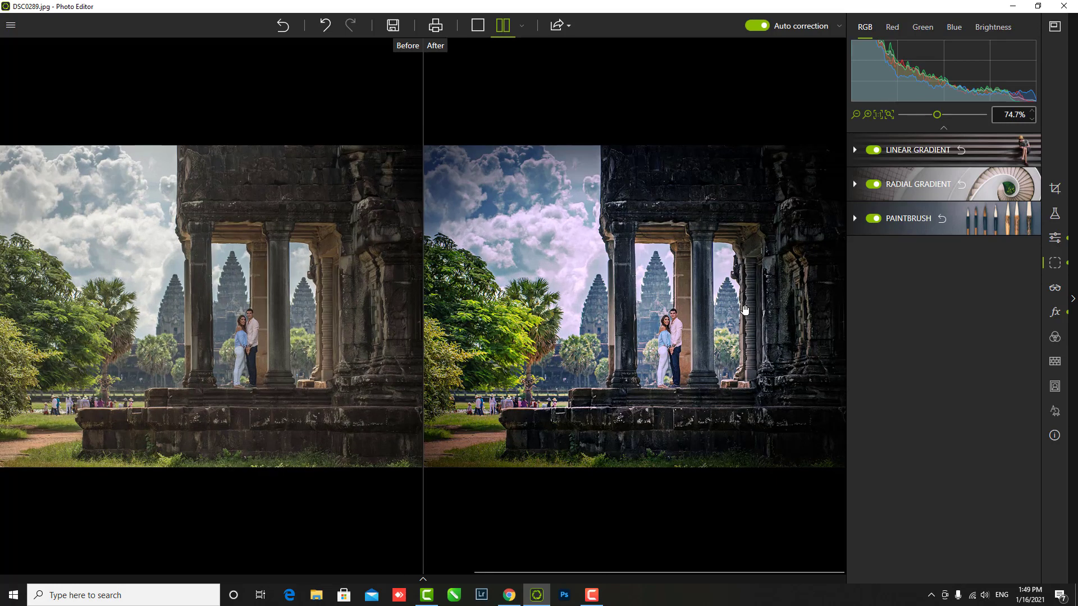
scroll(743, 310, down, 1)
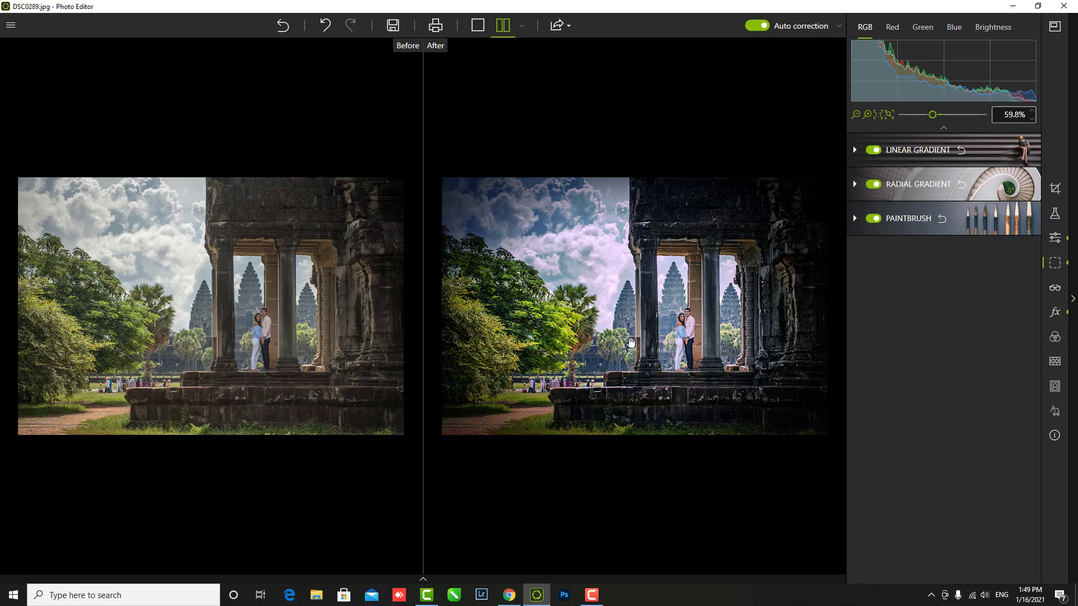
scroll(627, 348, up, 1)
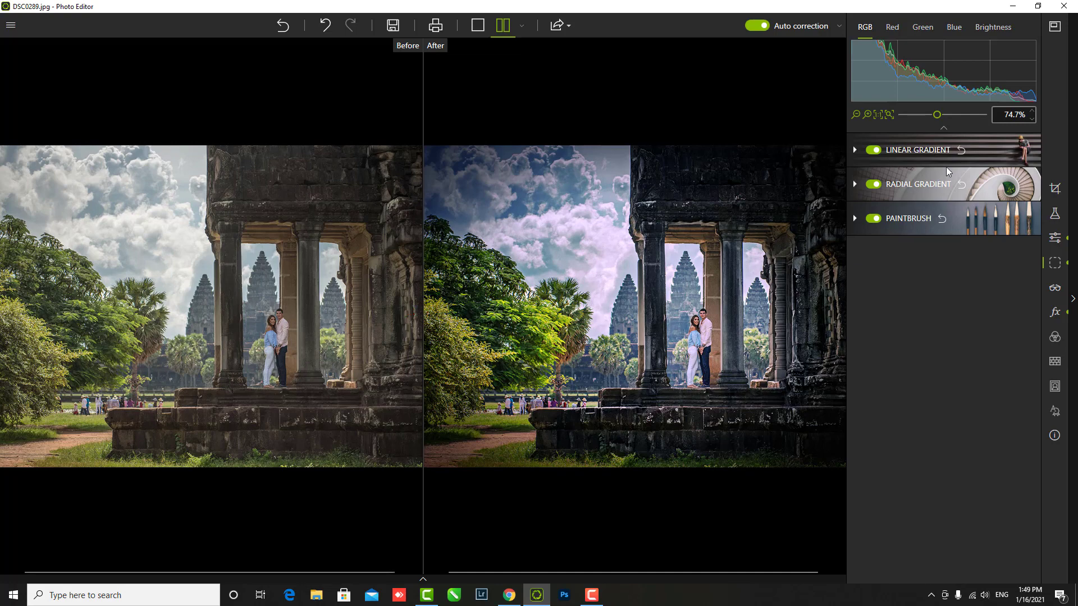
scroll(547, 256, down, 1)
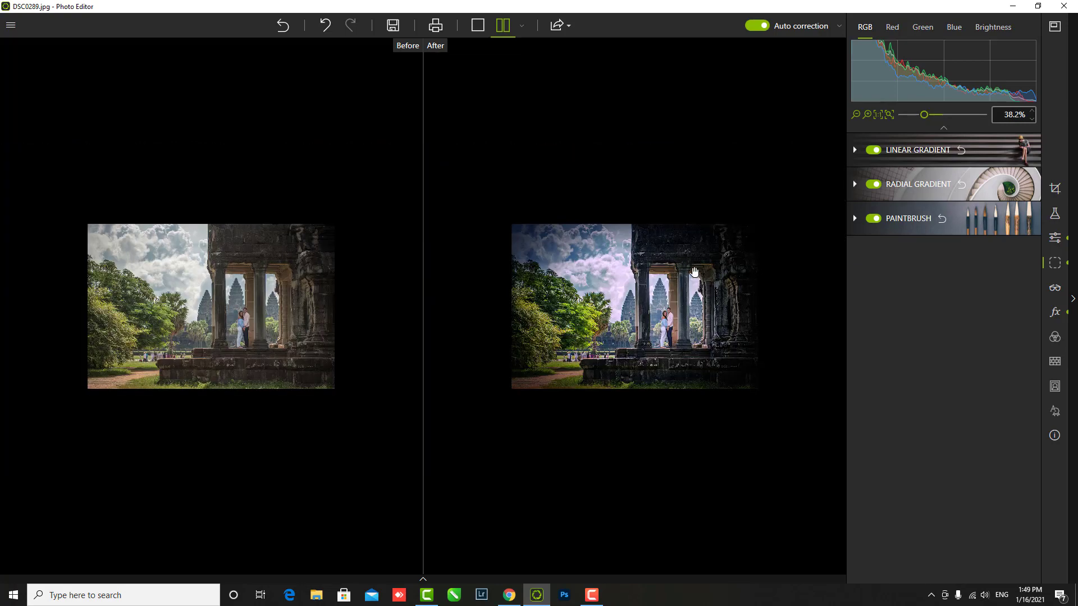
scroll(752, 325, up, 1)
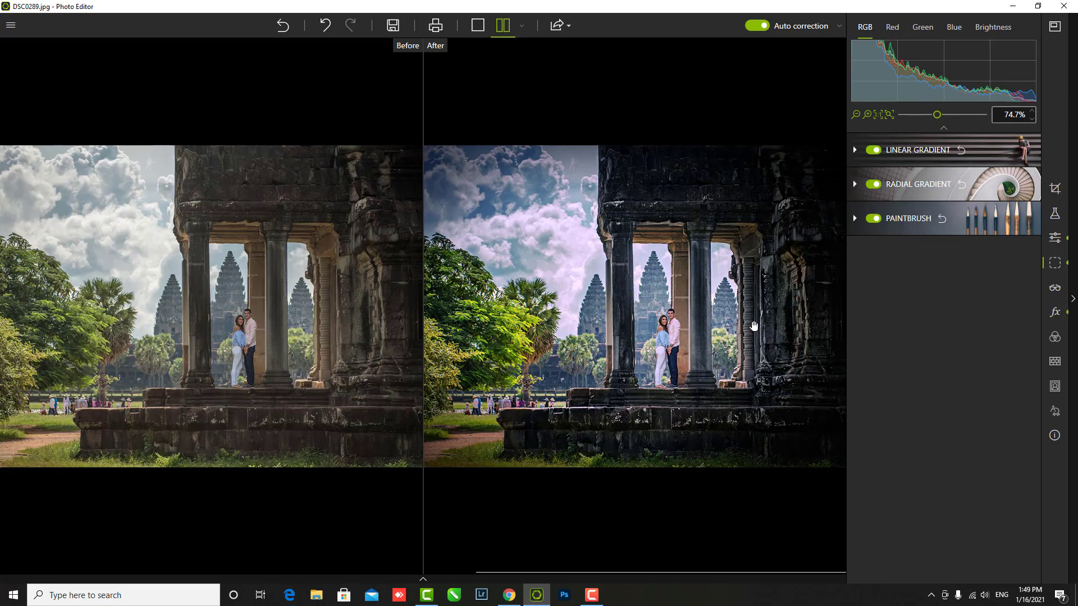
scroll(754, 326, down, 2)
Step: Nudge the linear gradient's Temperature slider slightly warmer
click(904, 150)
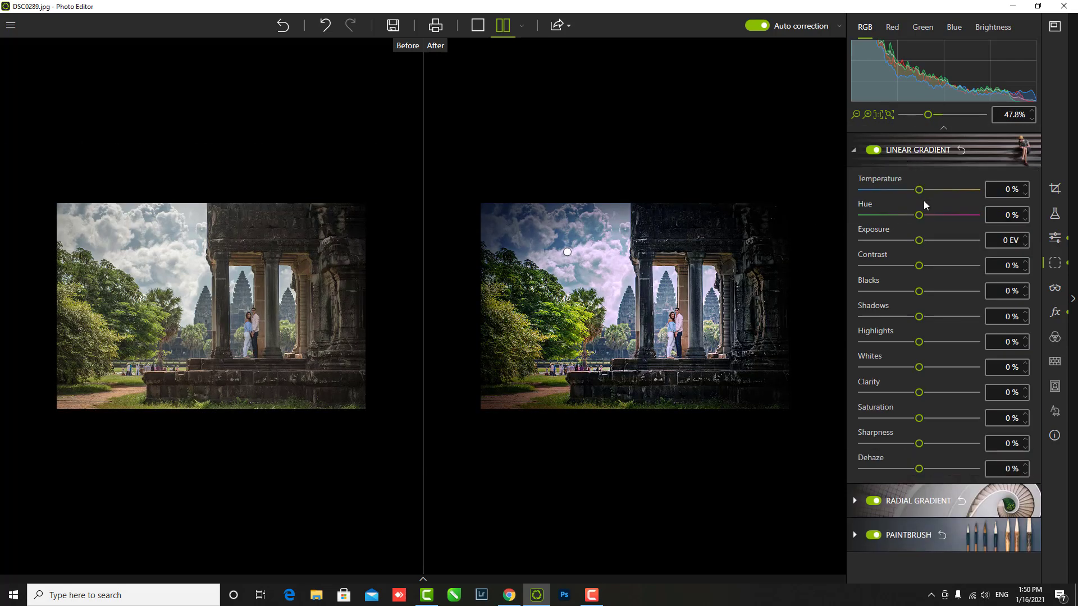
mouse_move(919, 190)
mouse_down()
mouse_move(937, 190)
mouse_move(908, 190)
mouse_move(930, 192)
mouse_up()
scroll(728, 348, up, 2)
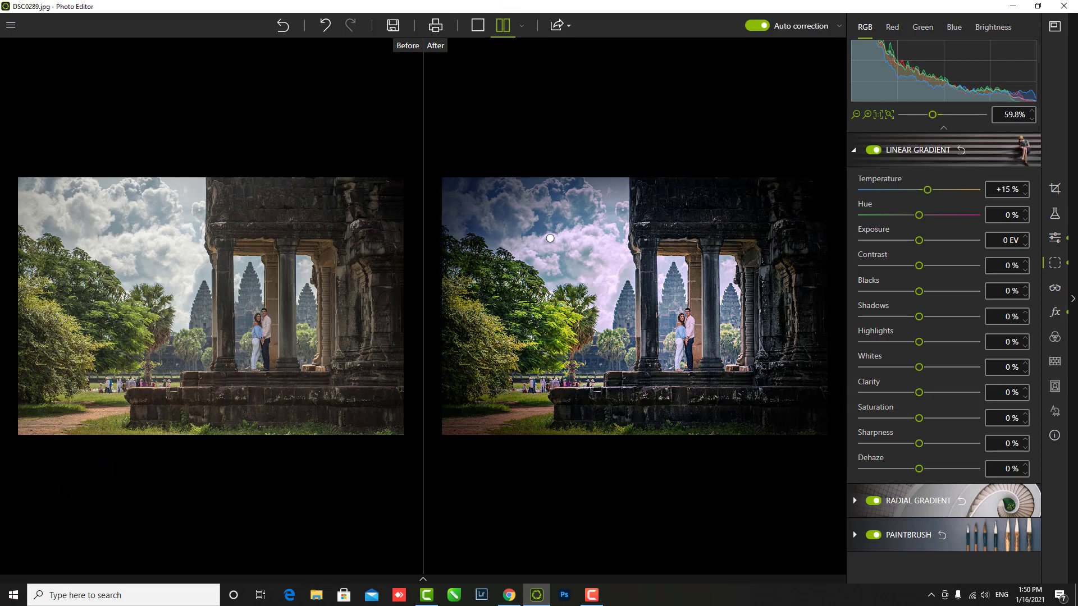
scroll(616, 265, up, 1)
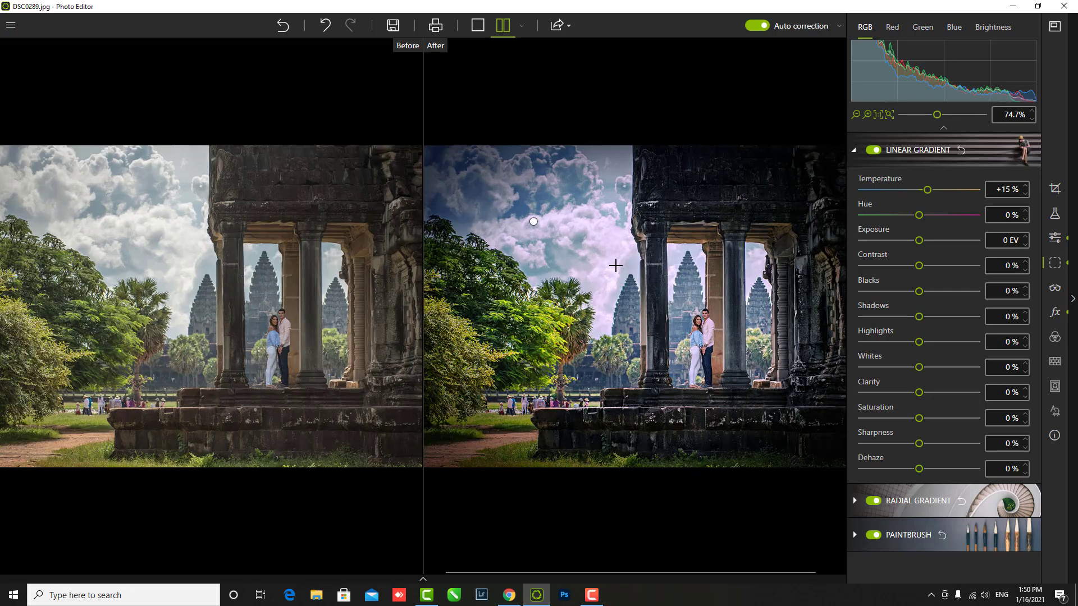
scroll(611, 263, up, 1)
scroll(607, 261, down, 2)
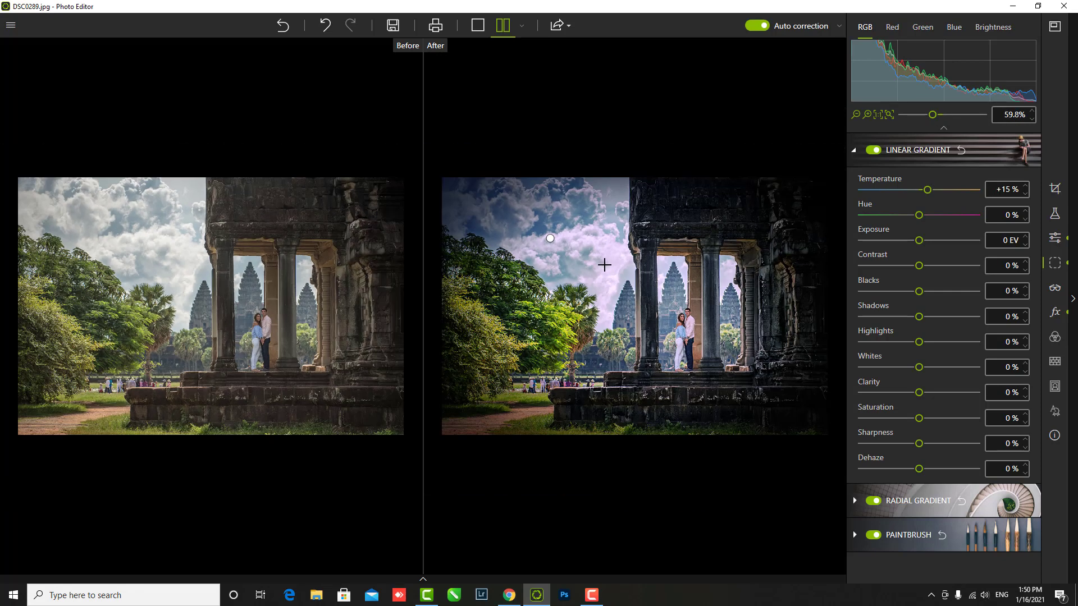
Step: Select the sky's linear gradient and move it toward the upper-left corner
click(550, 240)
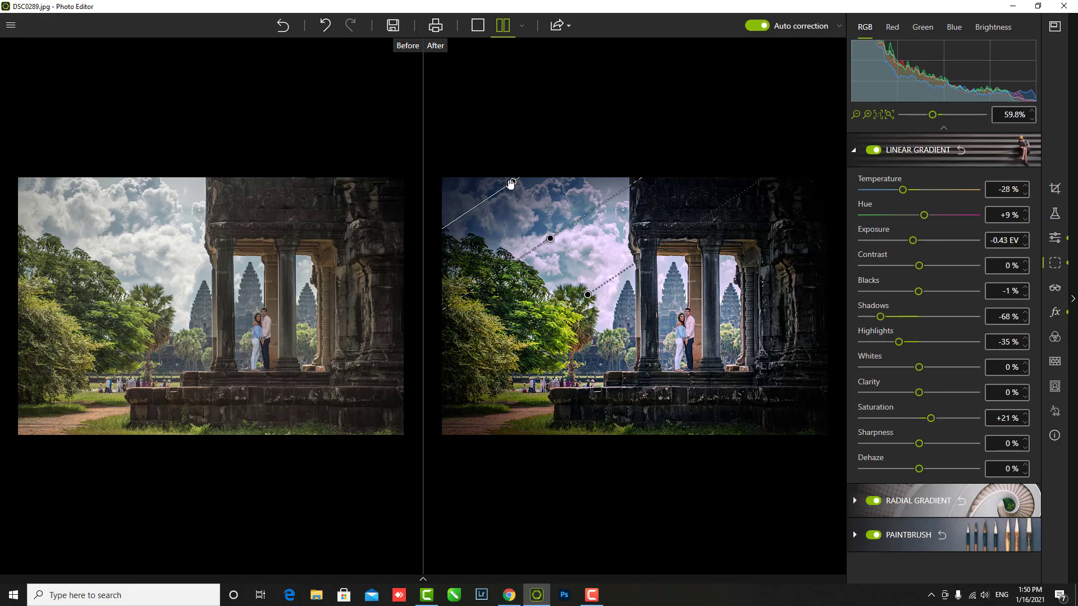
drag(511, 184, 481, 163)
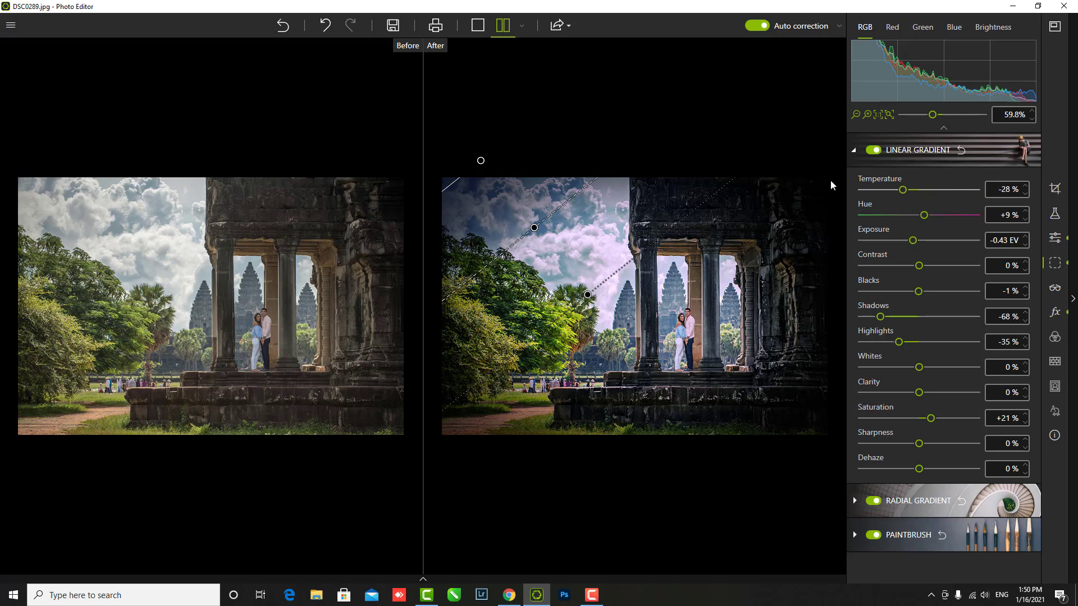
scroll(416, 186, down, 1)
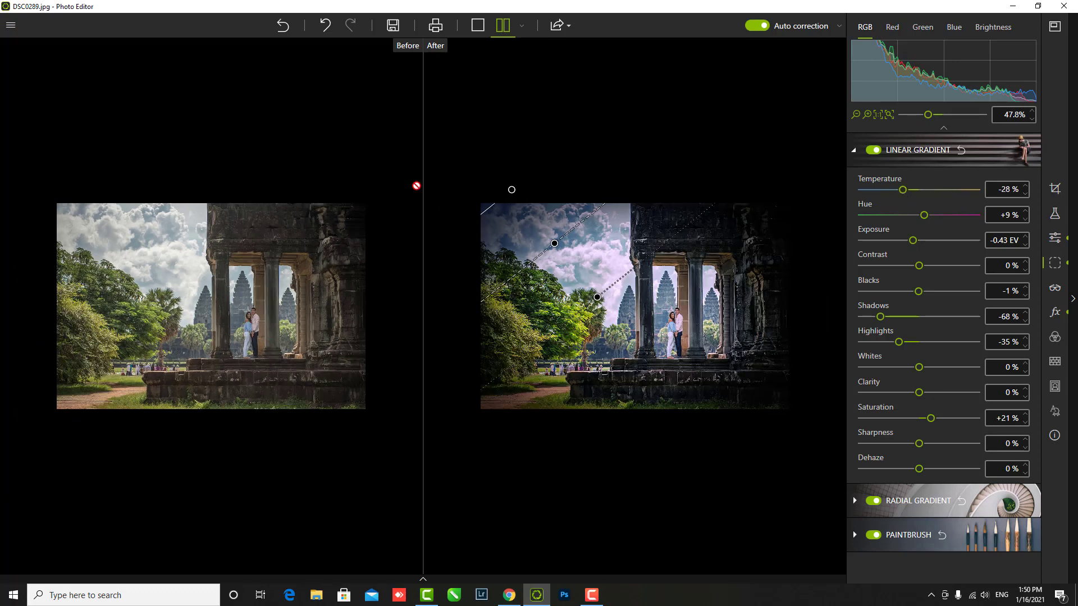
scroll(423, 306, up, 1)
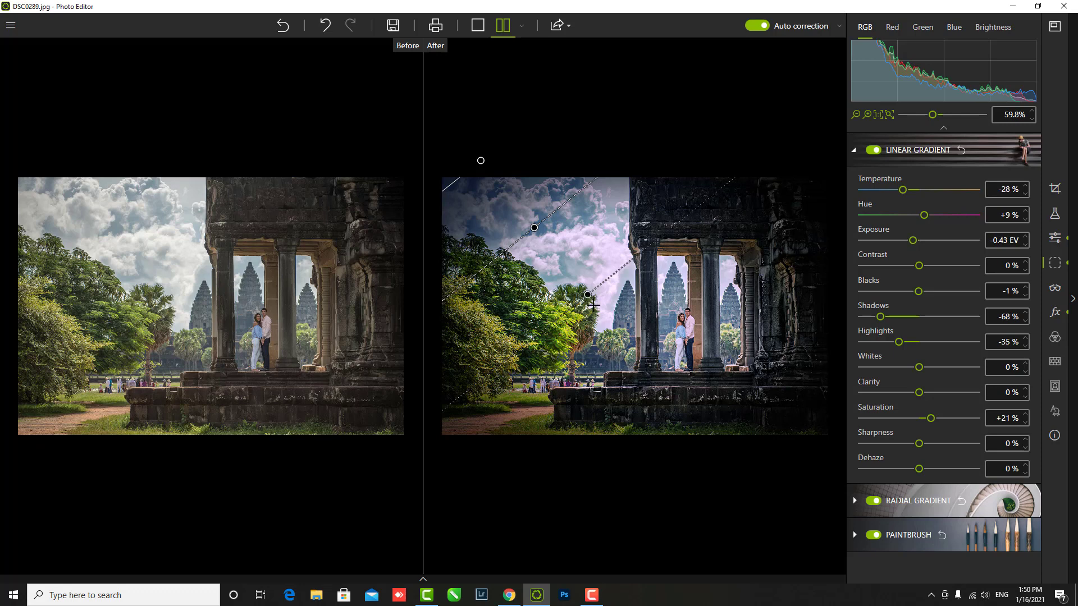
scroll(635, 261, down, 1)
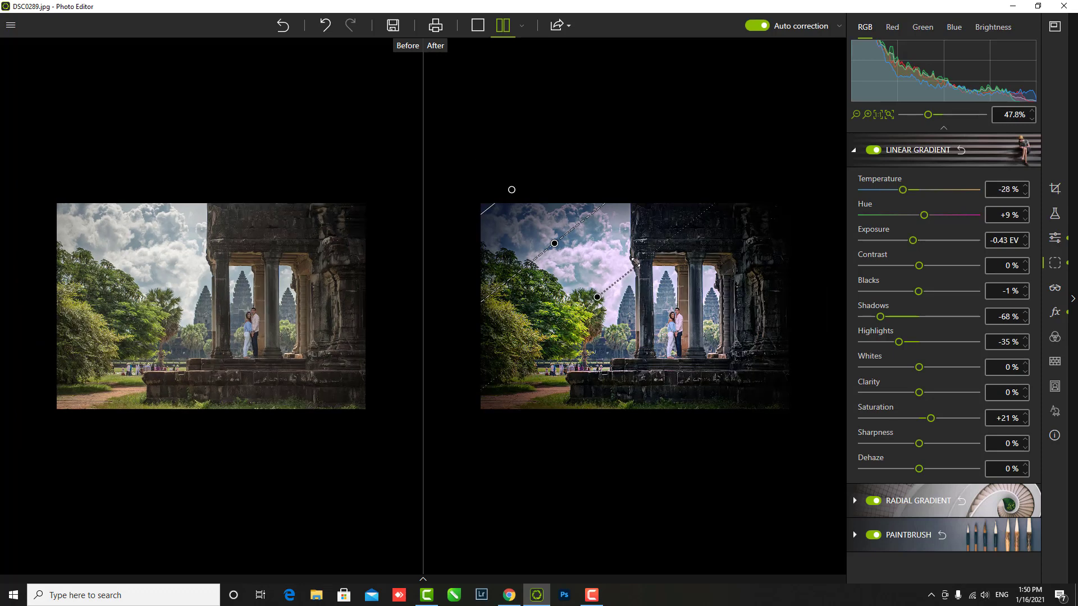